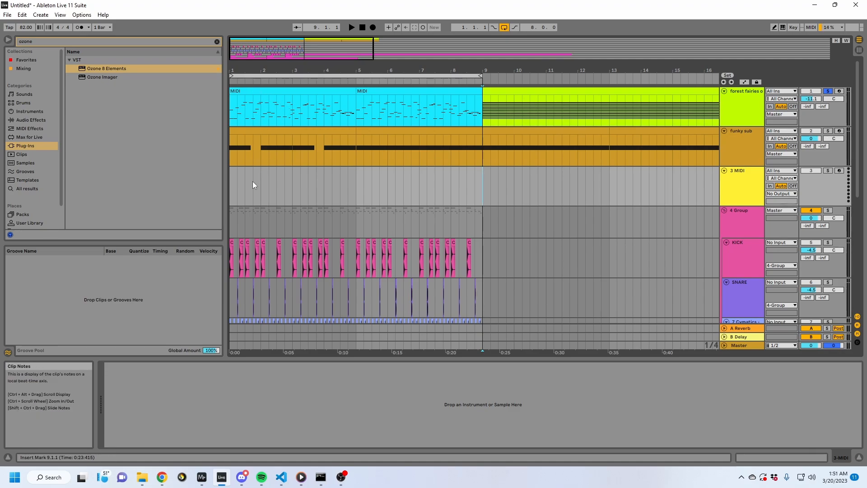
- Play the full arrangement from bar 1 and look over all of its tracks
left_click(230, 188)
scroll(617, 234, "down", 2)
scroll(664, 212, "down", 2)
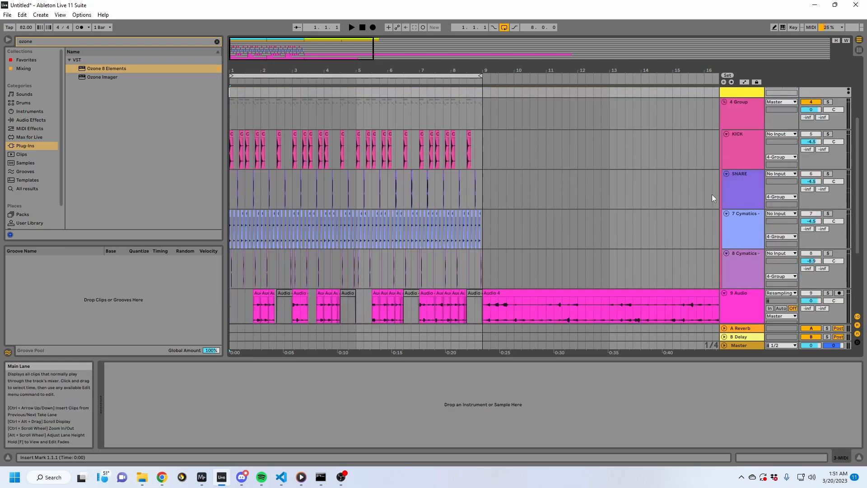
scroll(712, 194, "up", 5)
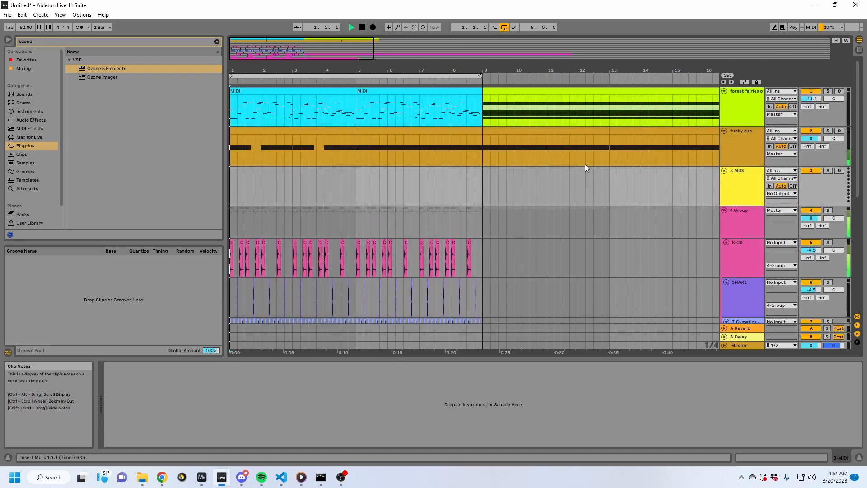
key("space")
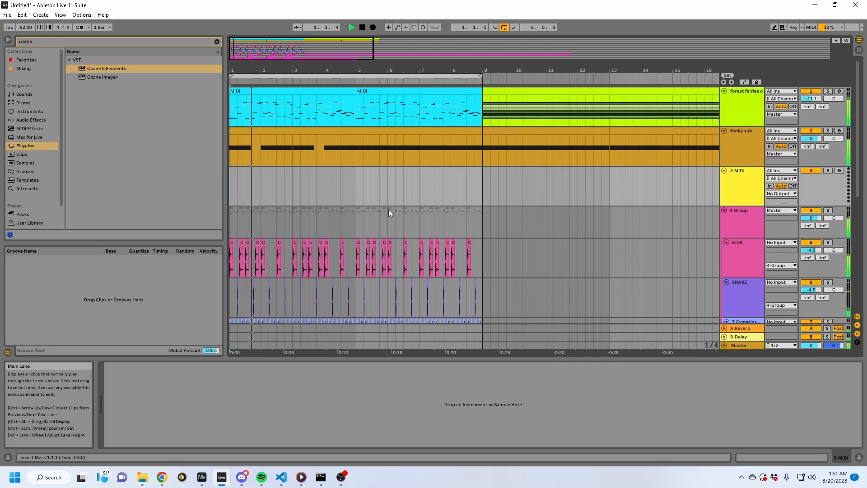
scroll(388, 210, "down", 2)
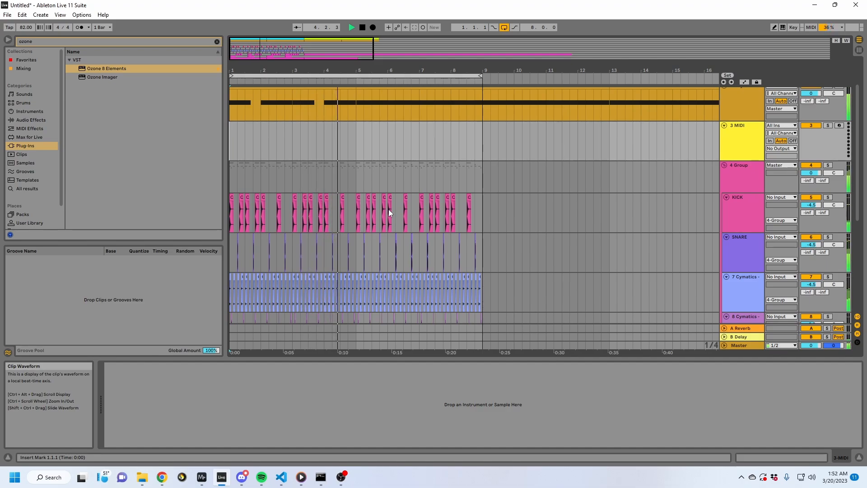
scroll(388, 209, "up", 3)
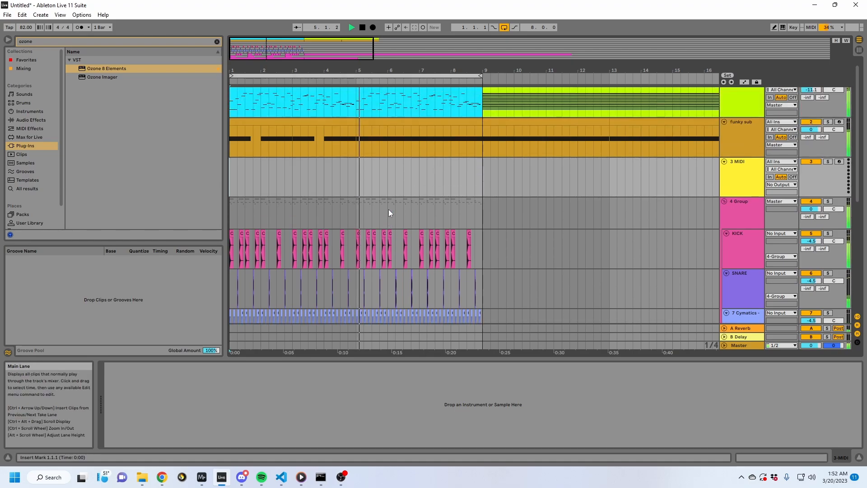
scroll(389, 210, "down", 9)
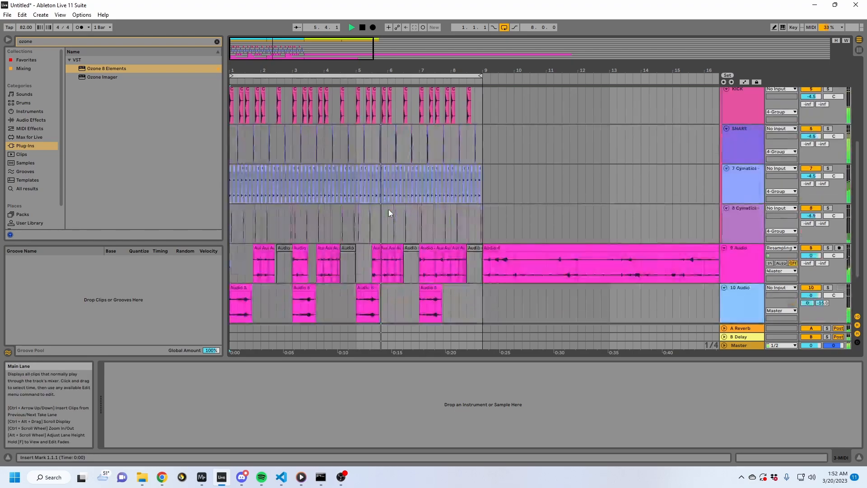
scroll(388, 210, "up", 9)
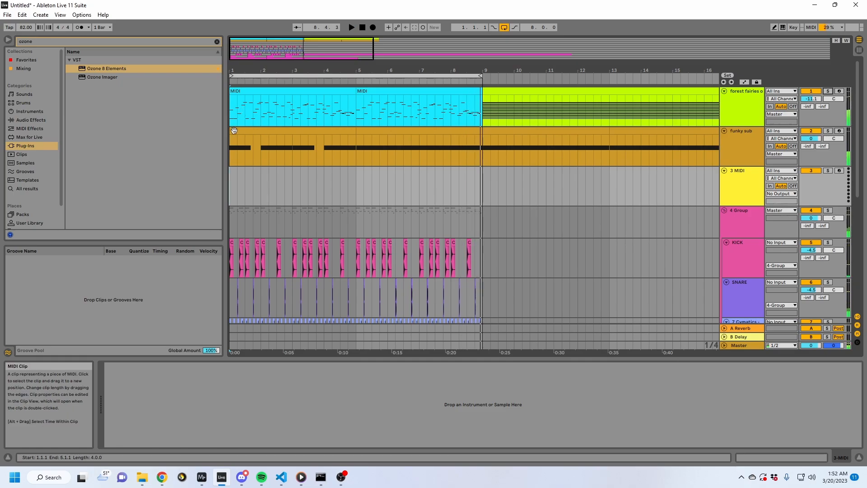
- Solo the drum group (4 Group) and play it from bar 1 to hear the drums alone
left_click(236, 152)
scroll(272, 220, "down", 4)
left_click(229, 163)
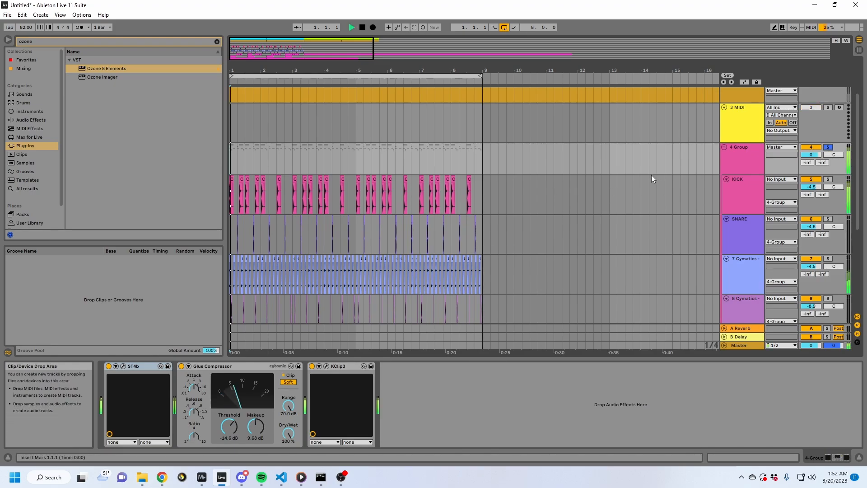
key("space")
scroll(555, 215, "down", 6)
scroll(554, 215, "down", 2)
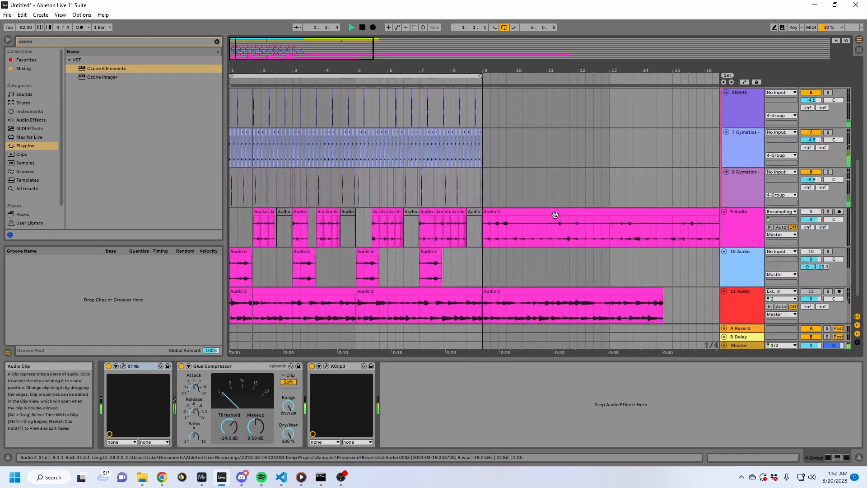
key("space")
- Solo the 9 Audio and 10 Audio tracks together and play them from bar 1
left_click(741, 199)
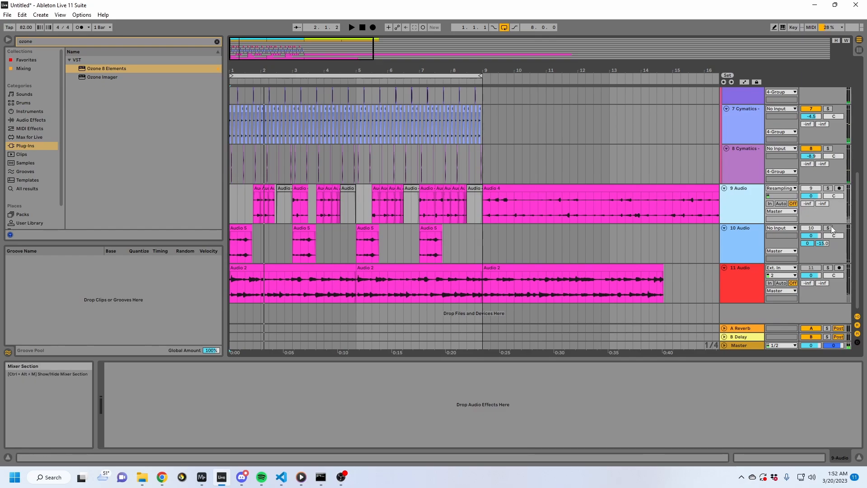
left_click(828, 228)
left_click(827, 188, "ctrl")
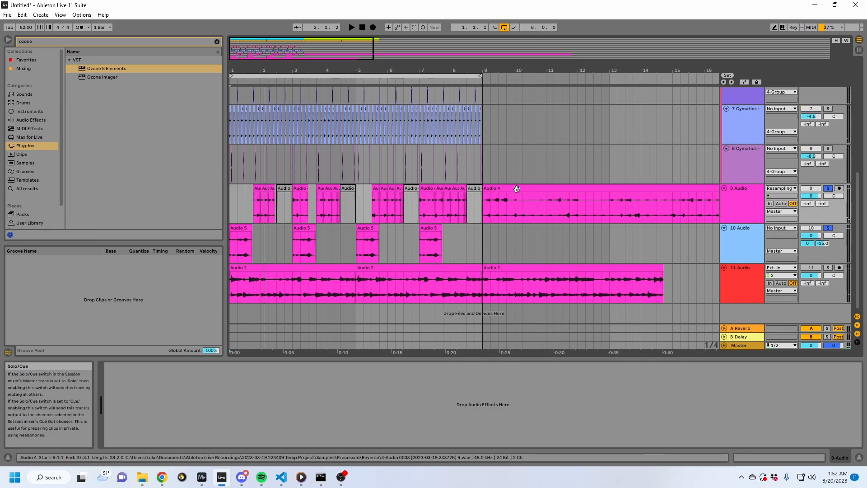
left_click(232, 205)
key("space")
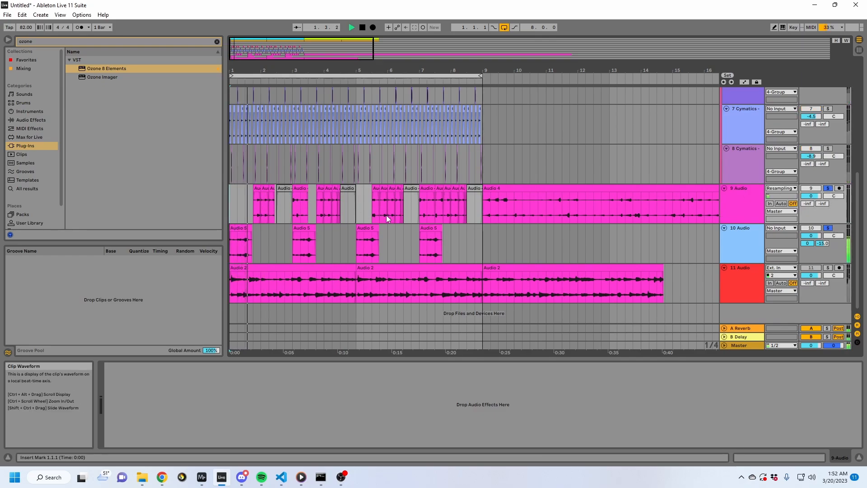
scroll(416, 224, "up", 10)
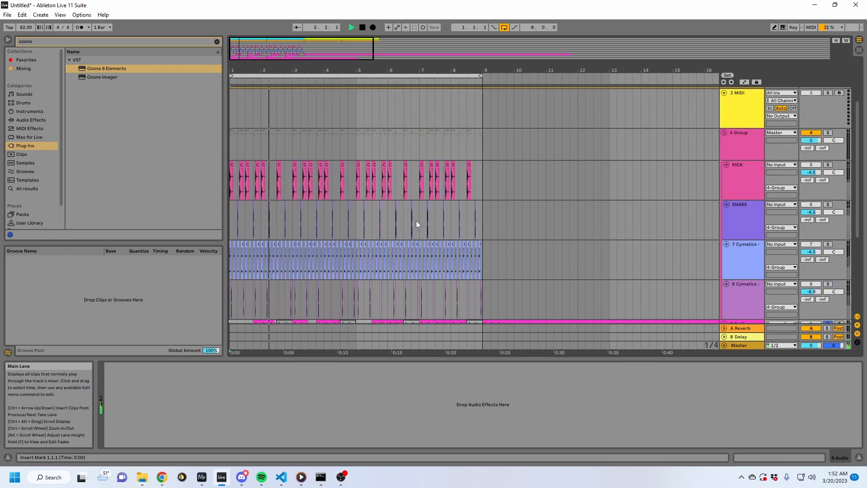
key("space")
- Solo the funky sub track and collapse the Compressor in its device chain
left_click_drag(231, 145, 356, 147)
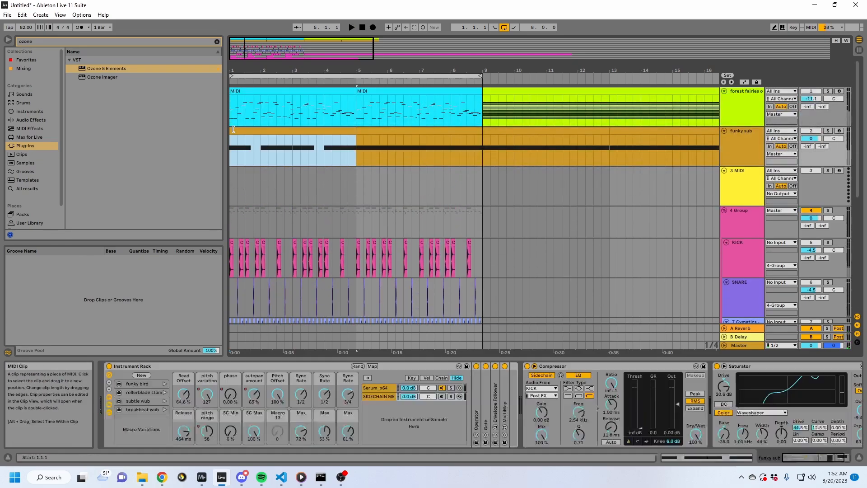
left_click(830, 131)
double_click(576, 367)
- Play the soloed sub from bar 1, check its waveform in MiniMeters, and return to Ableton Live
key("space")
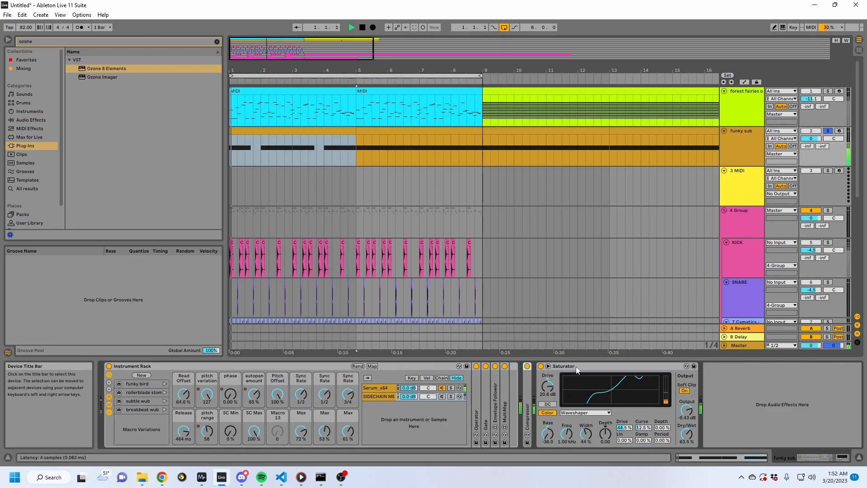
left_click(202, 477)
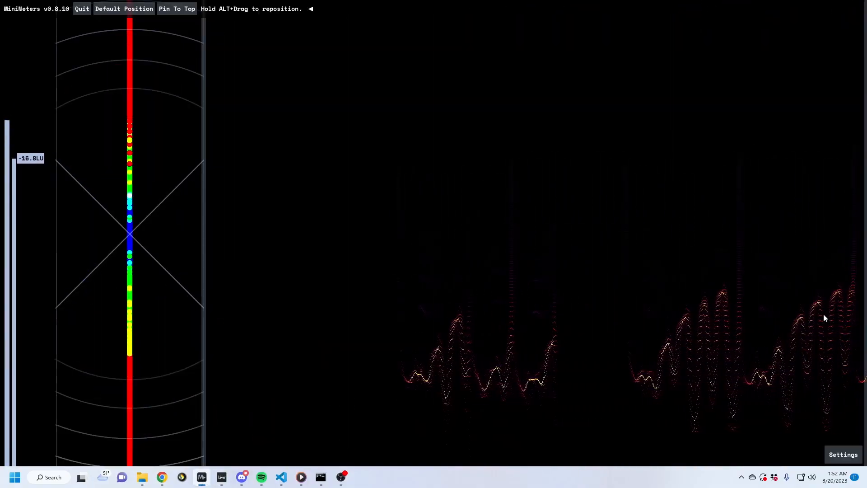
left_click(222, 477)
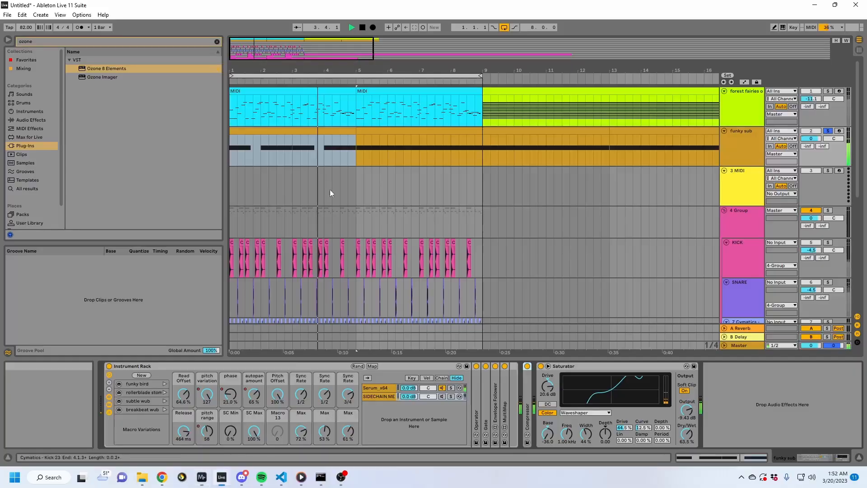
- Solo the forest fairies track and play its first MIDI clip from bar 1
left_click(286, 88)
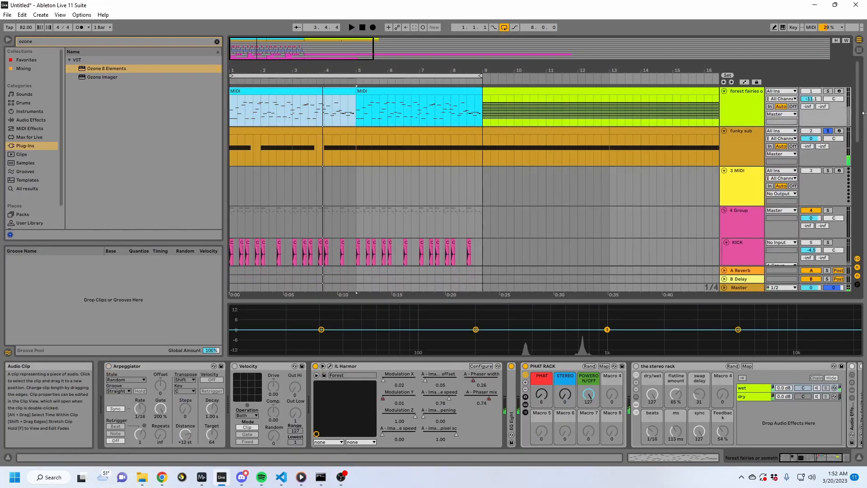
left_click(828, 92)
key("space")
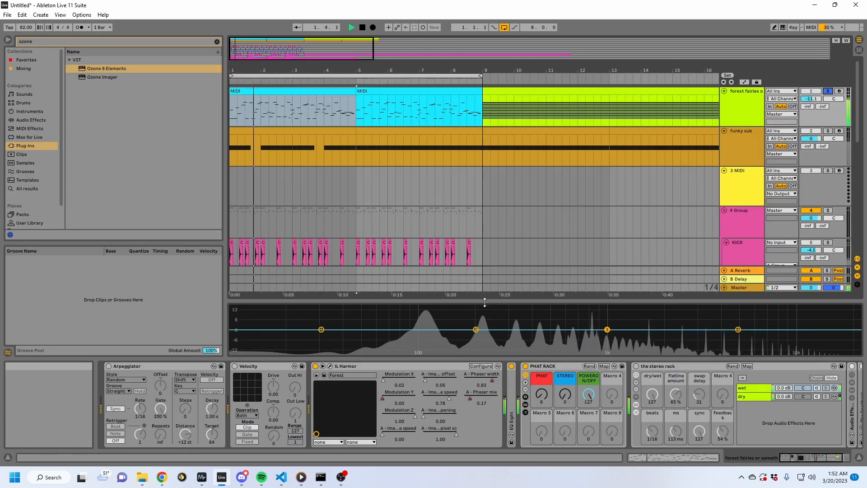
key("space")
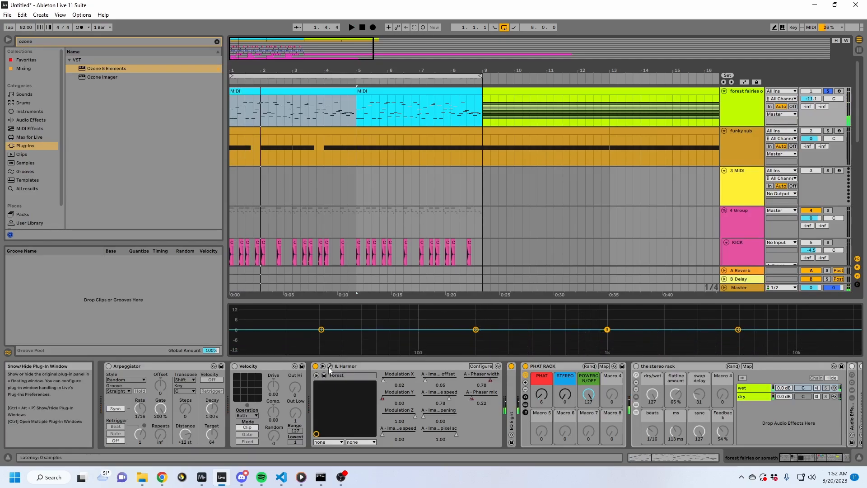
- Open the IL Harmor synth on the forest fairies track, examine its settings during playback, and close its window
left_click(330, 366)
left_click(738, 152)
left_click(472, 136)
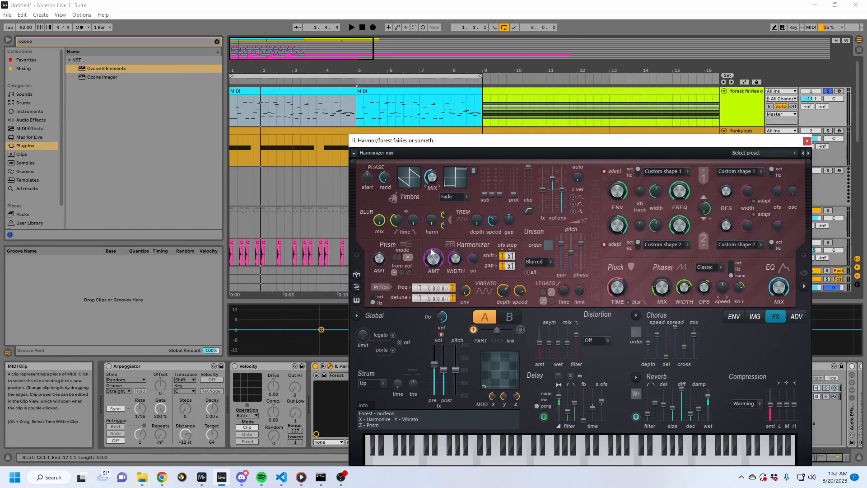
key("space")
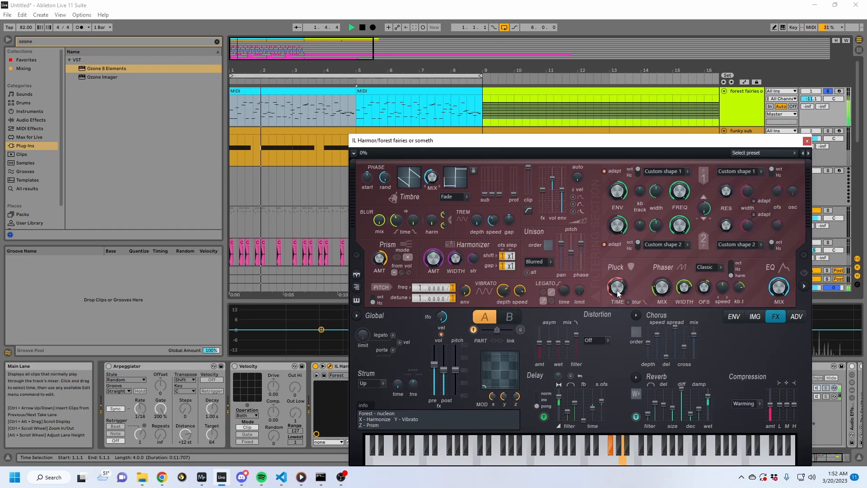
key("space")
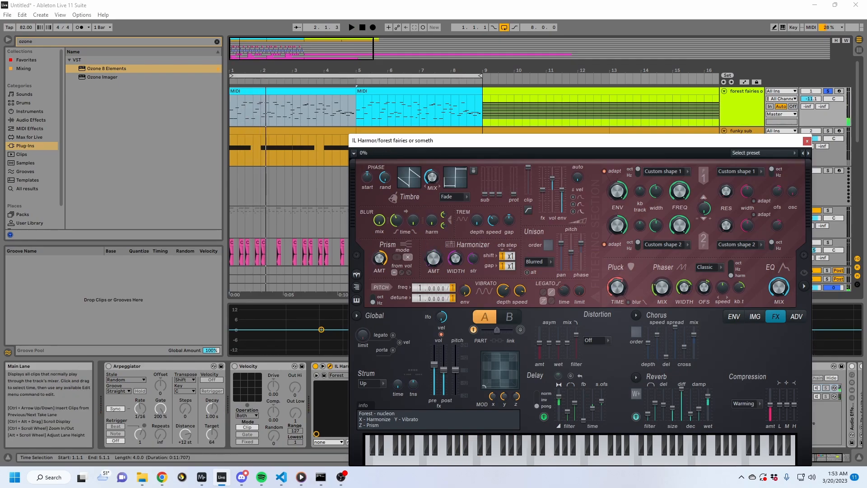
key("space")
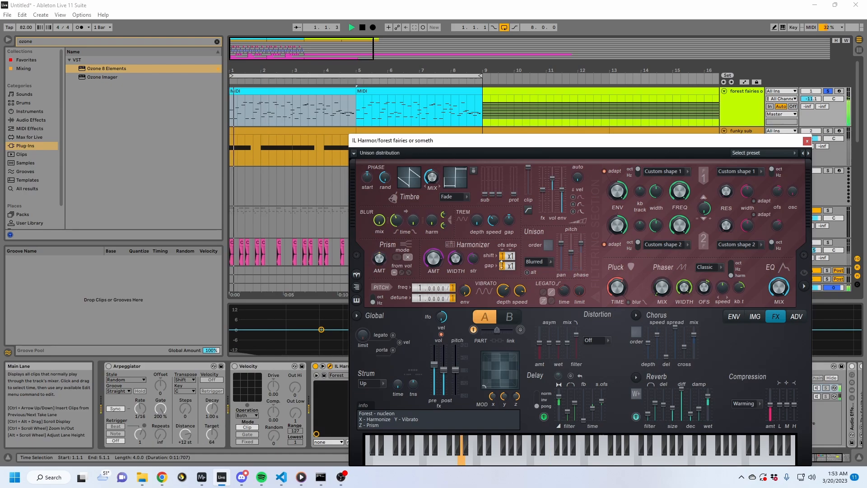
left_click(807, 141)
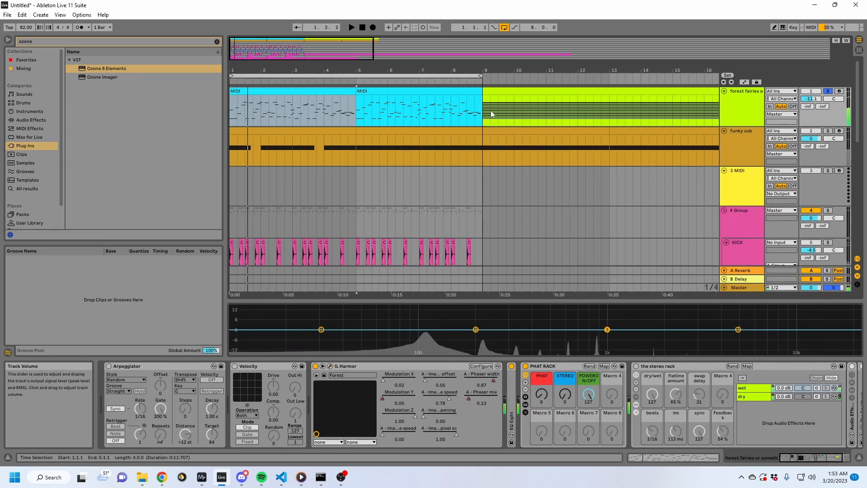
key("space")
- Examine the notes of the forest fairies clip starting at bar 9, then return to the track's devices
left_click(560, 93)
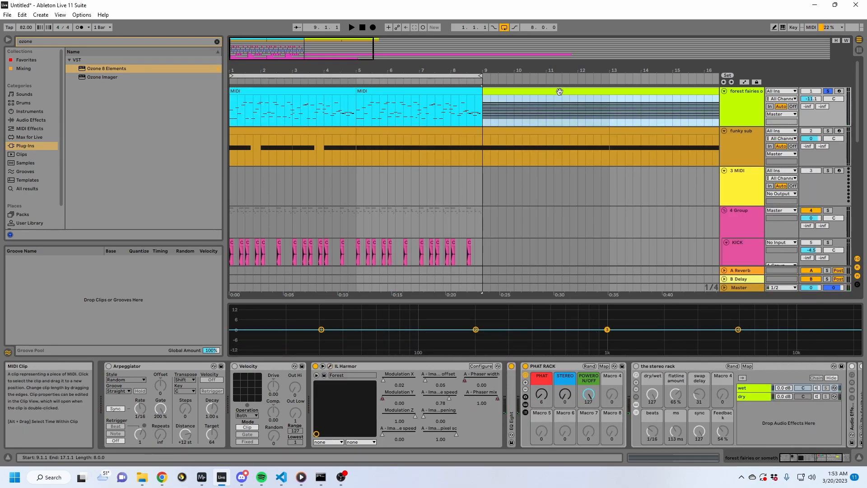
left_click_drag(538, 71, 539, 94)
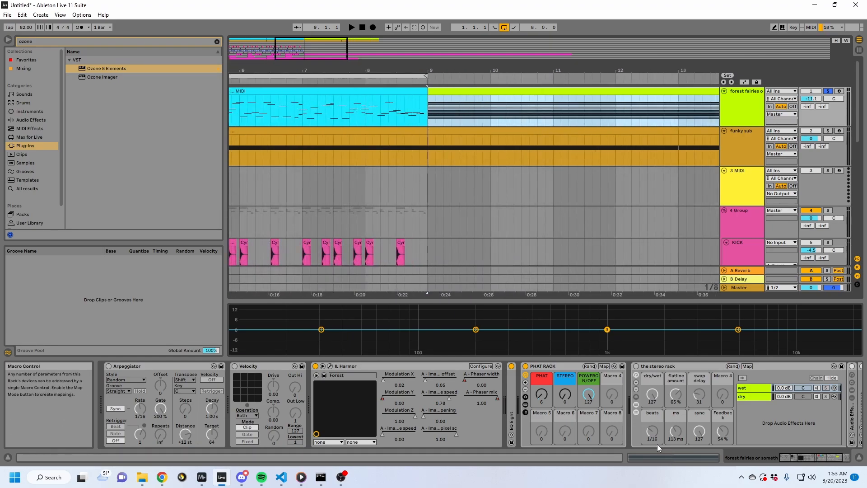
left_click(659, 456)
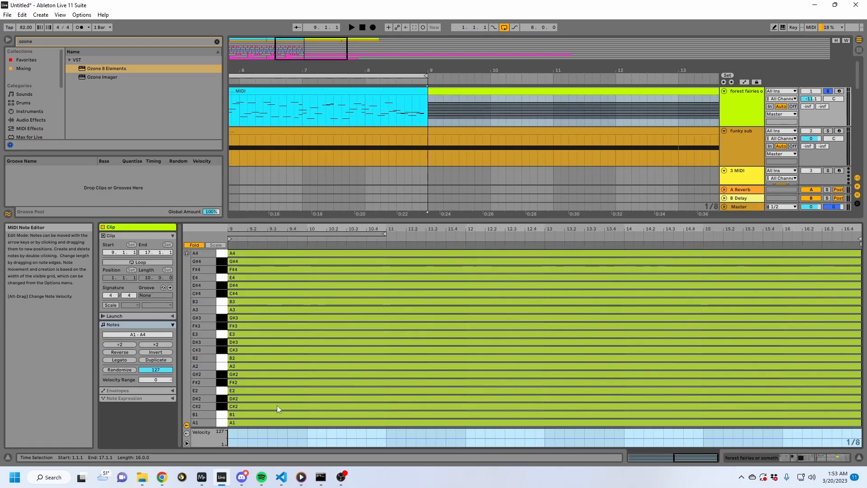
key("shift+Tab")
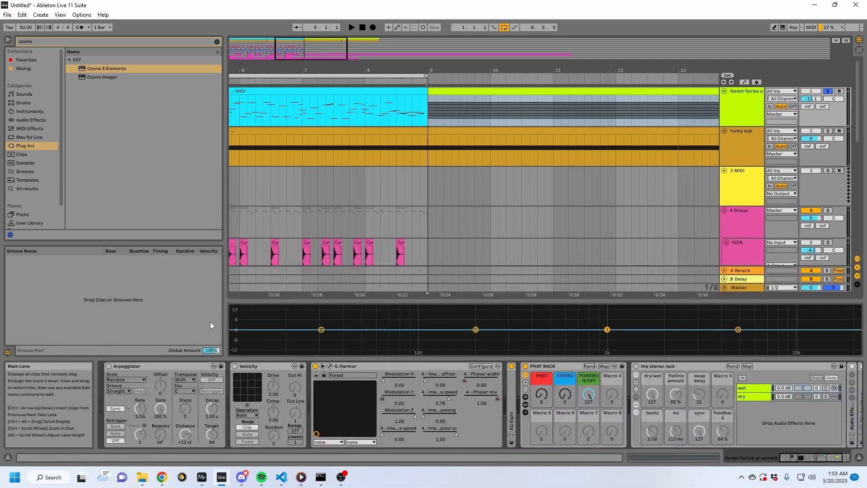
- Turn on the forest fairies track's Arpeggiator and play the held-note clip from bar 9 through it
left_click(108, 366)
key("space")
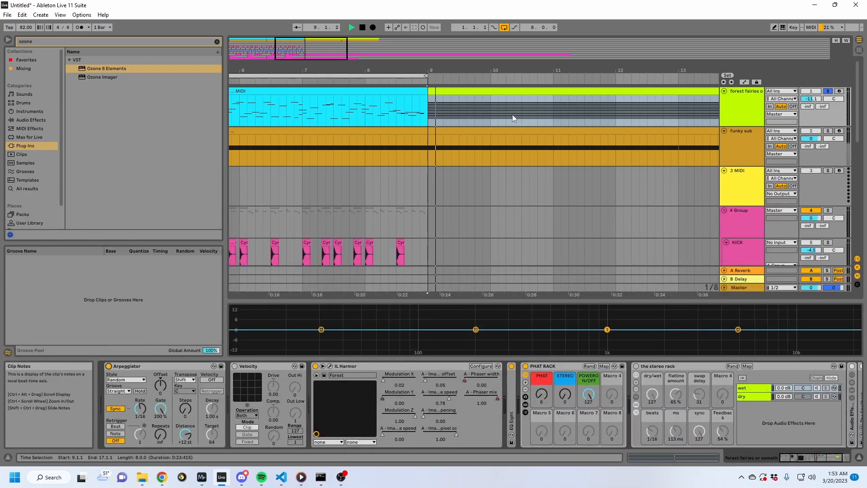
key("shift+Tab")
key("shift+Tab")
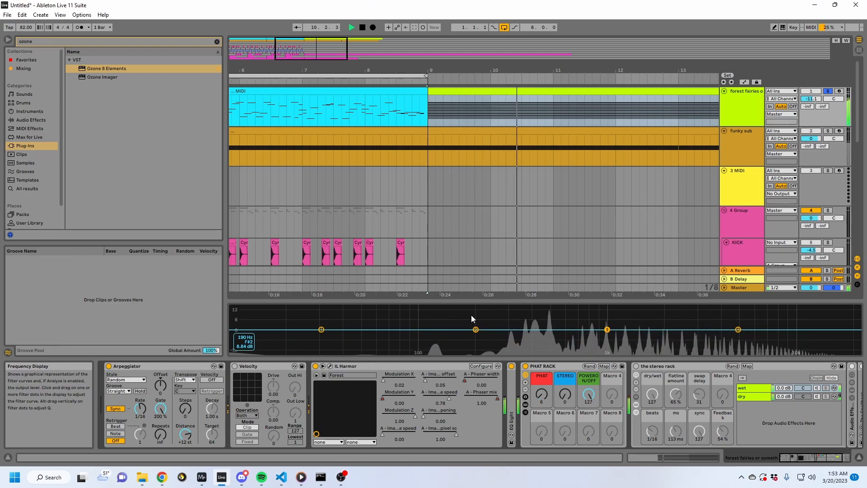
key("space")
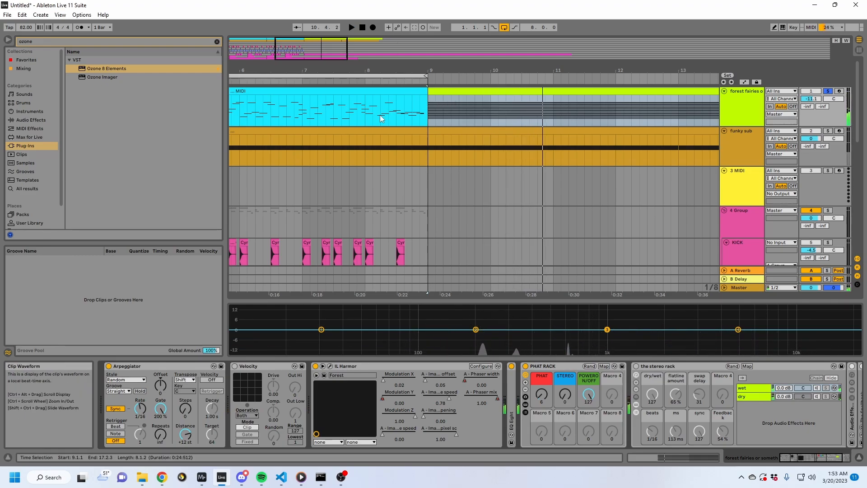
- Go back to the start of the arrangement and play the first forest fairies MIDI clip from 1.4.1
key("Home")
left_click(378, 92)
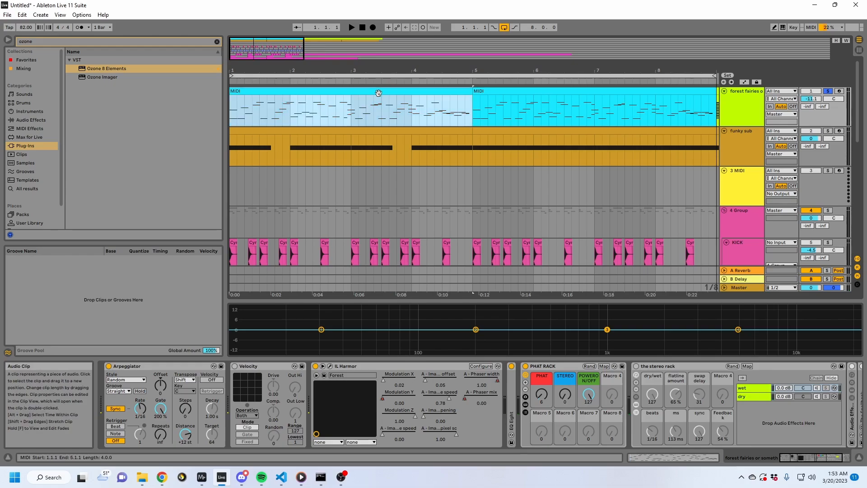
left_click_drag(336, 71, 334, 52)
left_click_drag(303, 113, 266, 115)
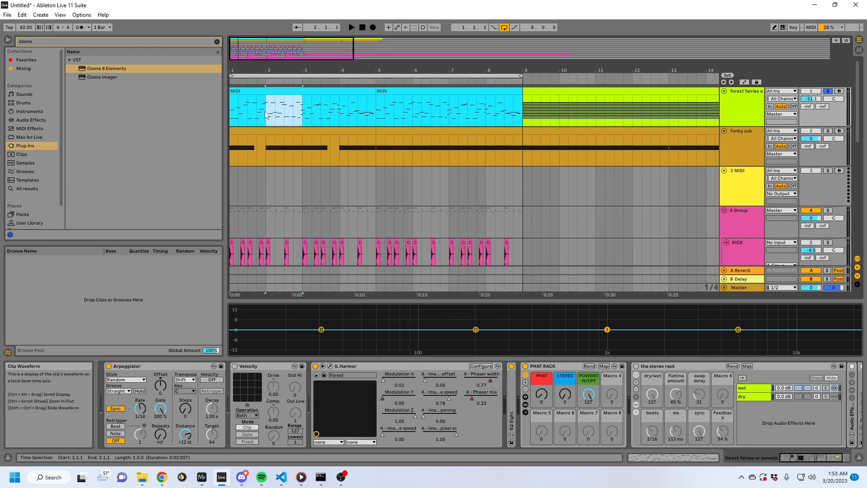
left_click(257, 116)
key("space")
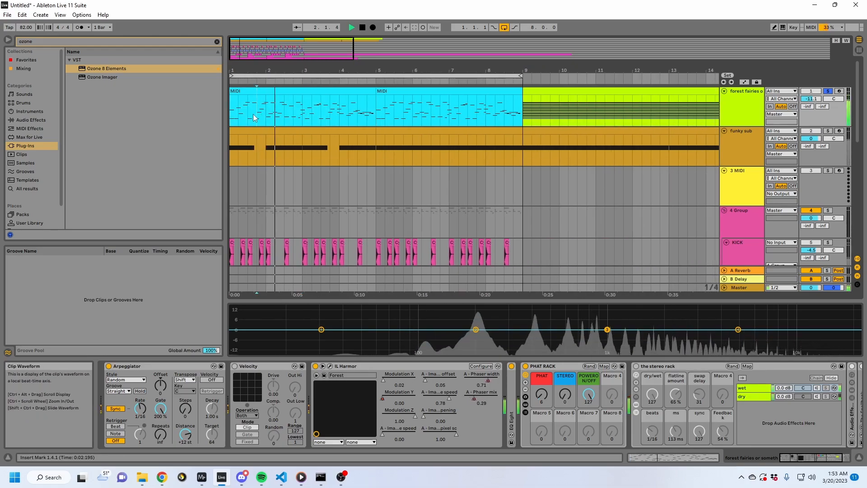
- Turn off the forest fairies track's Arpeggiator and play its first MIDI clip from 1.3.1
left_click(250, 115)
key("space")
left_click(109, 366)
key("space")
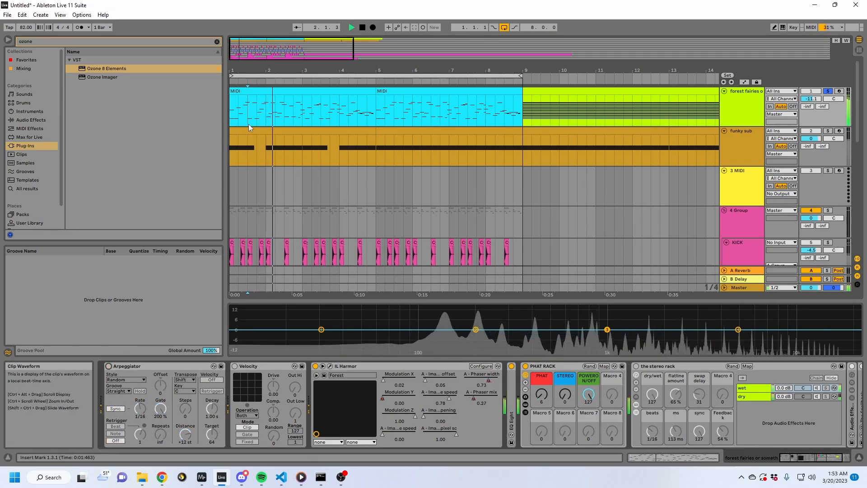
key("space")
left_click_drag(249, 122, 277, 116)
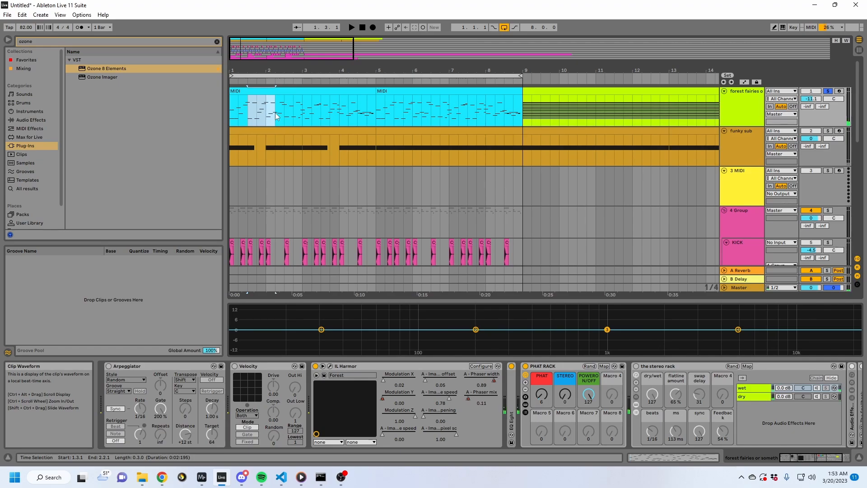
left_click(340, 112)
left_click(240, 91)
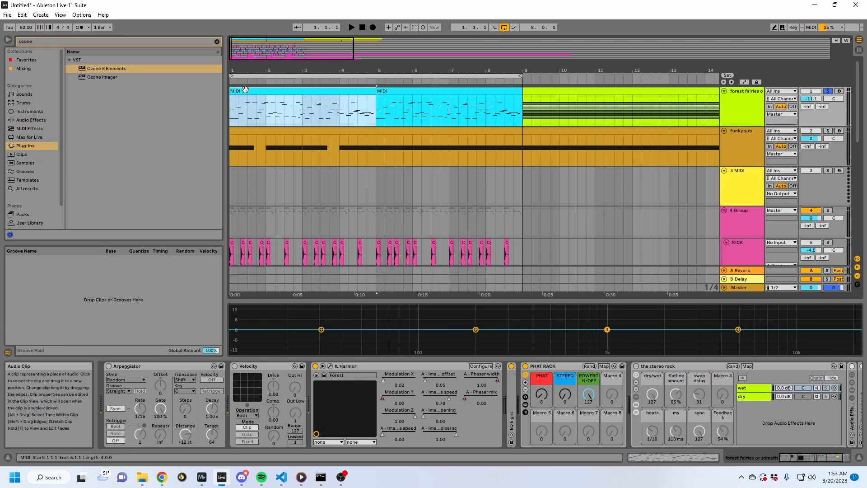
scroll(321, 121, "down", 1)
scroll(320, 121, "up", 1)
left_click(379, 113)
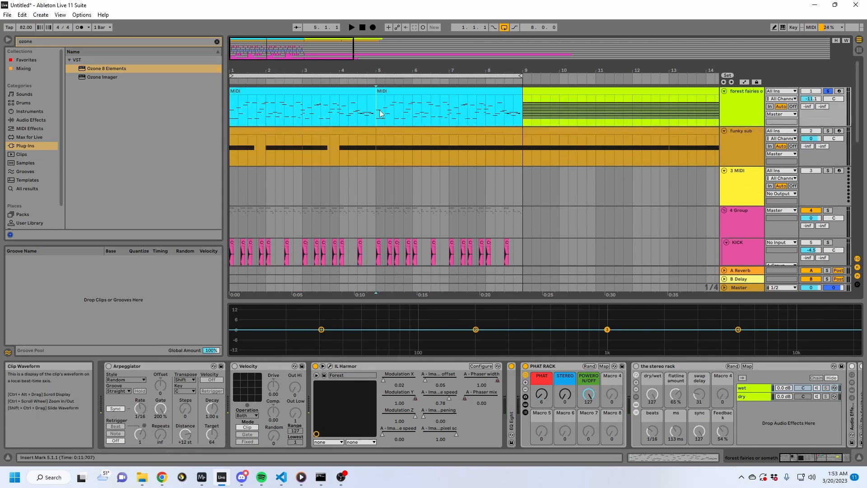
left_click_drag(424, 109, 469, 103)
left_click_drag(468, 103, 367, 109)
- Play the second forest fairies MIDI clip from 5.2.1, view its signal in MiniMeters, and return to Ableton Live
left_click(387, 110)
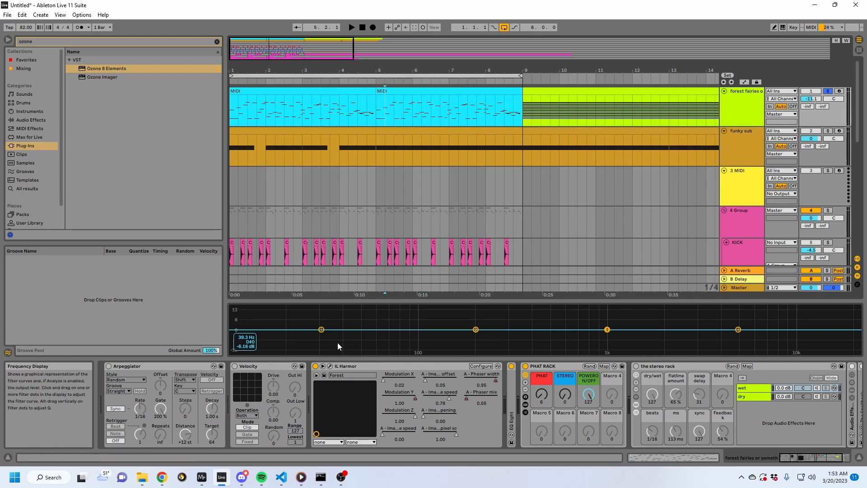
key("space")
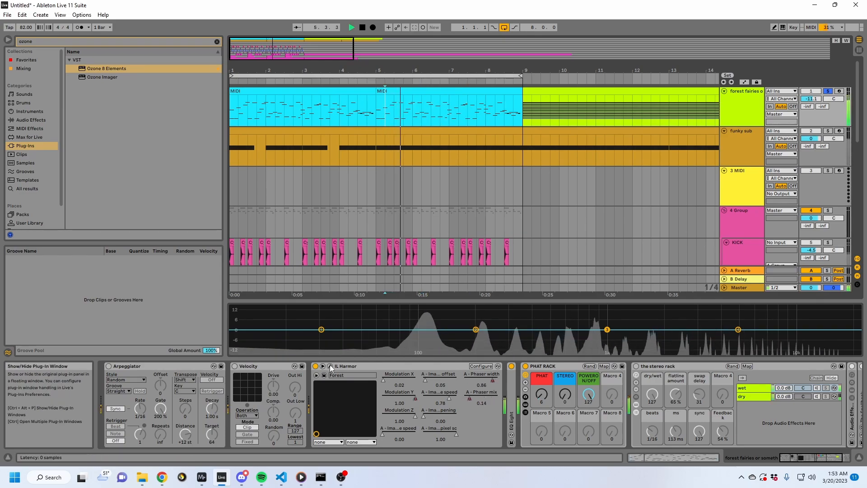
left_click(202, 477)
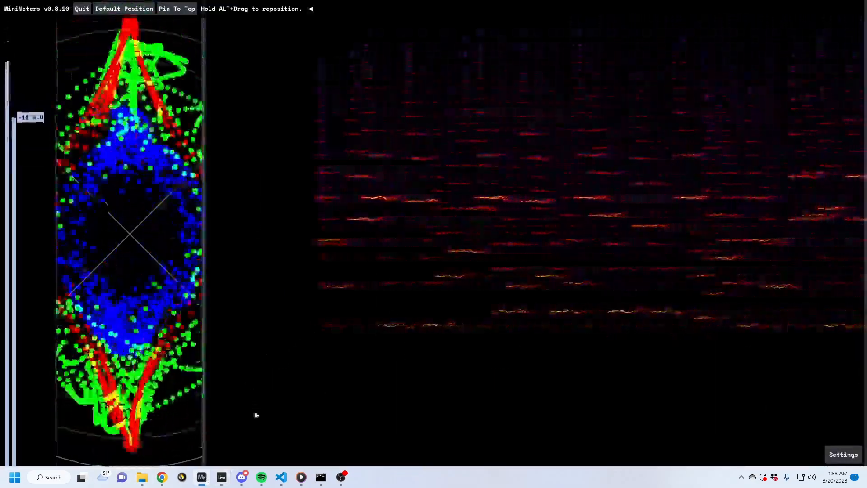
left_click(222, 477)
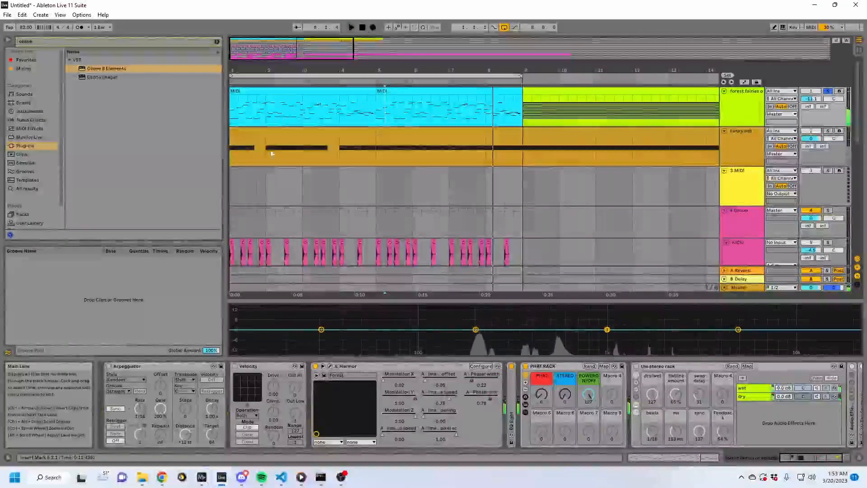
left_click(262, 128)
left_click(748, 190)
left_click(740, 152)
left_click(737, 108)
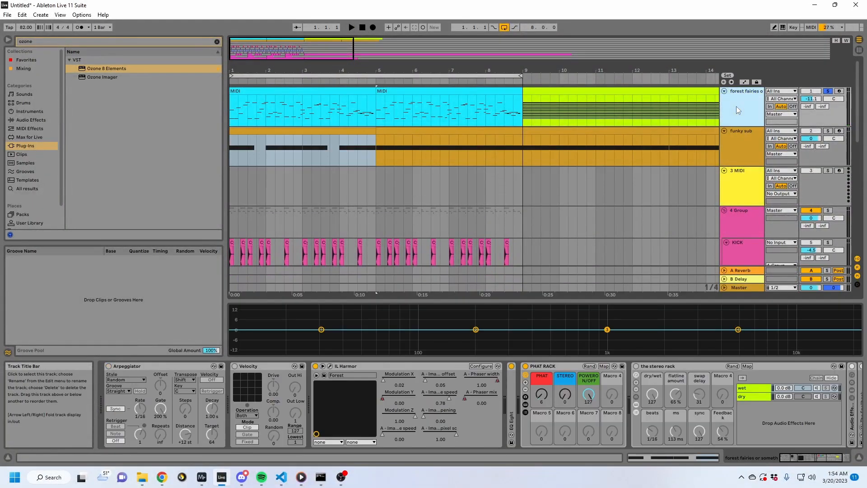
left_click(739, 176)
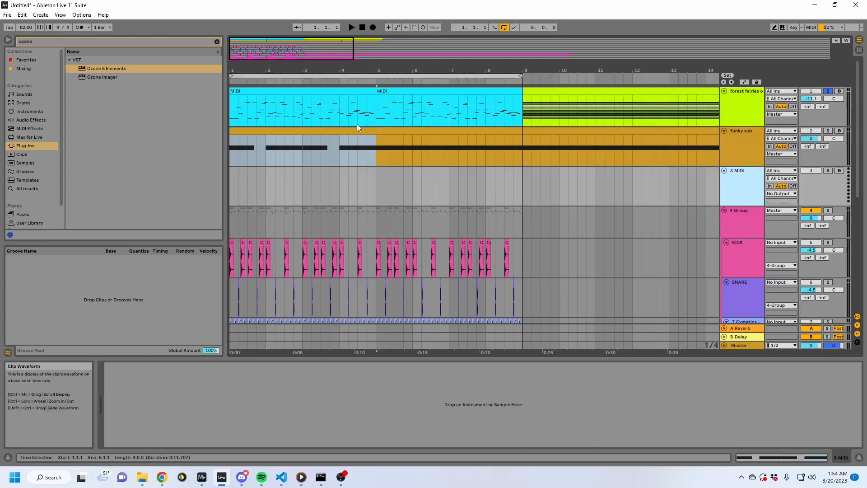
- Insert an audio track below the forest fairies track and set its input to the forest fairies track
left_click_drag(523, 113, 229, 119)
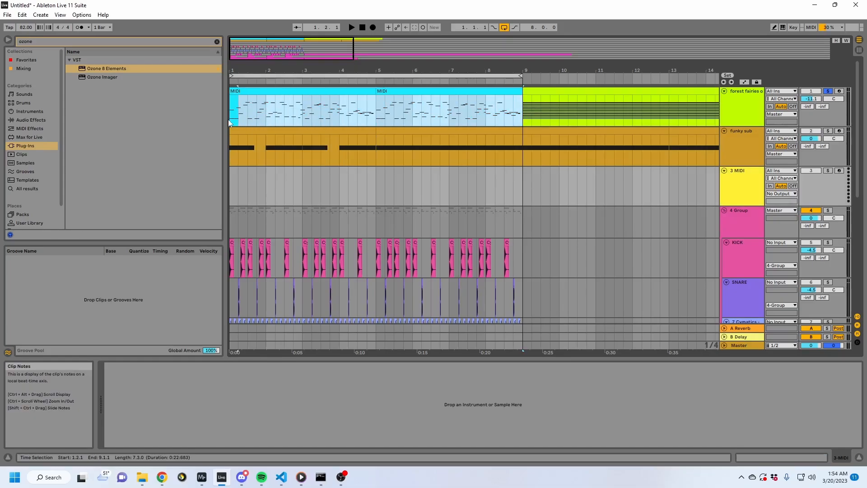
left_click(748, 110)
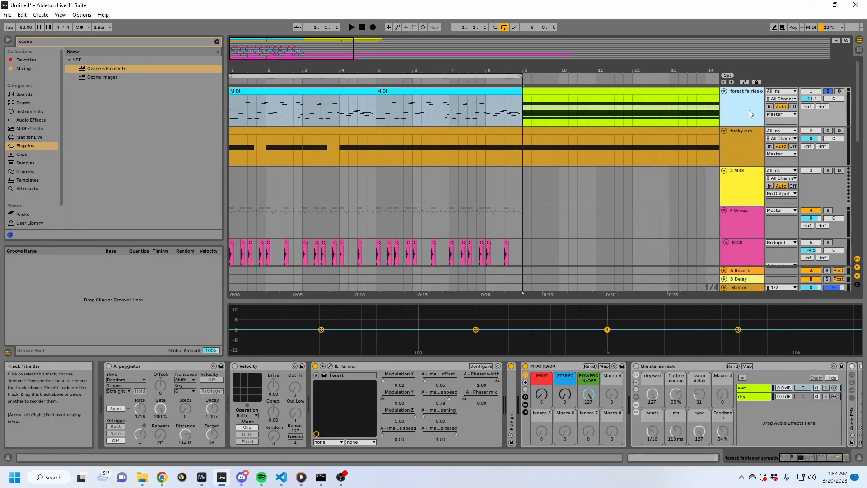
key("ctrl+t")
left_click(779, 131)
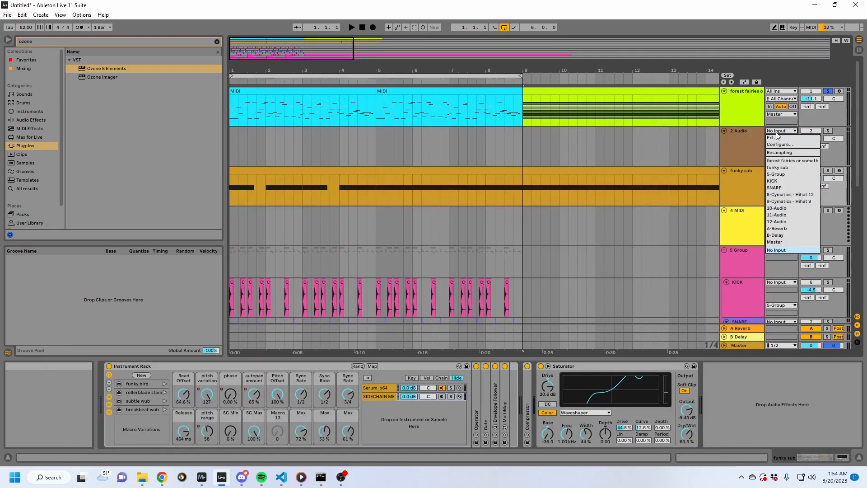
left_click(786, 161)
- Record the forest fairies output onto the 2 Audio track over the first eight bars, watching the signal in MiniMeters meanwhile
left_click(237, 143)
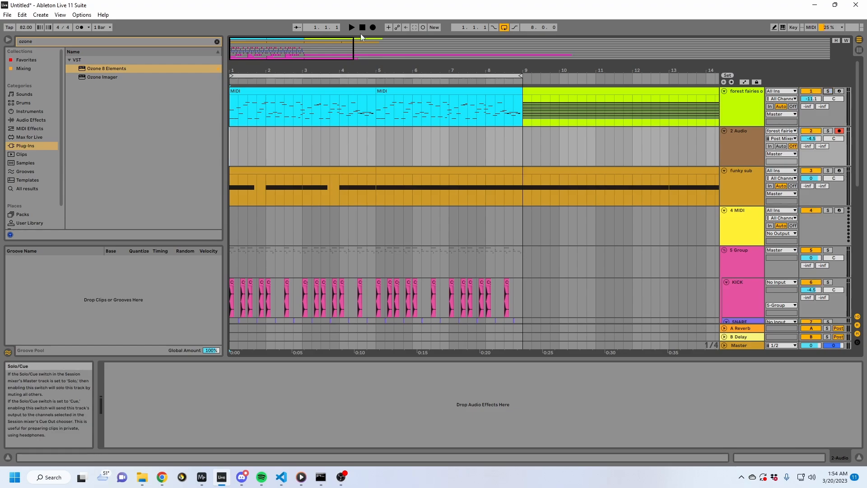
left_click(373, 27)
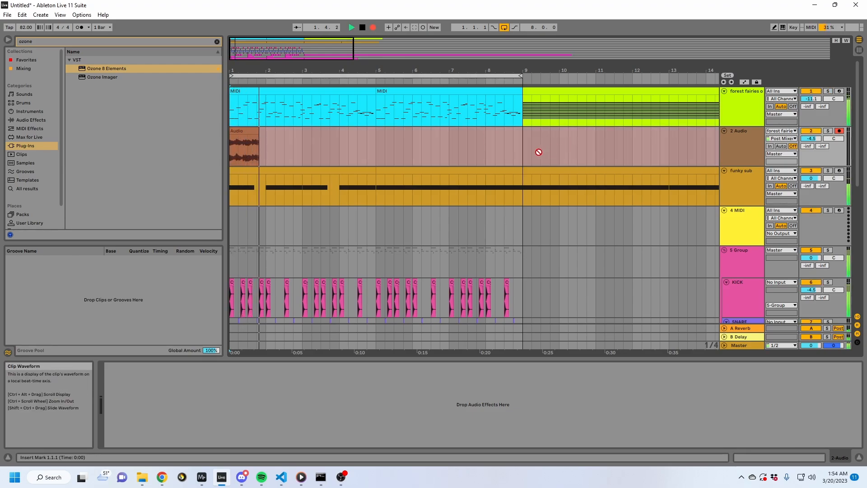
left_click(410, 194)
left_click(201, 478)
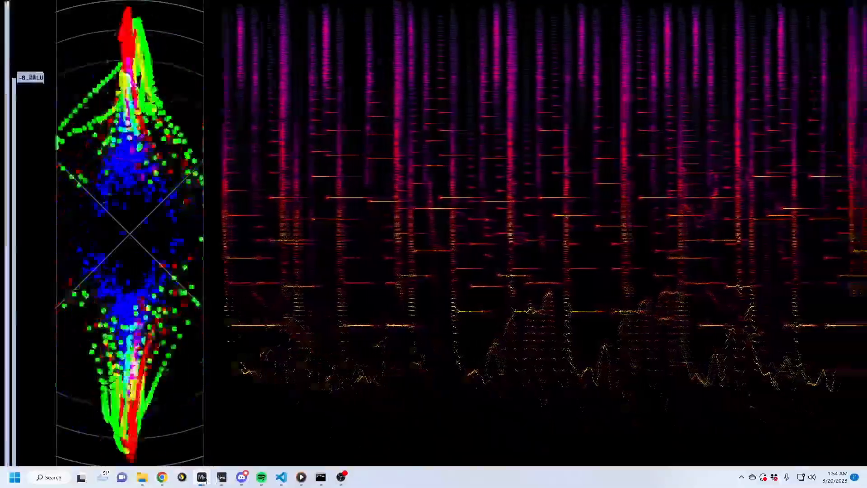
mouse_move(221, 478)
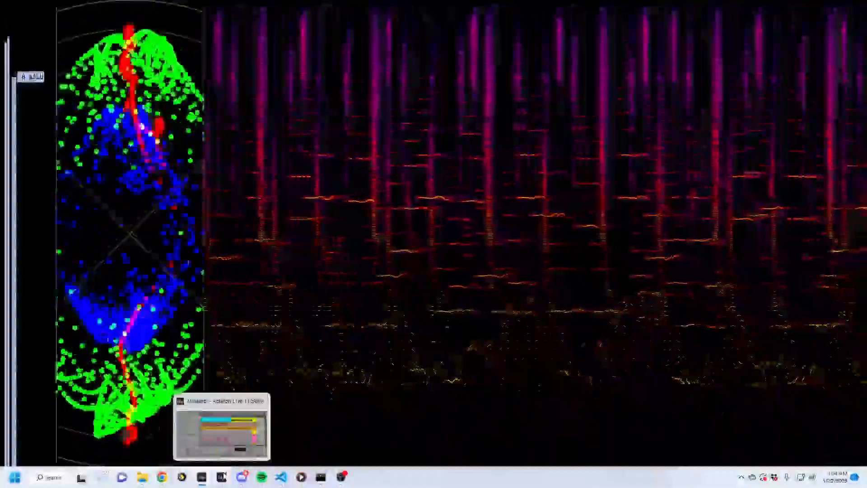
left_click(220, 474)
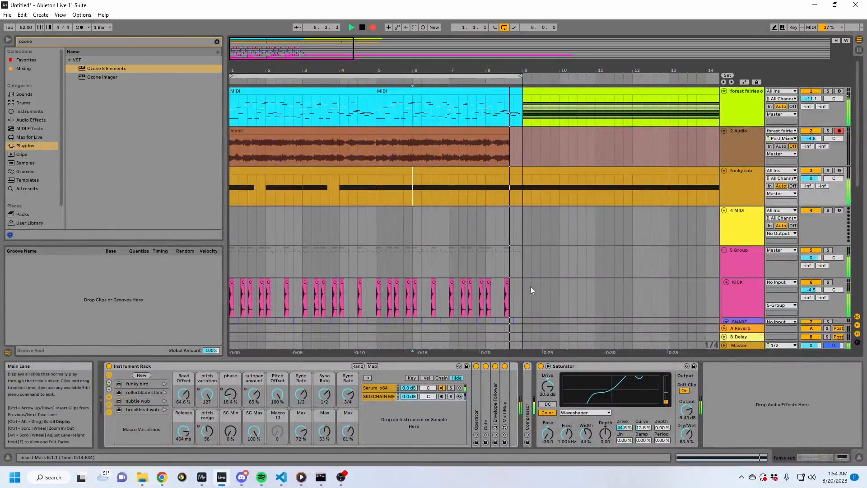
key("space")
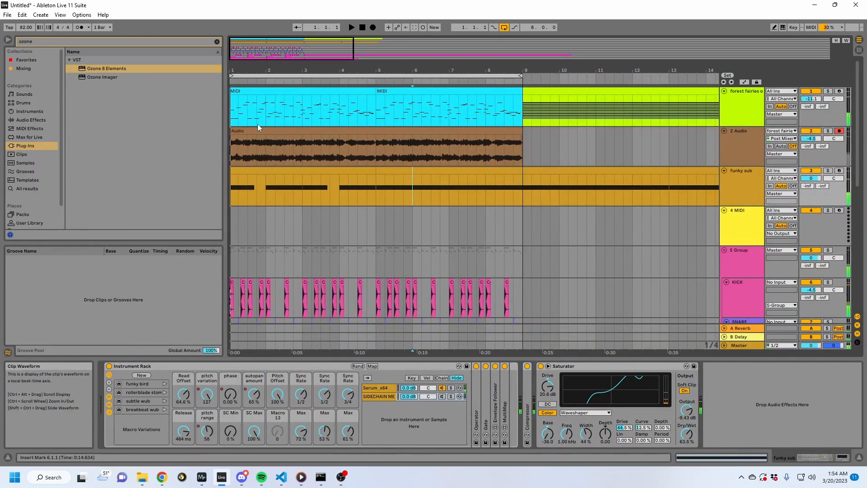
- Solo the 2 Audio track, open its recorded clip in the sample editor and play it
left_click(234, 131)
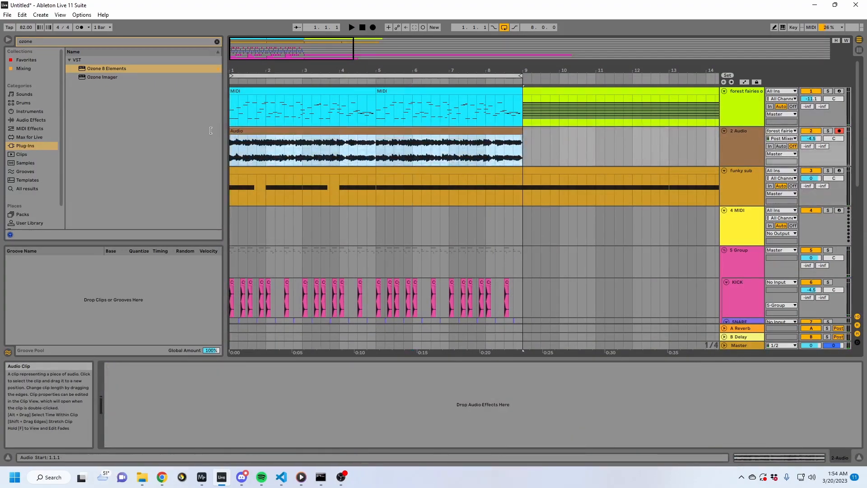
left_click(828, 131)
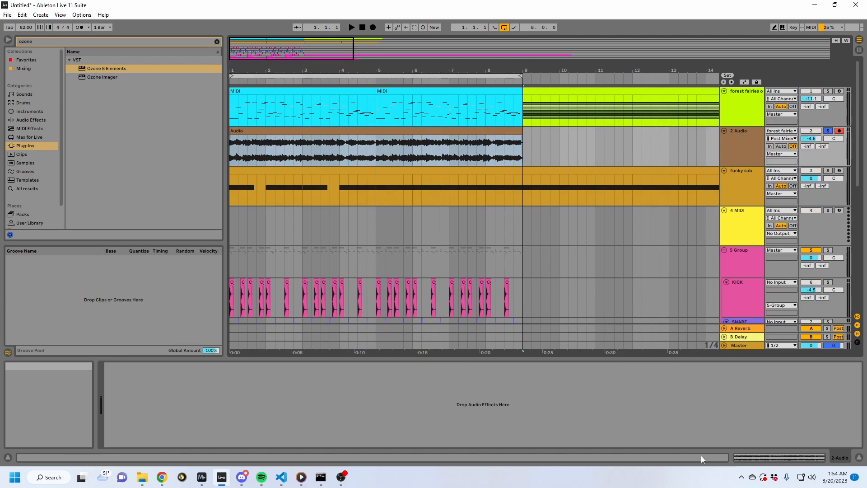
left_click(747, 458)
key("space")
- Double the recorded clip's BPM to 164.00 and set its warp mode to Re-Pitch
left_click(139, 376)
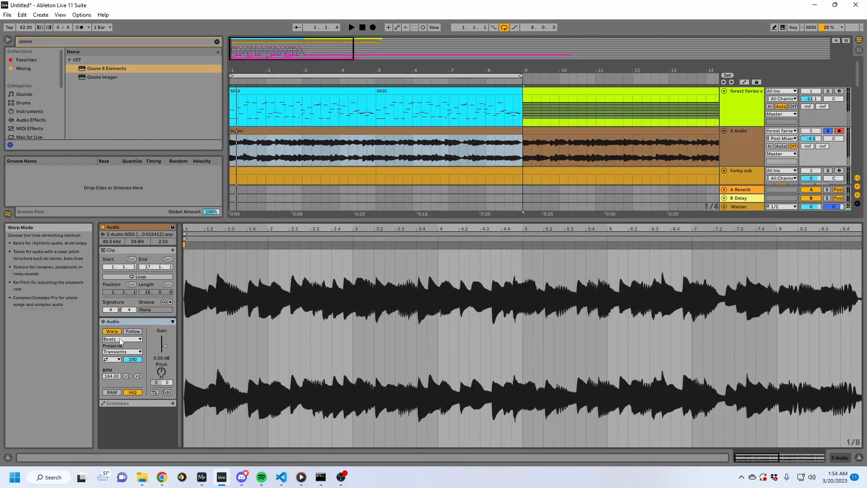
left_click(122, 339)
left_click(122, 361)
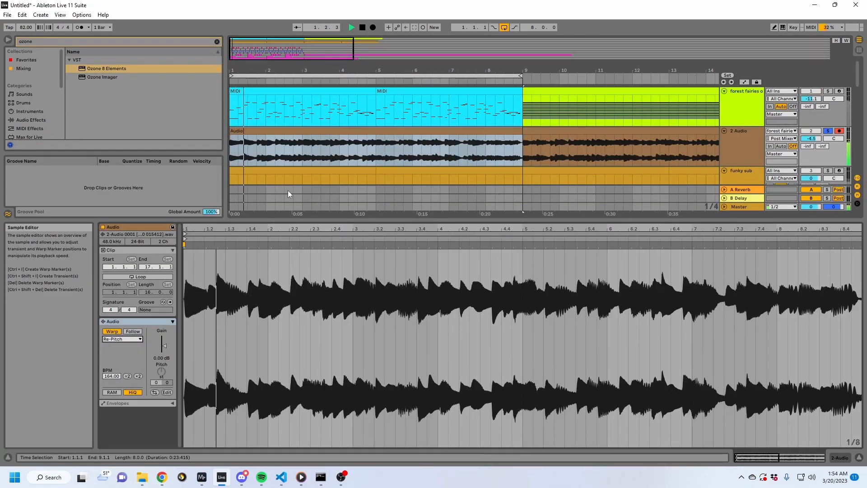
- Reverse the first eight bars of the recorded audio clip and play the result
left_click(289, 139)
key("space")
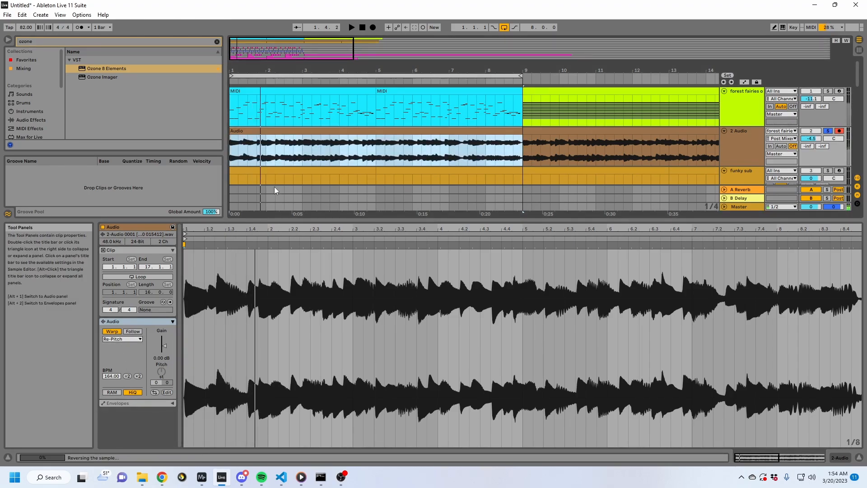
key("space")
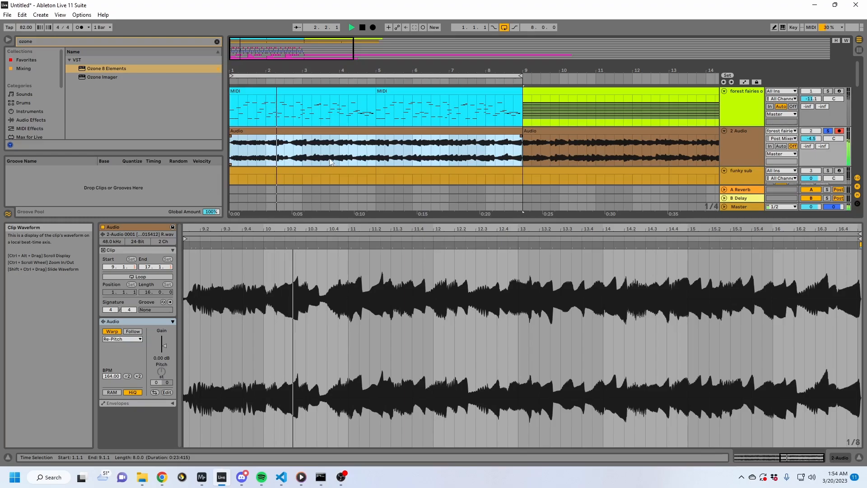
- Insert a MIDI track directly below 2 Audio and delete the extra empty audio track
left_click(752, 147)
key("ctrl+t")
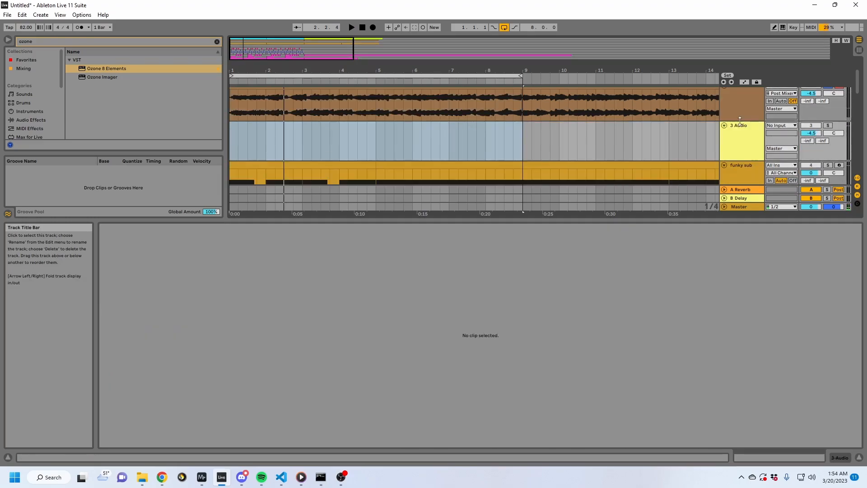
key("ctrl+shift+t")
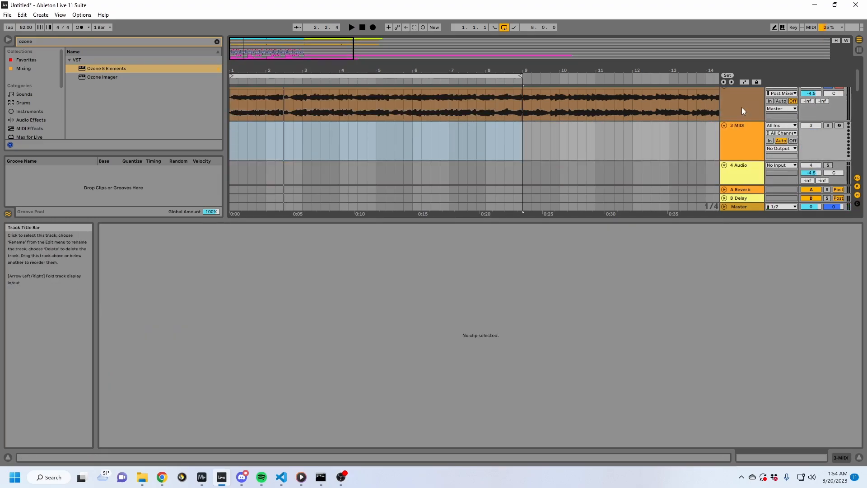
left_click(739, 177)
key("Delete")
- Extend the unreversed audio clip on 2 Audio from bar 9 back to 1.1.1, covering the reversed part
left_click(736, 108)
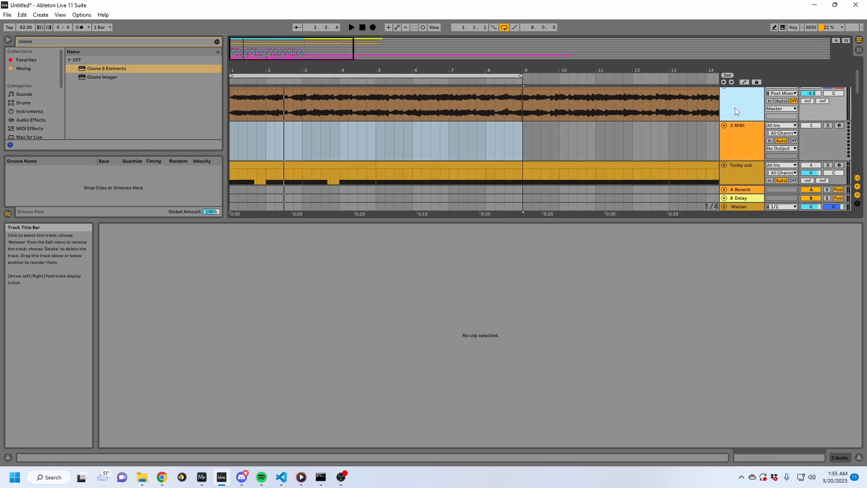
left_click(549, 89)
scroll(549, 90, "up", 1)
left_click_drag(524, 113, 91, 131)
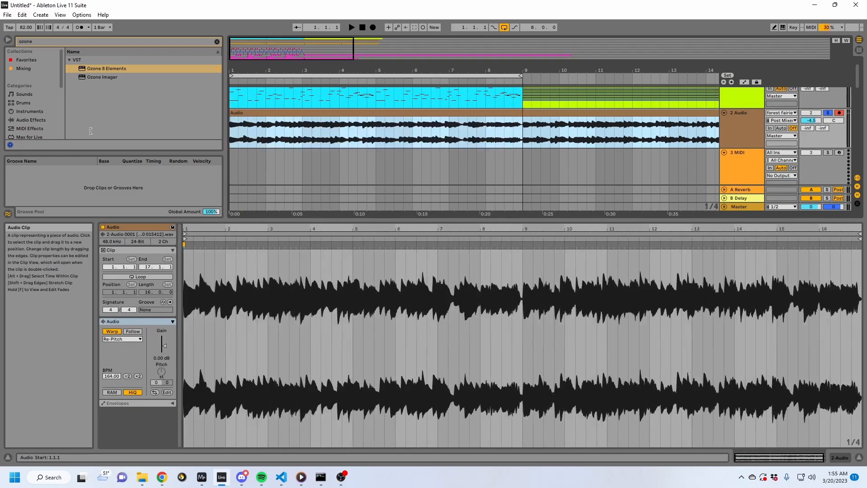
- Load the recorded audio clip into a Simpler on the empty 3 MIDI track and switch it to Slice mode
left_click(468, 177)
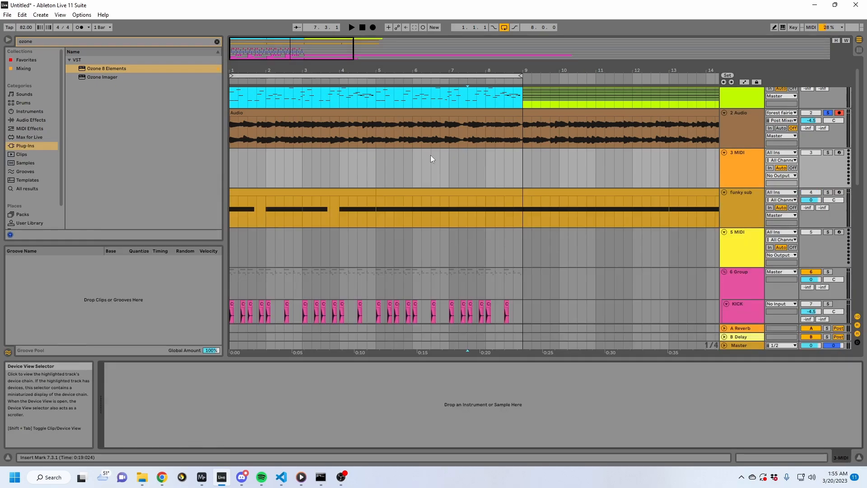
left_click(373, 116)
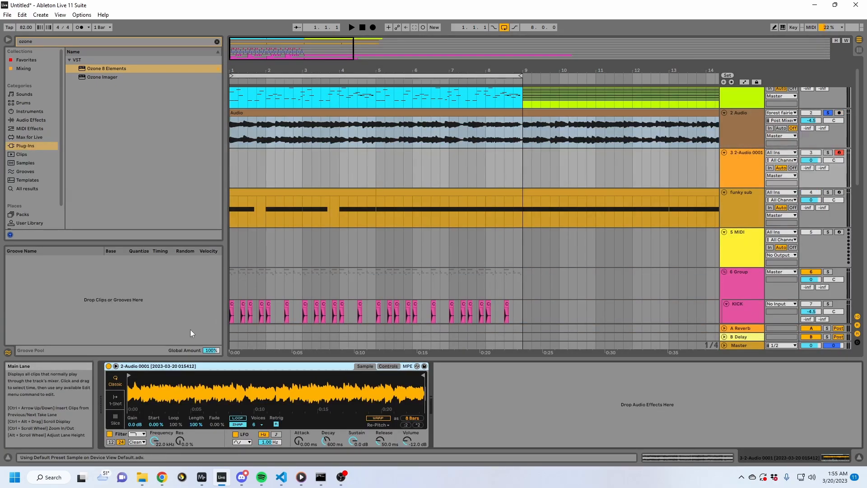
left_click(118, 417)
mouse_move(154, 387)
left_mouse_down()
mouse_move(153, 403)
mouse_move(153, 388)
left_mouse_up()
left_click_drag(209, 382, 210, 354)
- Try slicing the Simpler sample by Beat and switch the slicing back to Transient
left_click(190, 425)
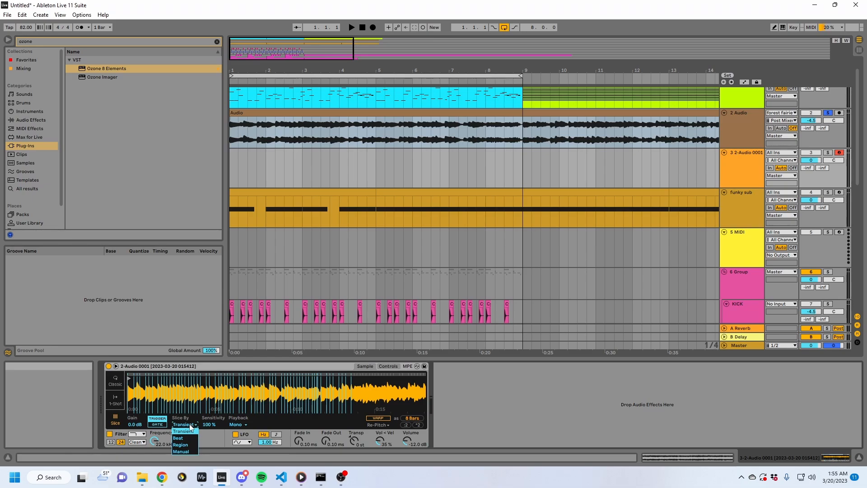
left_click(186, 438)
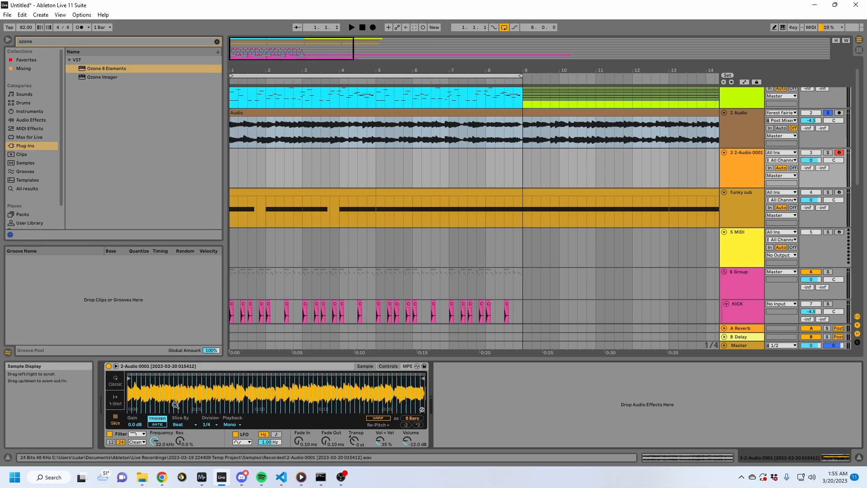
left_click(180, 425)
left_click(178, 431)
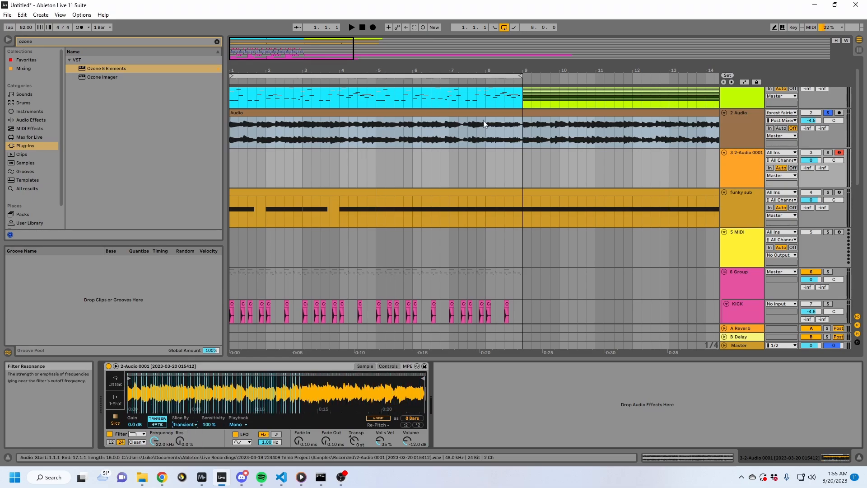
- Create an empty MIDI clip from bar 1 to bar 9 on the Simpler track
left_click(519, 164)
left_click_drag(523, 161, 213, 169)
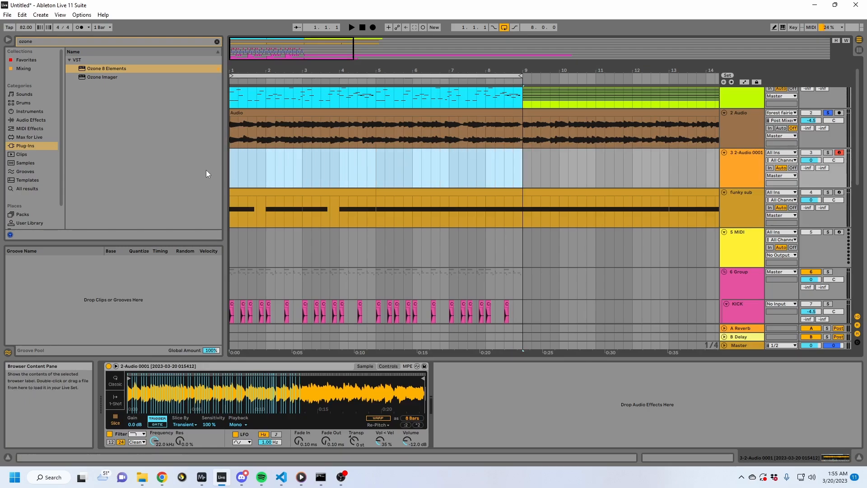
key("ctrl+shift+m")
left_click(263, 373)
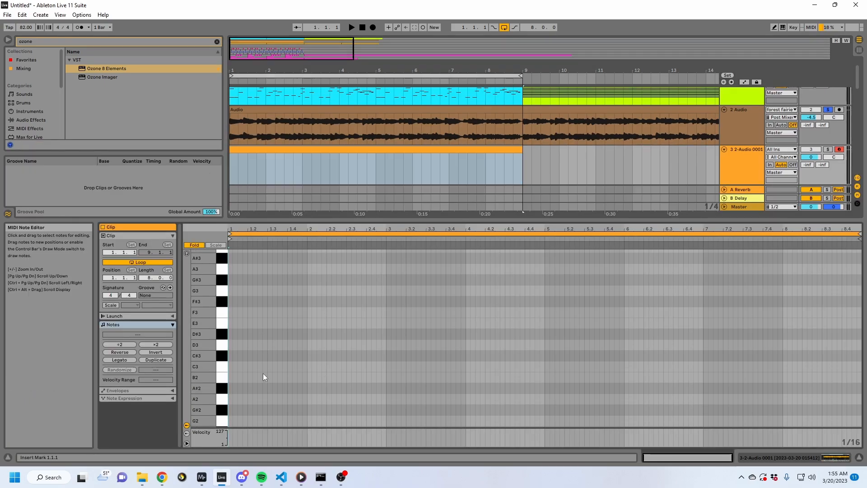
- Compare the transient slices in Simpler's waveform with the low keys of the empty clip's piano roll
scroll(237, 368, "down", 5)
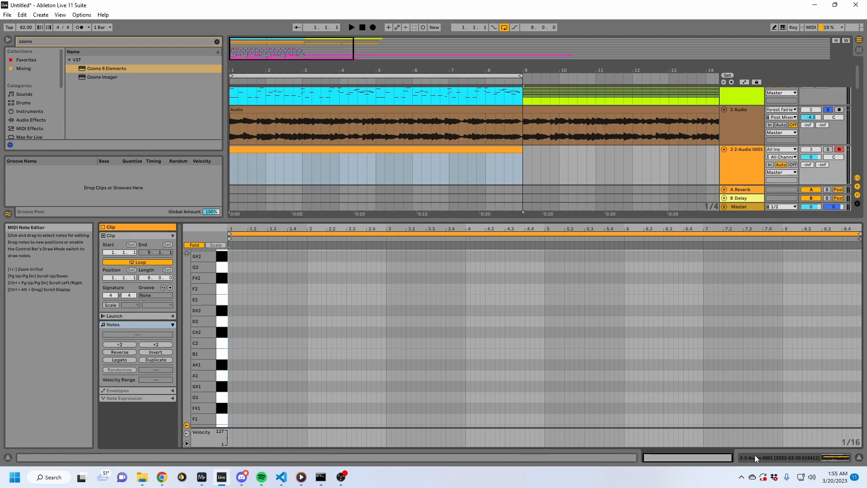
key("shift+Tab")
scroll(180, 397, "up", 3)
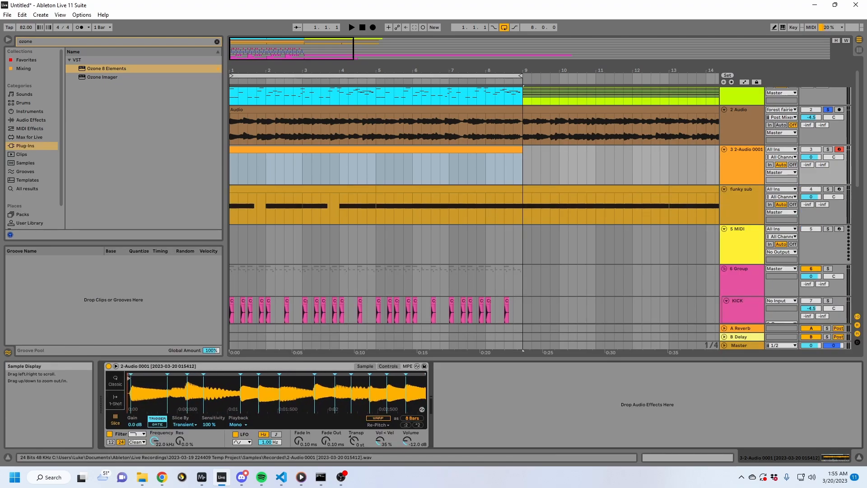
scroll(180, 397, "up", 2)
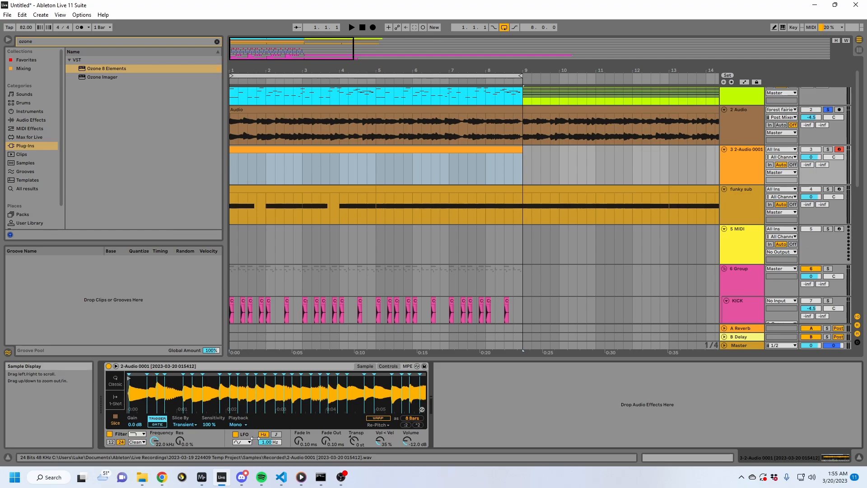
left_click(248, 148)
key("shift+Tab")
scroll(235, 390, "down", 3)
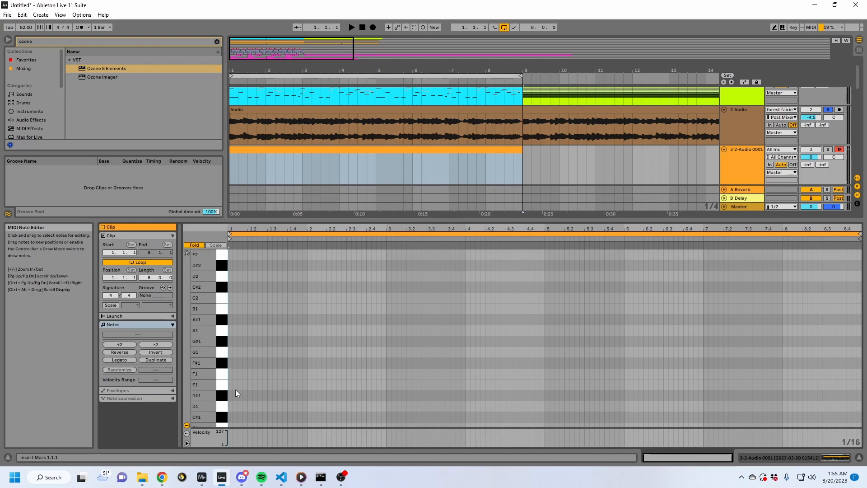
- Draw a stack of 1/16 notes at the clip's start on every semitone from C1 to G1
key("b")
left_click(230, 392)
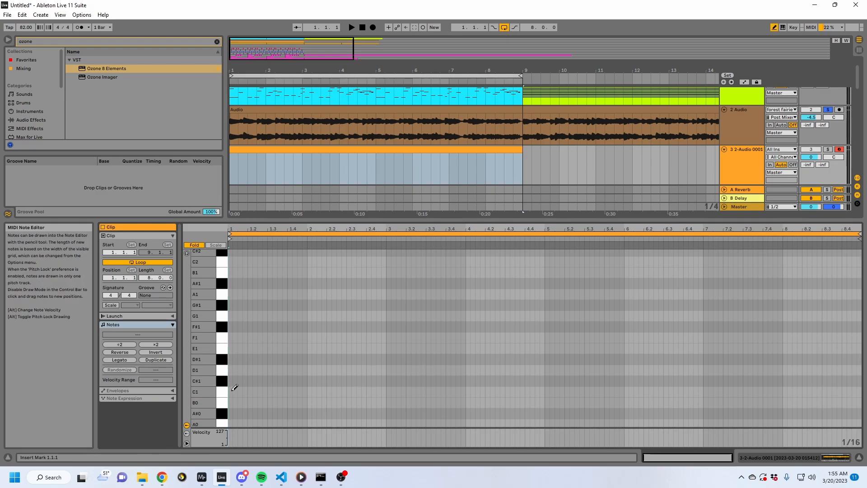
left_click_drag(213, 361, 228, 359)
left_click_drag(241, 229, 241, 275)
scroll(249, 359, "down", 2)
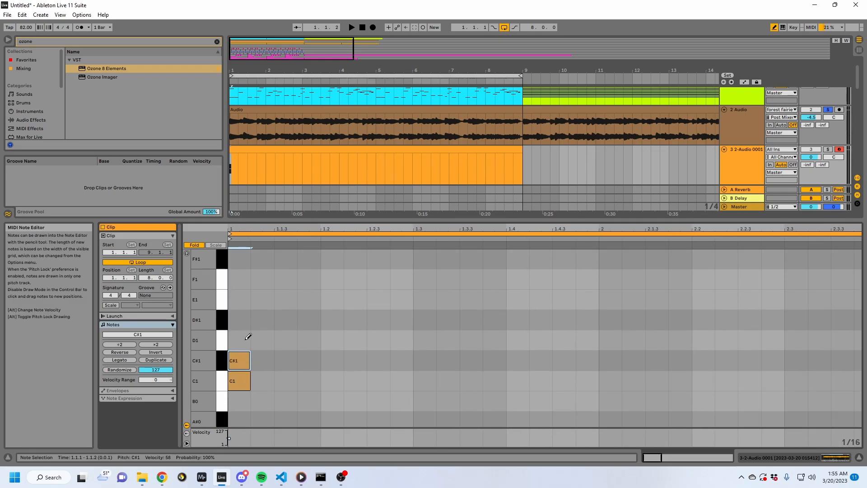
left_click_drag(248, 336, 246, 317)
left_click(235, 283)
scroll(235, 283, "up", 3)
left_click(240, 267)
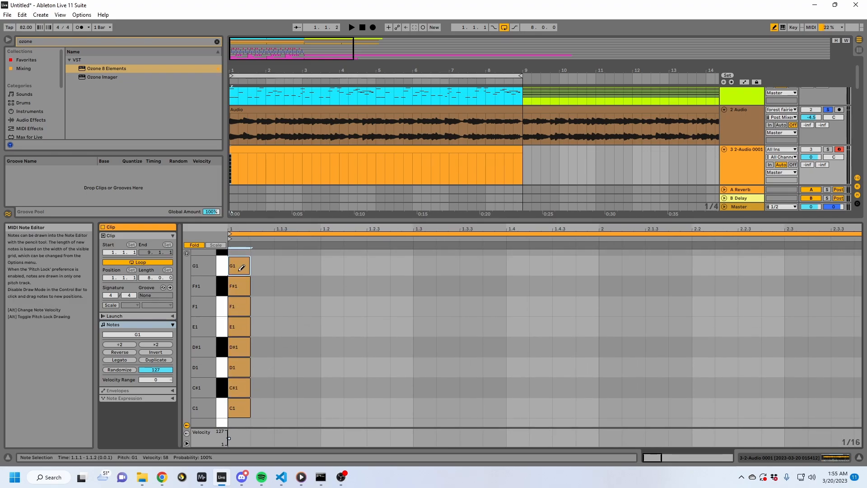
- Continue the stack of 1/16 notes at the clip's start on every semitone from G#1 to D2
scroll(240, 267, "up", 3)
left_click(239, 272)
scroll(238, 271, "up", 5)
left_click(247, 293)
left_click(247, 277)
left_click(248, 262)
scroll(248, 266, "up", 3)
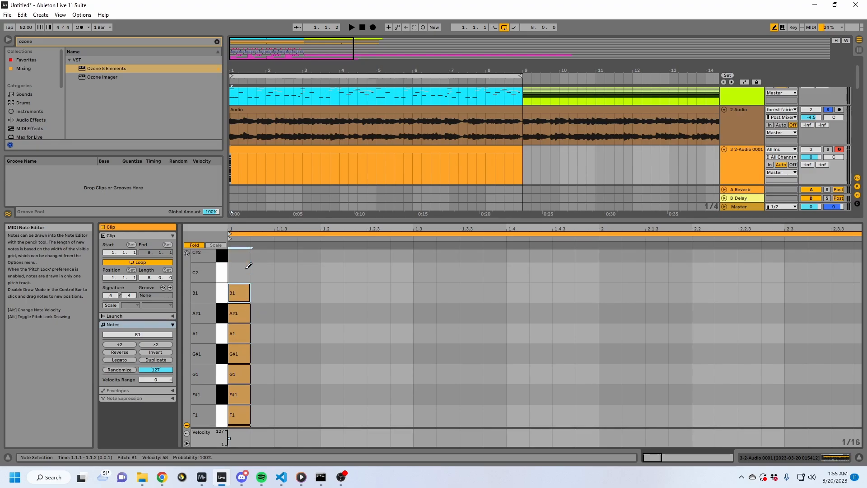
scroll(244, 256, "up", 3)
left_click(245, 255)
scroll(288, 306, "down", 3)
key("b")
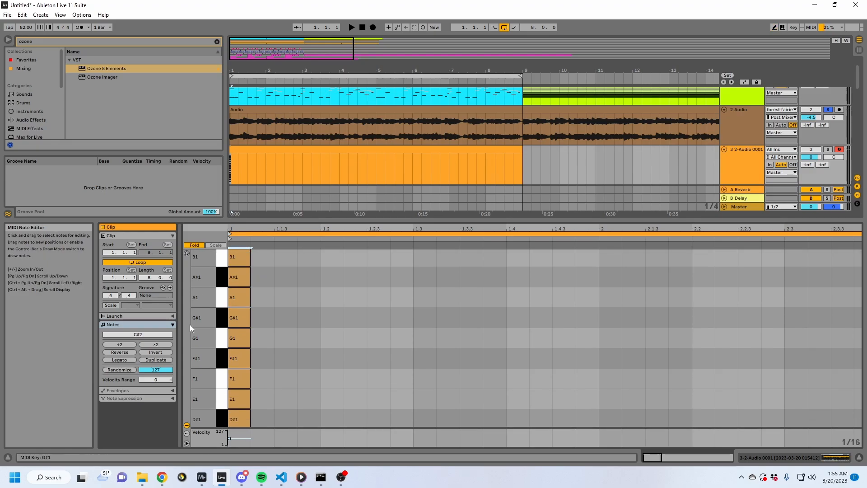
- Copy the C1 to D2 note stack and paste it at the same position one octave higher
left_click_drag(194, 325, 153, 323)
left_click(347, 328)
key("ctrl+a")
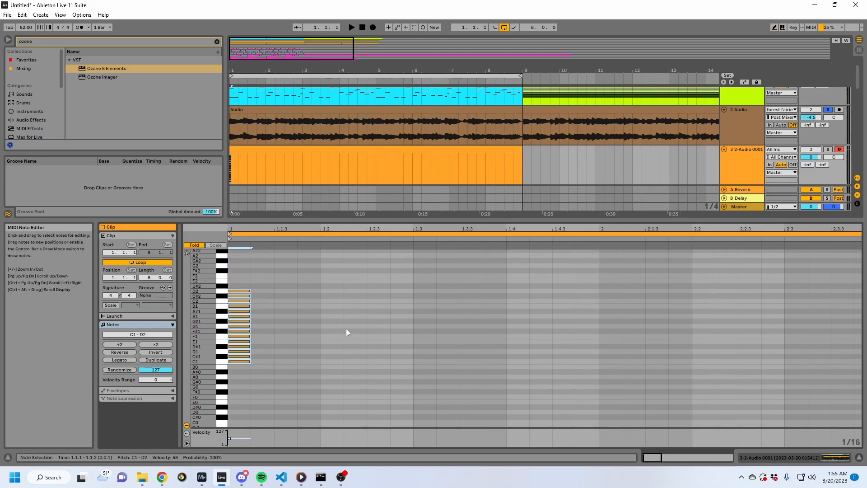
key("ctrl+c")
key("ctrl+v")
key("shift+Up")
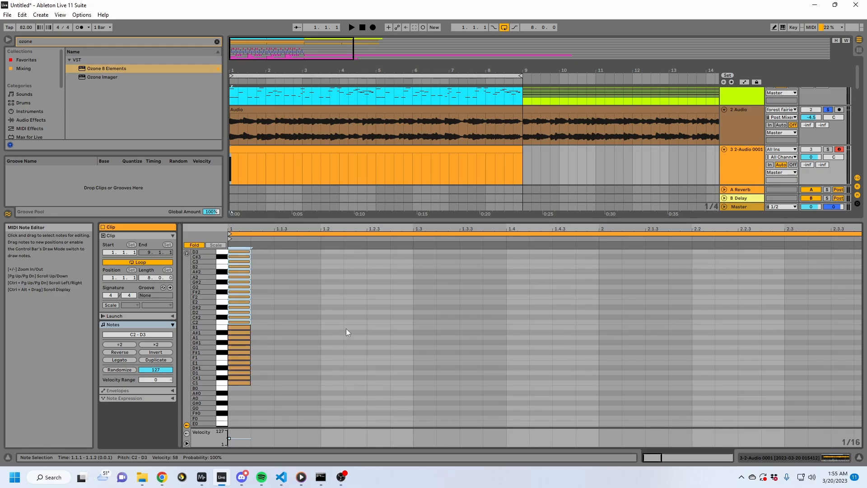
- Copy the whole note stack one octave higher two more times, extending it up to D5
key("ctrl+a")
key("ctrl+c")
key("ctrl+v")
key("shift+Up")
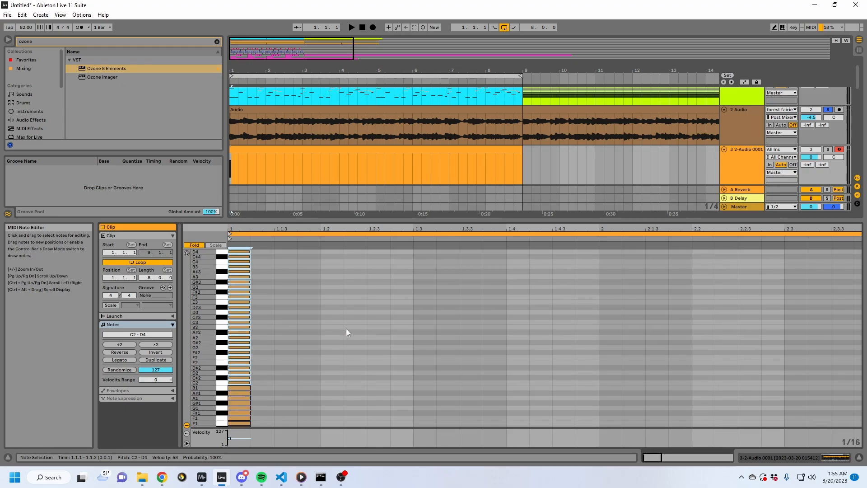
key("ctrl+a")
key("ctrl+c")
key("ctrl+v")
key("shift+Up")
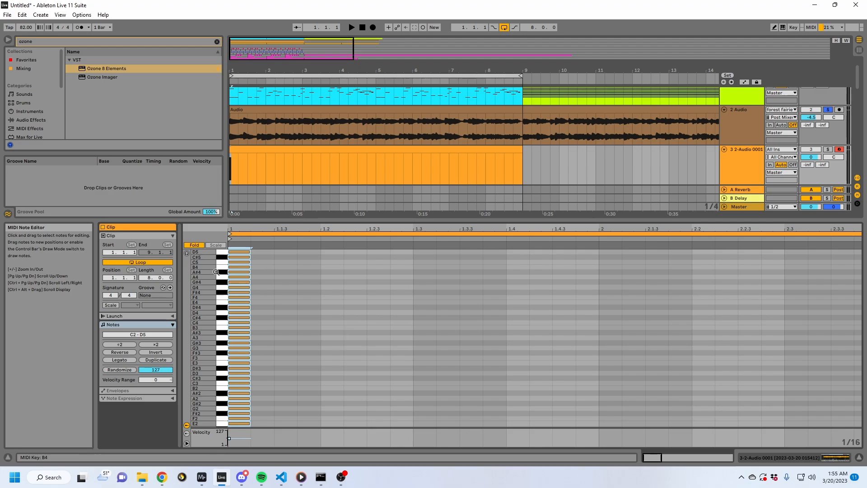
- Apply Legato to all the stacked notes so they span the whole eight-bar clip
left_click(346, 329)
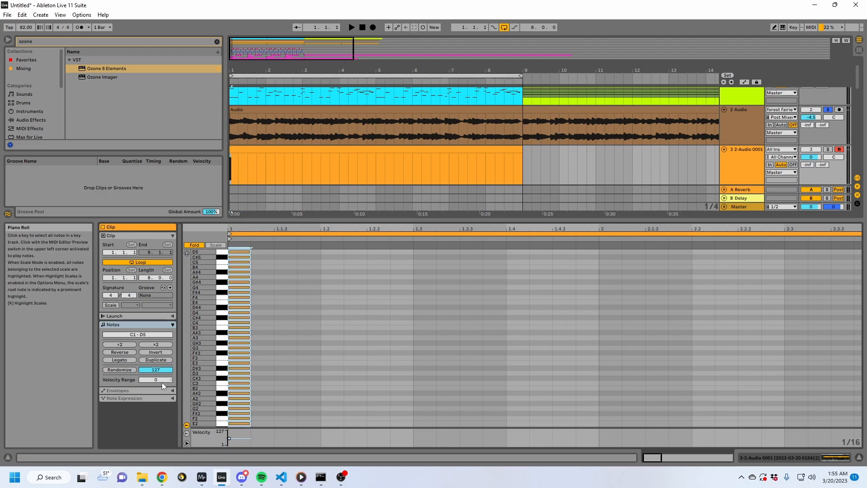
left_click(120, 362)
key("ctrl+a")
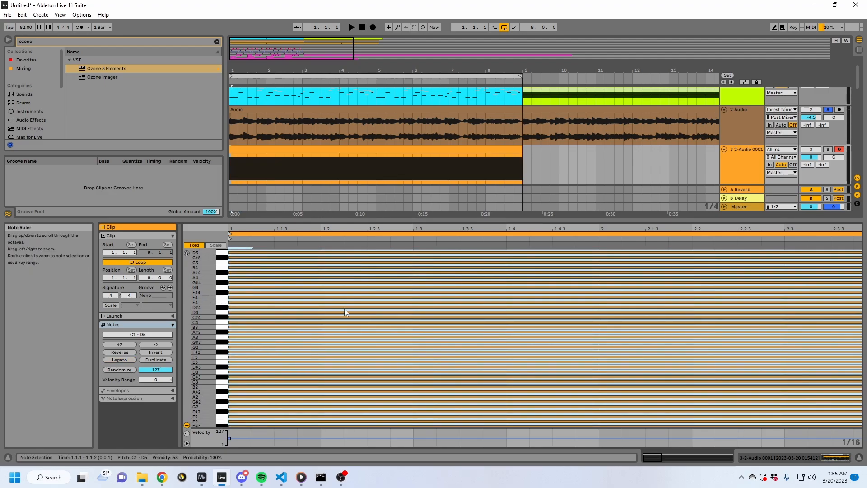
left_click(506, 322)
- Solo the Simpler track and add an Arpeggiator MIDI effect in front of Simpler
left_click(764, 457)
left_click(30, 128)
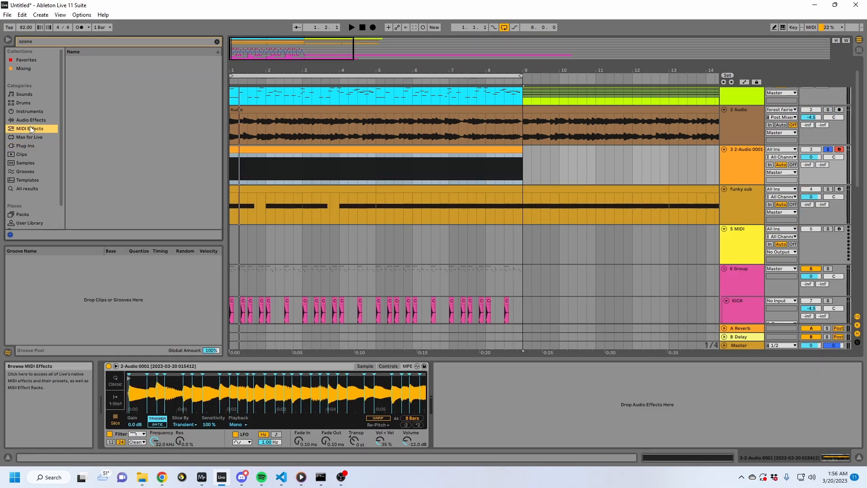
left_click(214, 41)
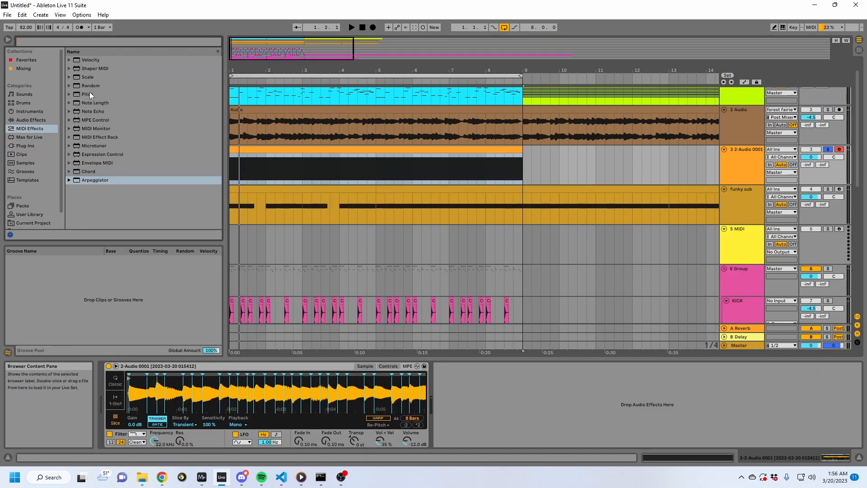
double_click(98, 180)
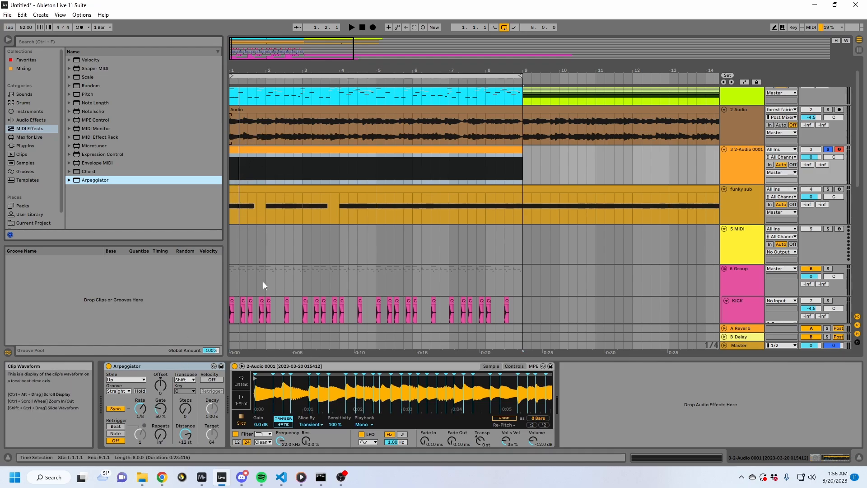
- Audition the arpeggiated slices with the Arpeggiator rate at 1/16 and at 1/32
key("space")
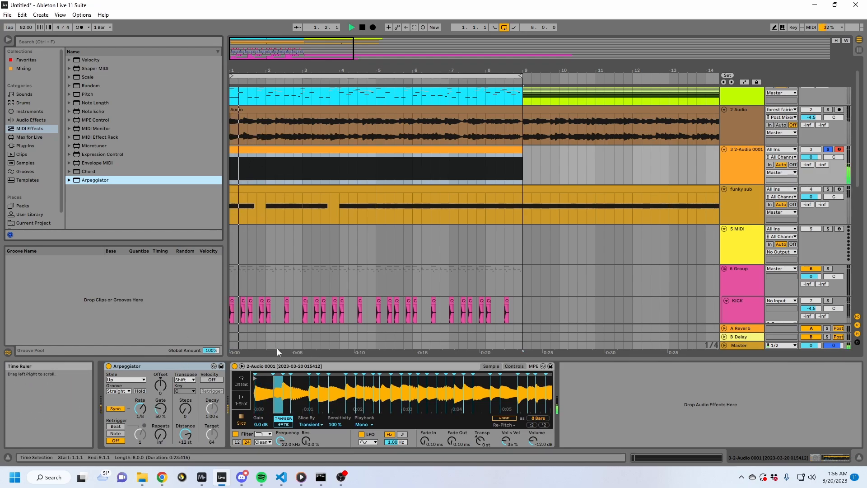
left_click(141, 409)
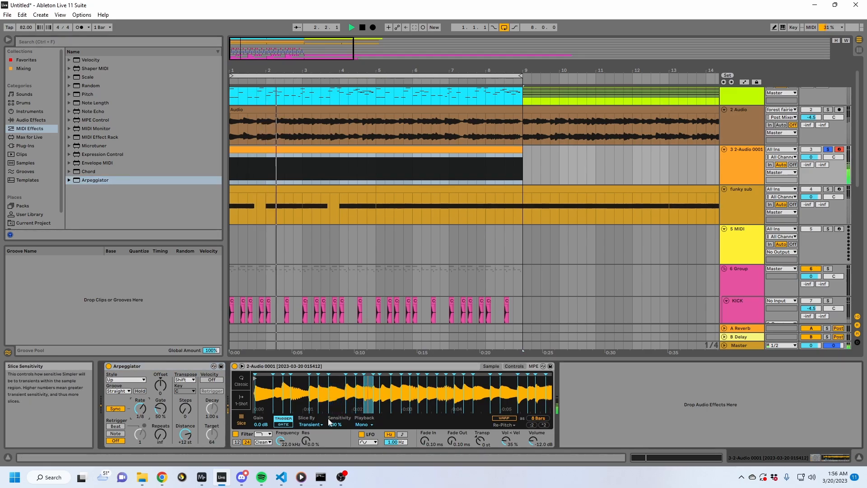
left_click_drag(140, 408, 141, 417)
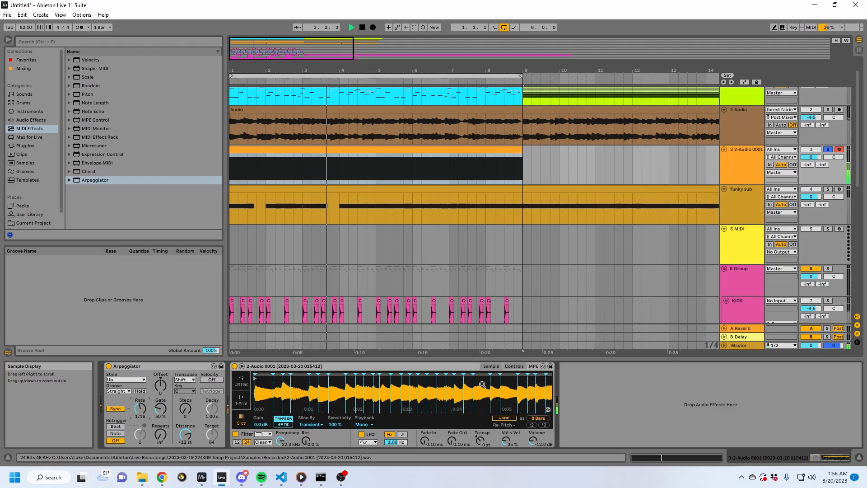
left_click_drag(459, 387, 458, 361)
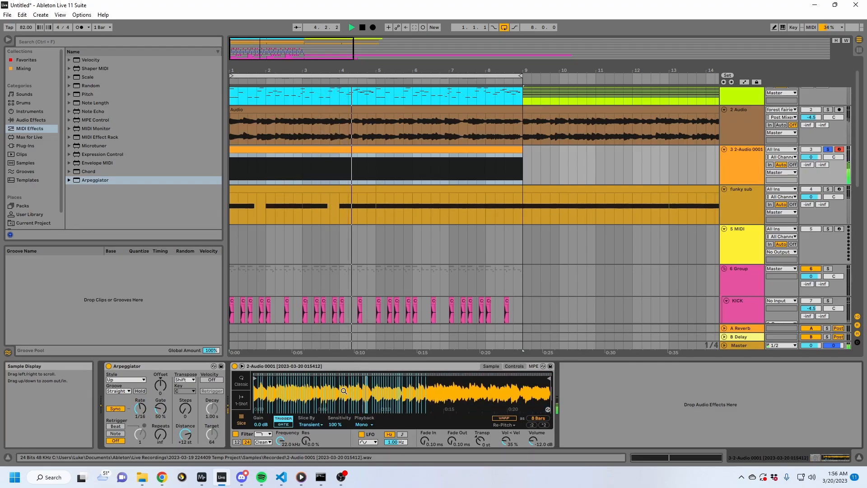
key("space")
left_click_drag(141, 409, 141, 417)
key("space")
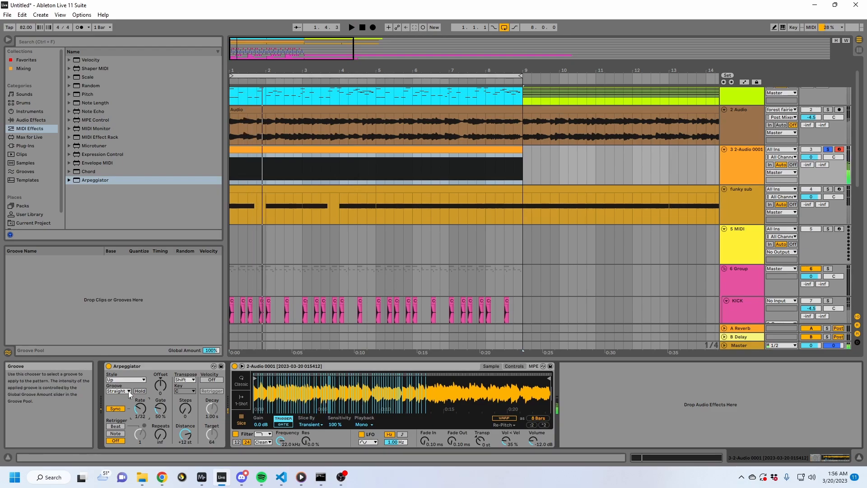
- Set the Arpeggiator's style to Random and its rate back to 1/16
left_click(129, 391)
left_click(120, 379)
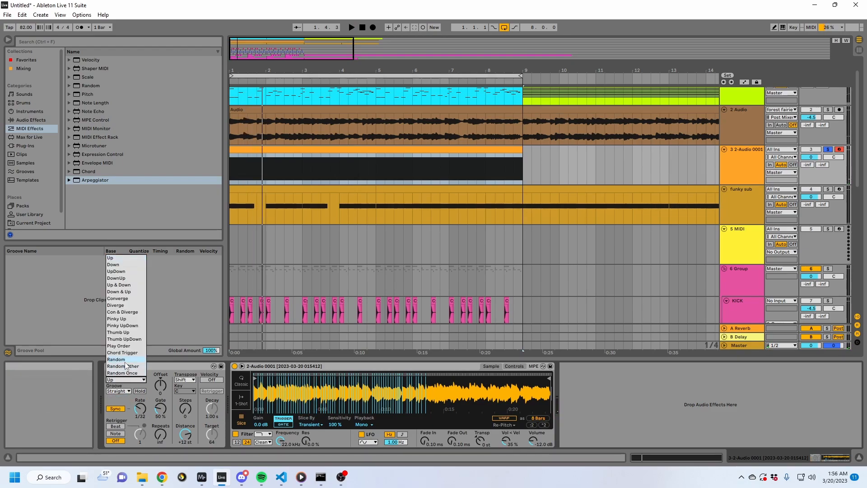
left_click(125, 370)
key("ctrl+z")
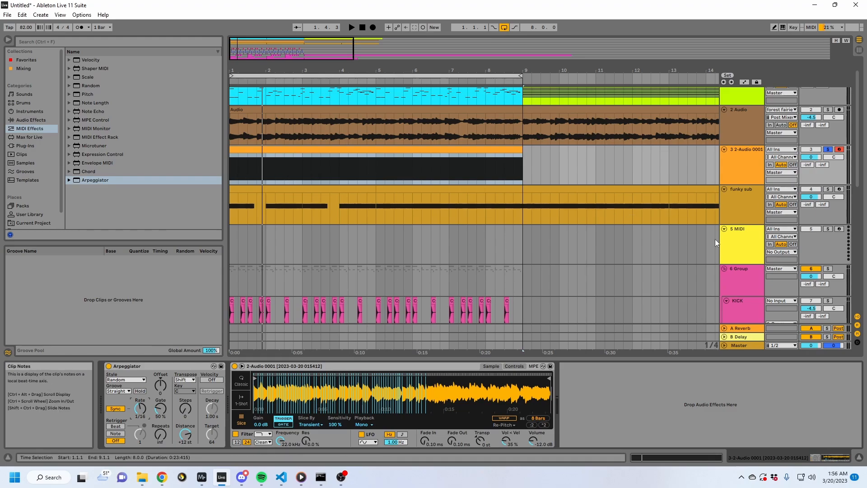
- Select the MIDI clip on the Simpler track and audition the randomly arpeggiated slices from its start
left_click_drag(687, 245, 540, 249)
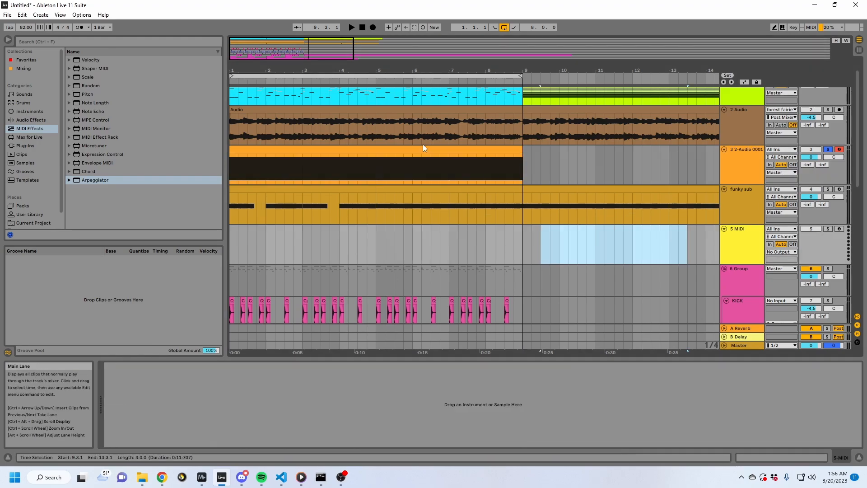
left_click(375, 170)
left_click(261, 150)
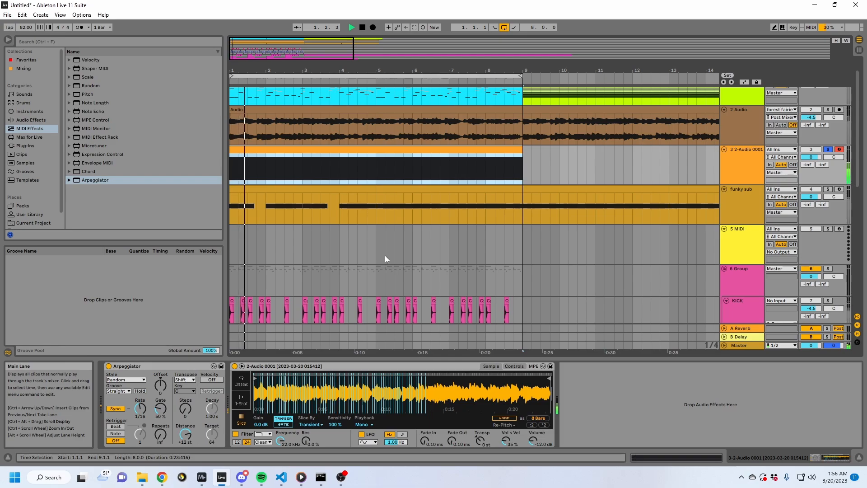
key("space")
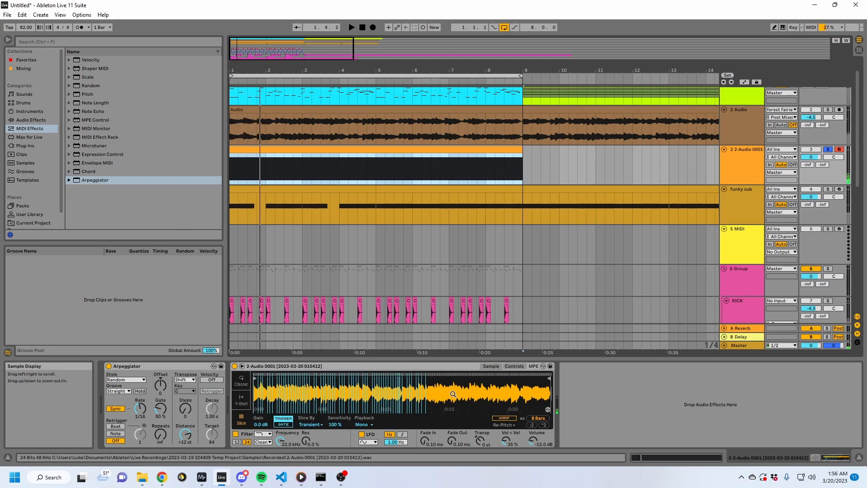
- Turn on warping for the Simpler sample, set the warp mode to Beats and start playback
left_click(503, 419)
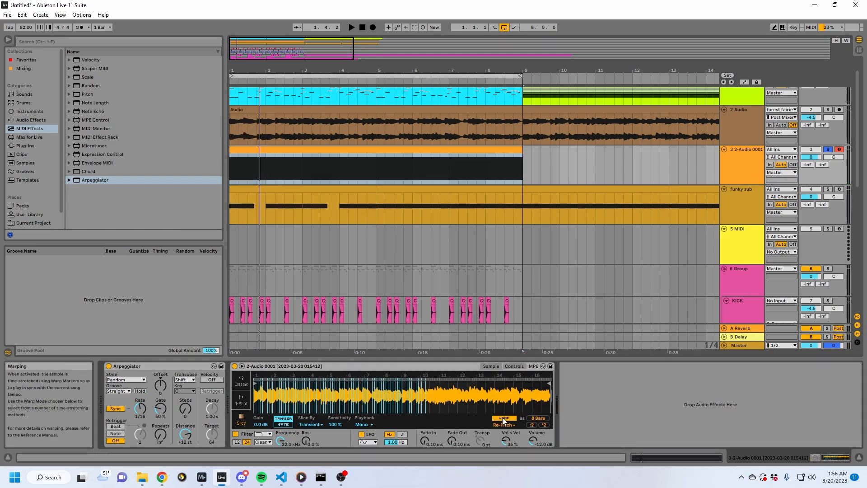
left_click(506, 427)
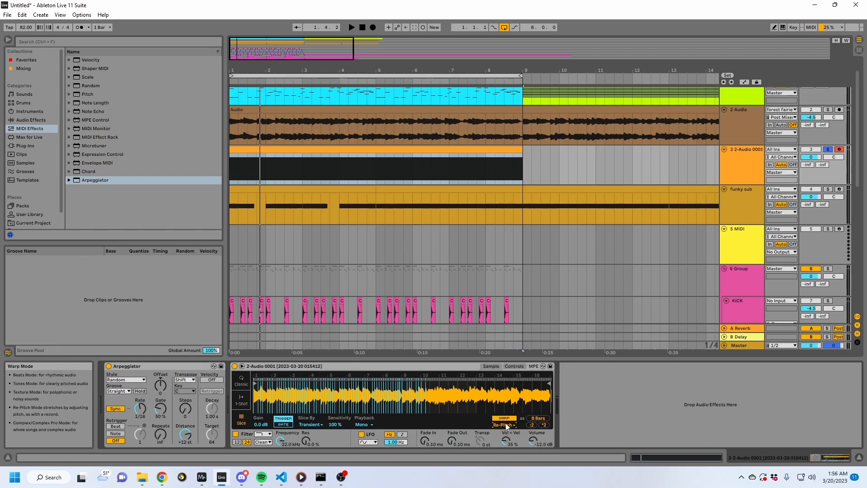
left_click(507, 385)
key("space")
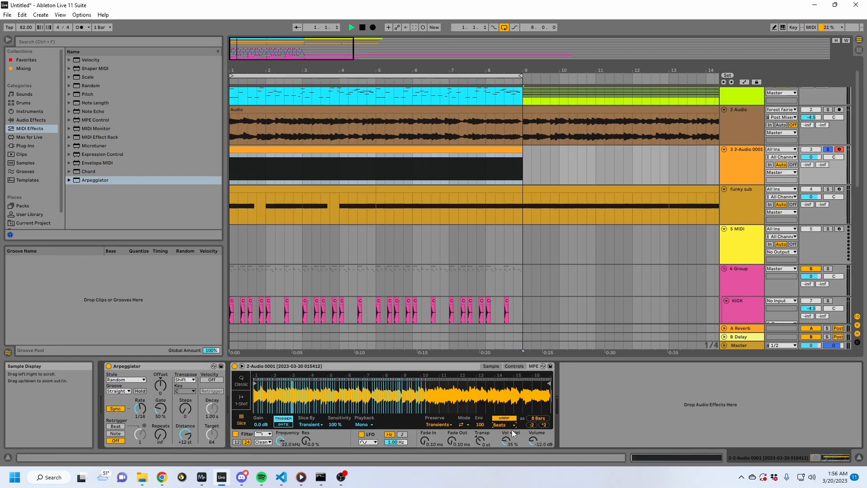
- Apply the *2 warp option to the Simpler sample, set the Arpeggiator rate to 1/4 and play the result
left_click(546, 424)
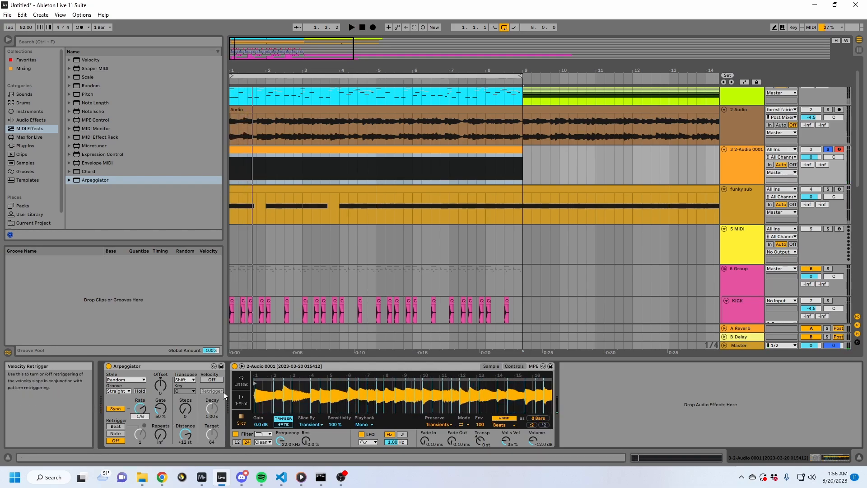
key("Up")
key("Up")
key("space")
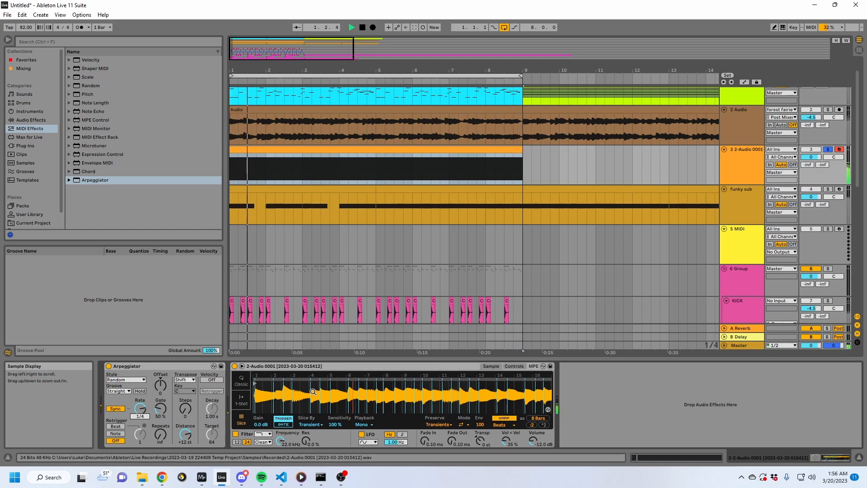
- Set the Arpeggiator's rate to 1/2 and audition the slower random slices
key("space")
left_click_drag(143, 406, 143, 403)
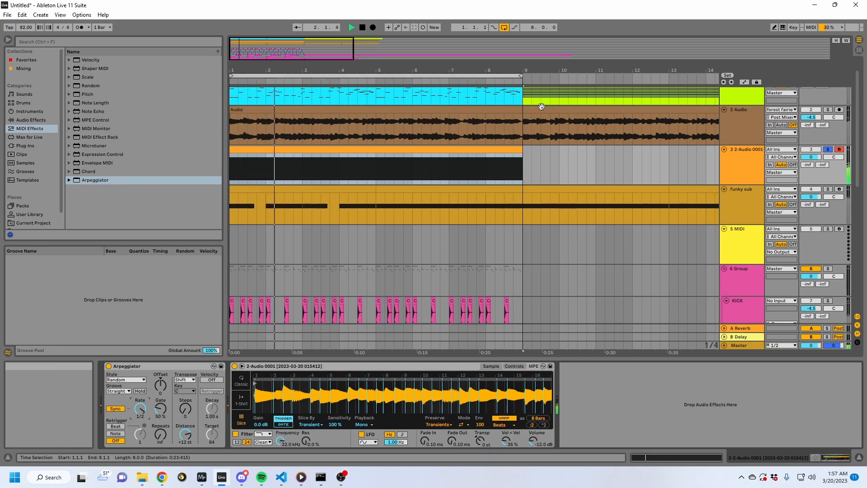
- Search all browser results for FORMANT and load Formant.amxd after the Simpler
left_click(33, 42)
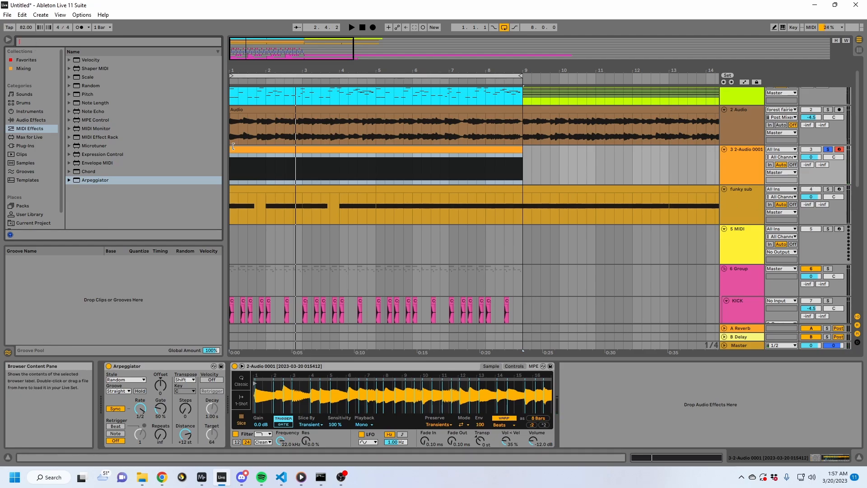
scroll(474, 212, "up", 1)
type("FORMANT")
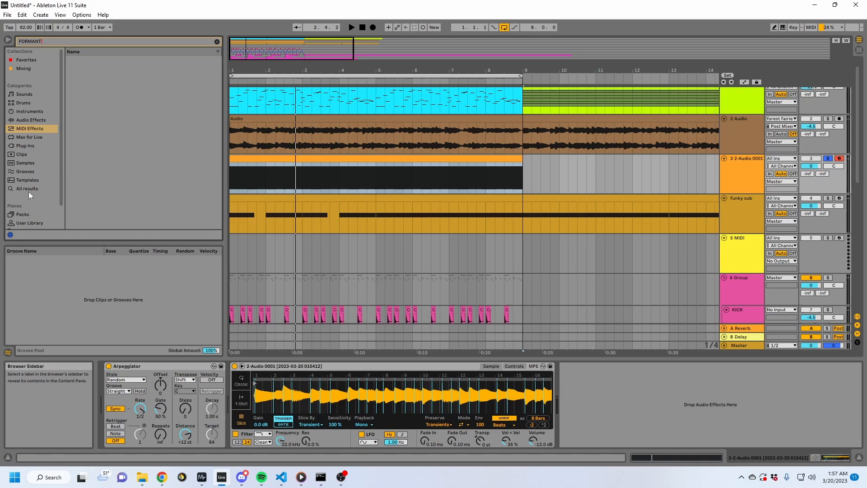
left_click(28, 190)
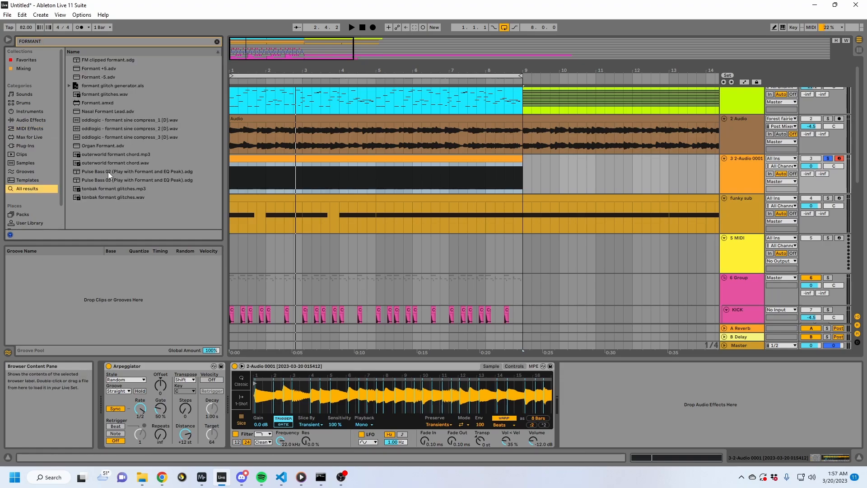
double_click(97, 103)
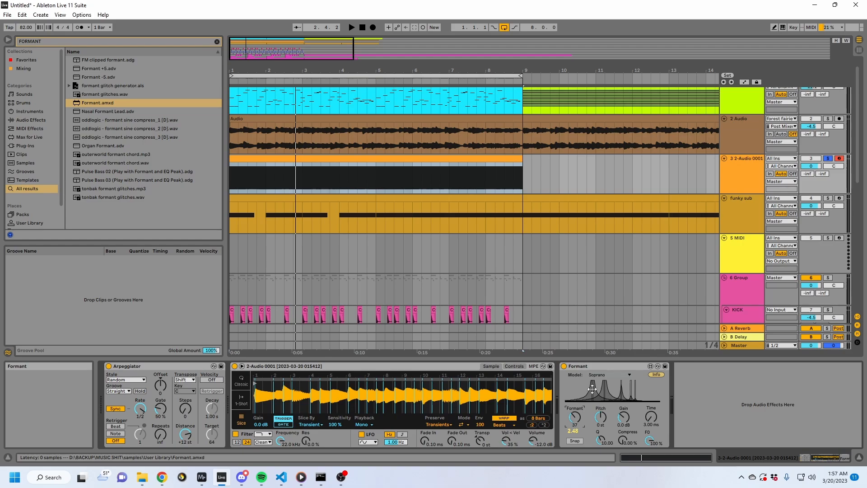
- Try the Spoken(Child) model in the Formant device and raise its formant to 68
left_click(600, 374)
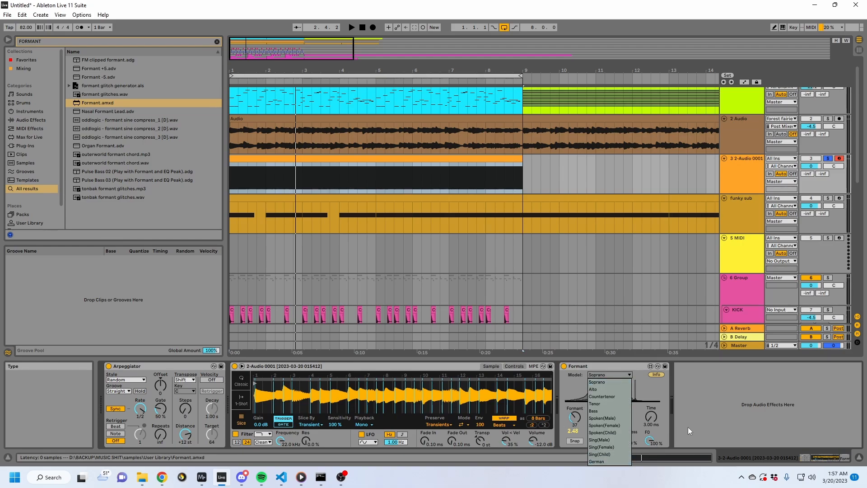
left_click(616, 430)
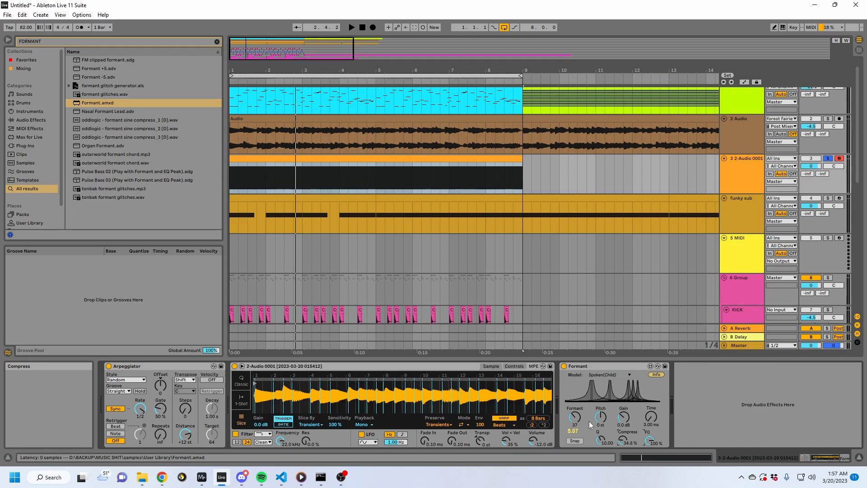
left_click_drag(575, 416, 574, 388)
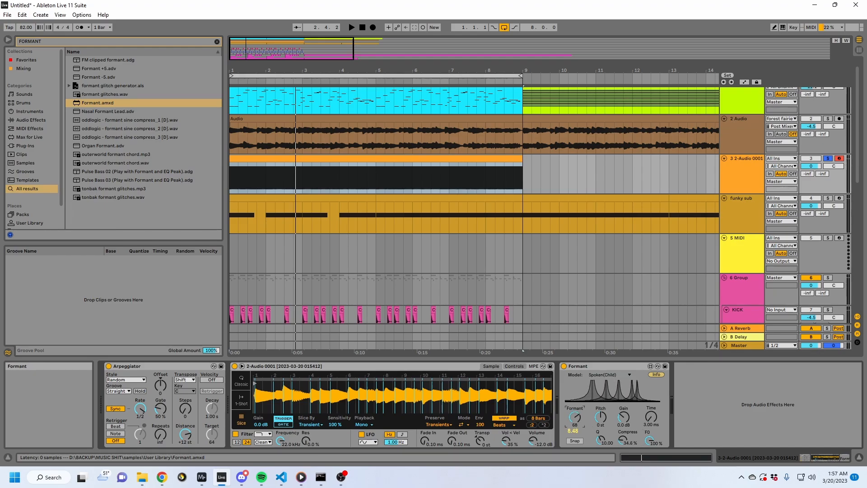
- Set the Formant device to the Bass model with formant 66, pitch +6 st and compress 54.3 %, auditioning the sound
left_click(595, 376)
left_click(603, 410)
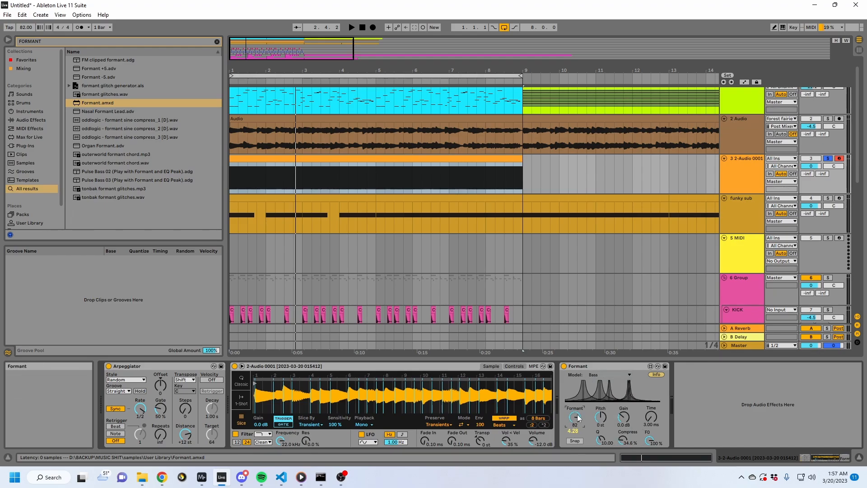
left_click_drag(575, 417, 595, 395)
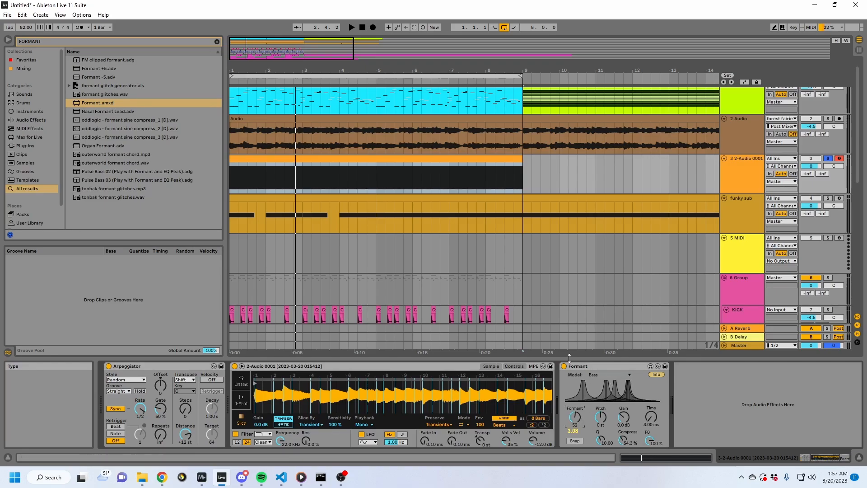
key("space")
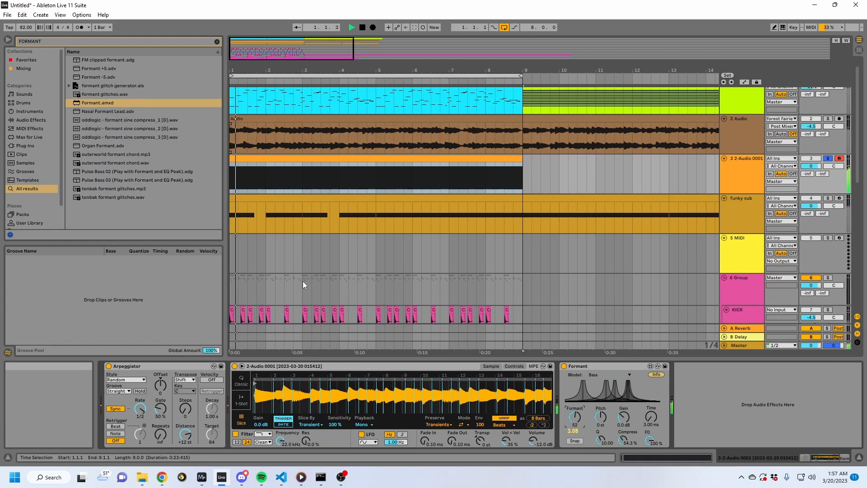
left_click_drag(575, 416, 603, 412)
key("space")
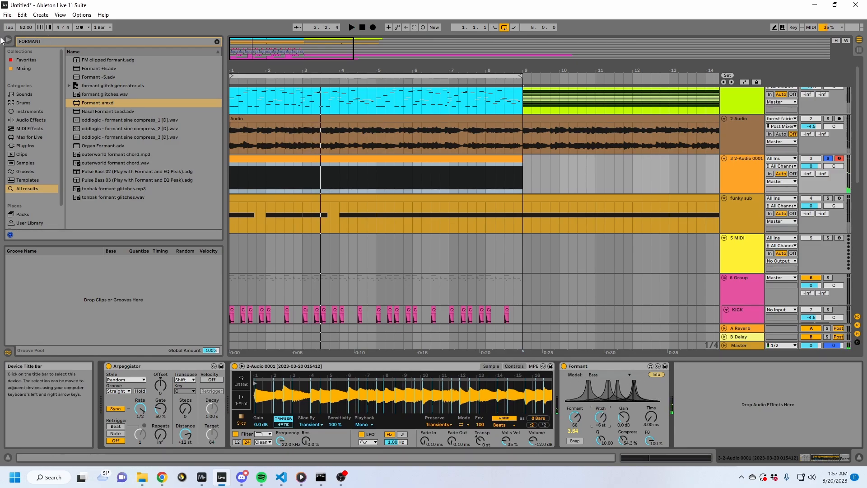
- Search the browser for lfo and add the LFO device after Formant
key("ctrl+f")
type("lfo")
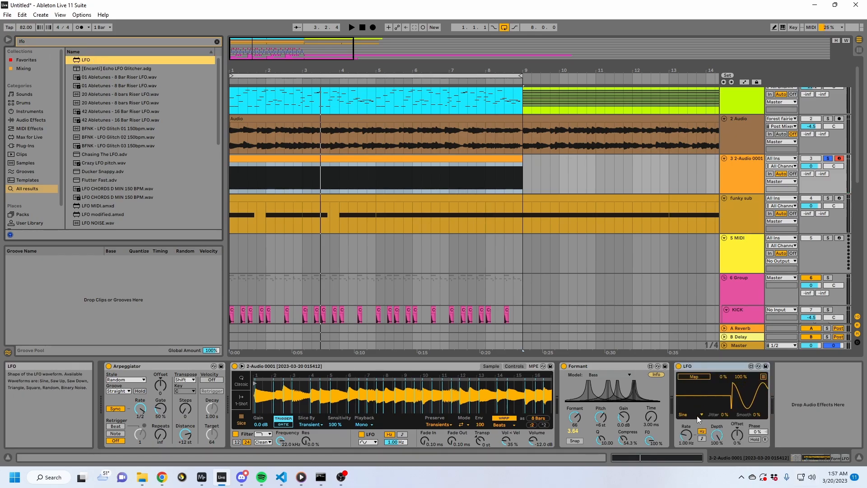
left_click(697, 416)
- Group the LFO into an Audio Effect Rack and show its macro controls with the chain list hidden
left_click(706, 366)
key("ctrl+g")
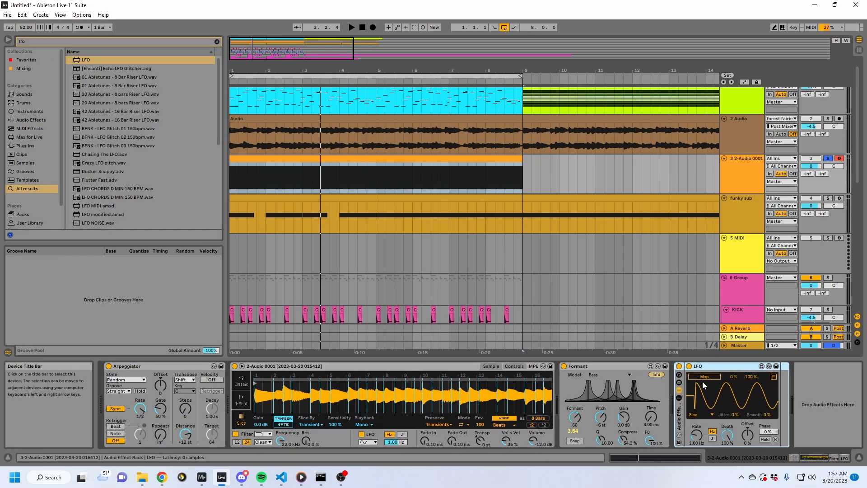
left_click(679, 399)
left_click(679, 376)
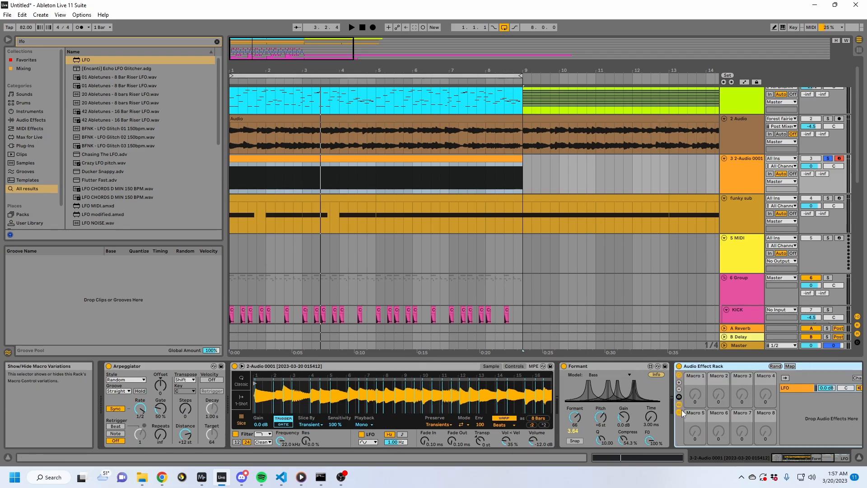
left_click(680, 411)
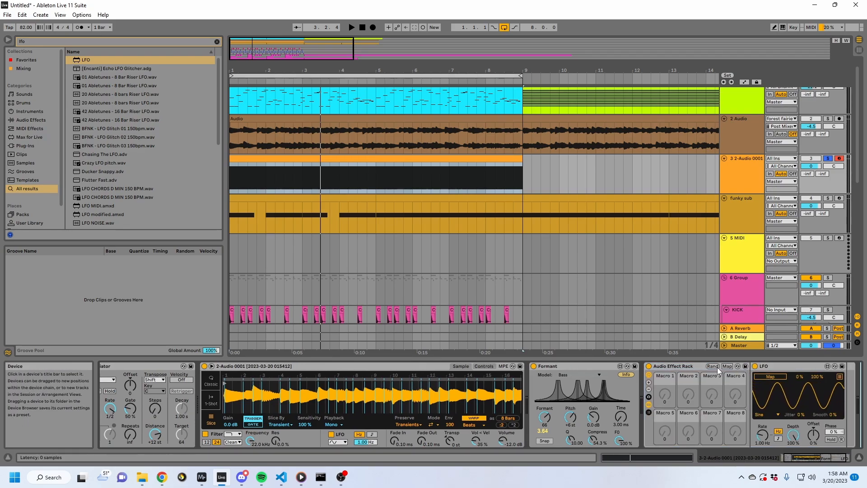
- Map the LFO's Rate, Smooth, Offset and Depth to the rack's first four macros
left_click(727, 367)
left_click(762, 433)
left_click(664, 402)
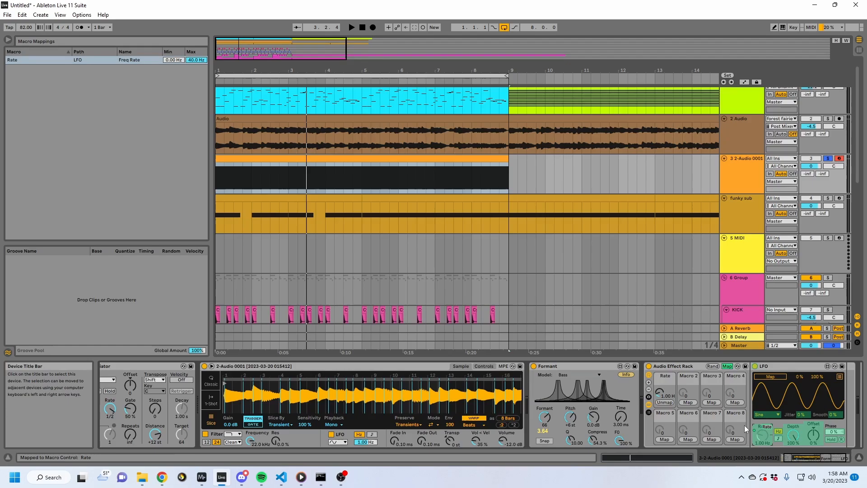
left_click(834, 414)
left_click(688, 402)
left_click(814, 434)
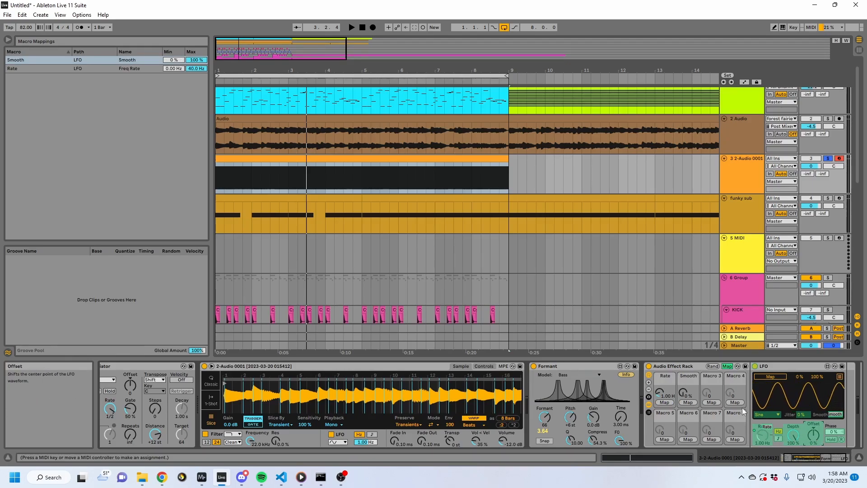
left_click(711, 402)
left_click(793, 435)
left_click(735, 401)
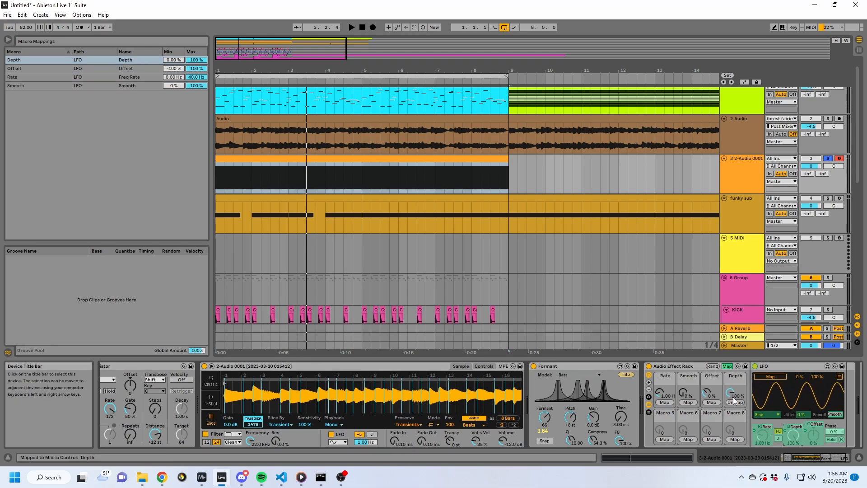
left_click(727, 366)
- Set the LFO's waveform to Random and duplicate it twice inside the rack
left_click(782, 370)
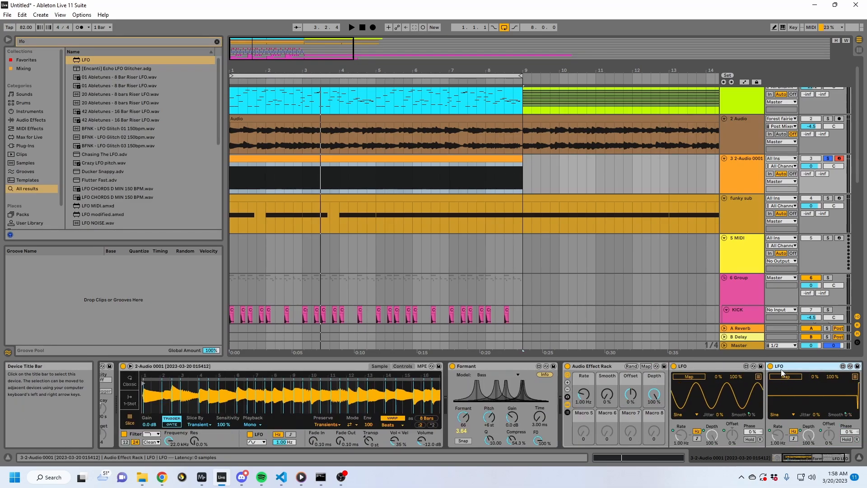
left_click(685, 414)
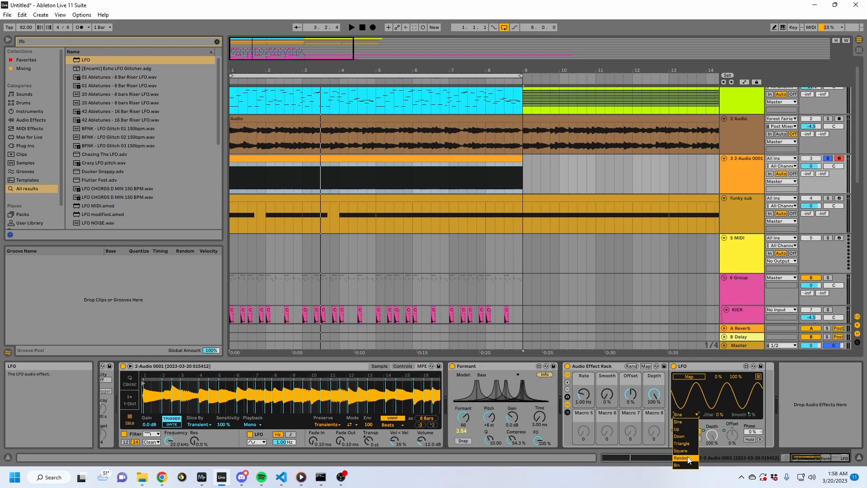
left_click(682, 458)
left_click(696, 371)
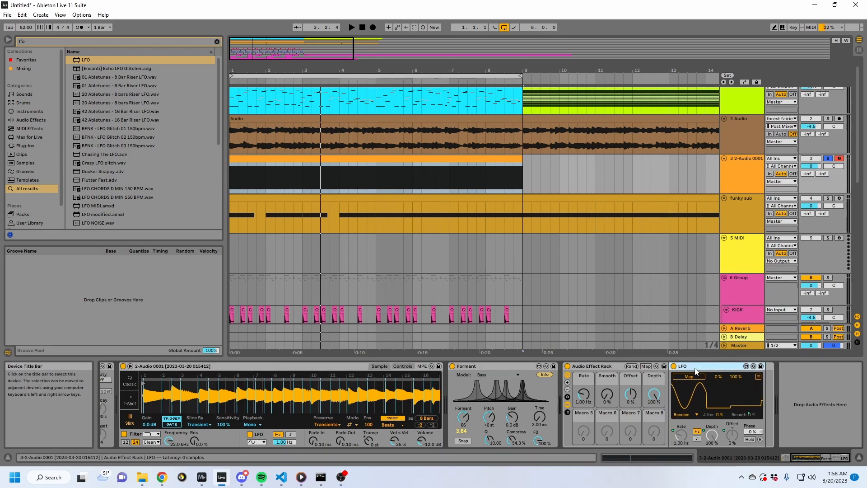
key("ctrl+d")
key("ctrl+d")
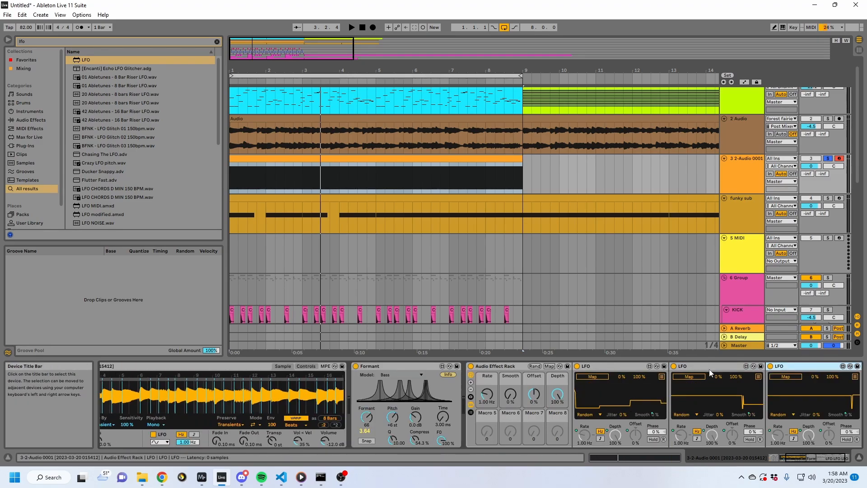
- Map the first LFO to the Formant device's formant control and the second LFO to its pitch
left_click(603, 376)
left_click(368, 420)
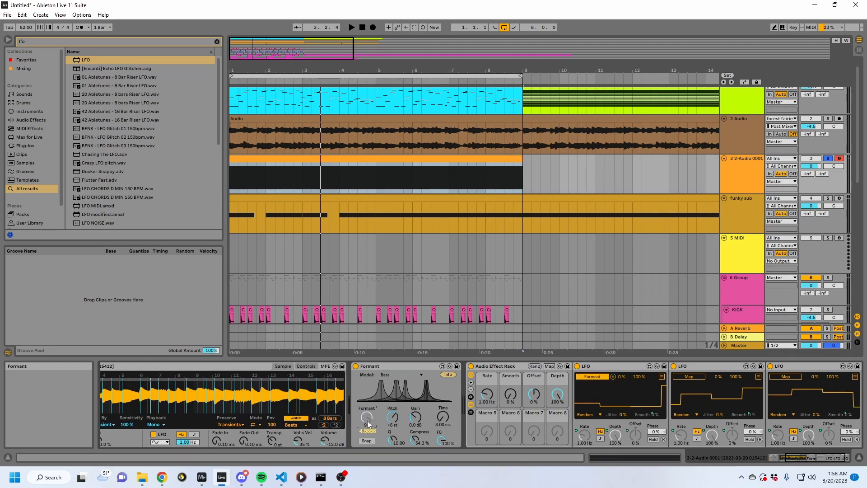
left_click(691, 376)
left_click(392, 416)
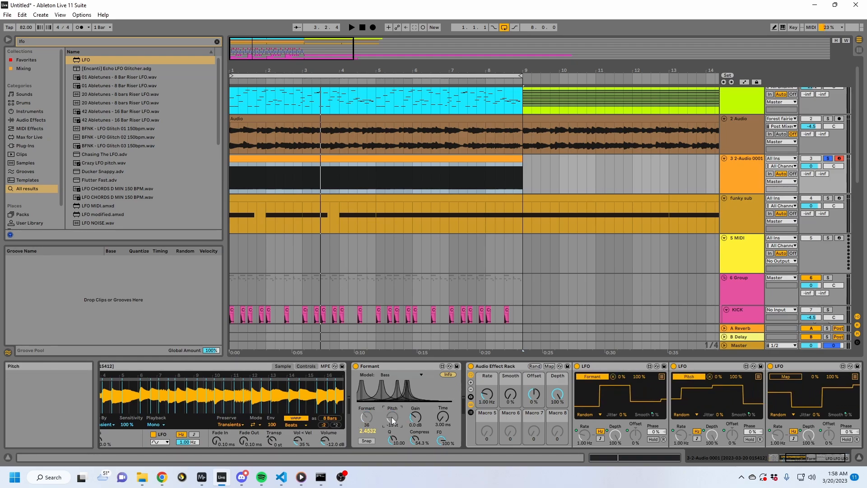
- Set the rack's Rate macro to 7.56 Hz and Smooth macro to 49 % while auditioning the modulated slices
key("space")
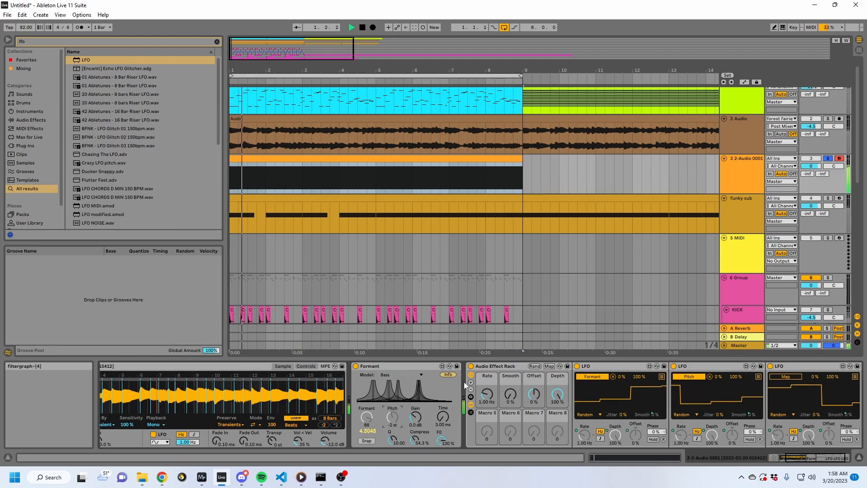
left_click_drag(487, 394, 487, 366)
key("space")
key("space")
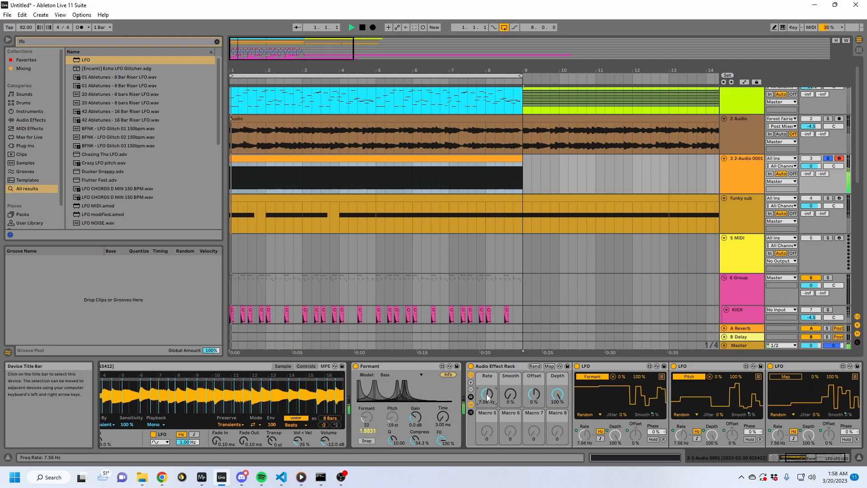
left_click_drag(510, 394, 510, 352)
key("space")
key("space")
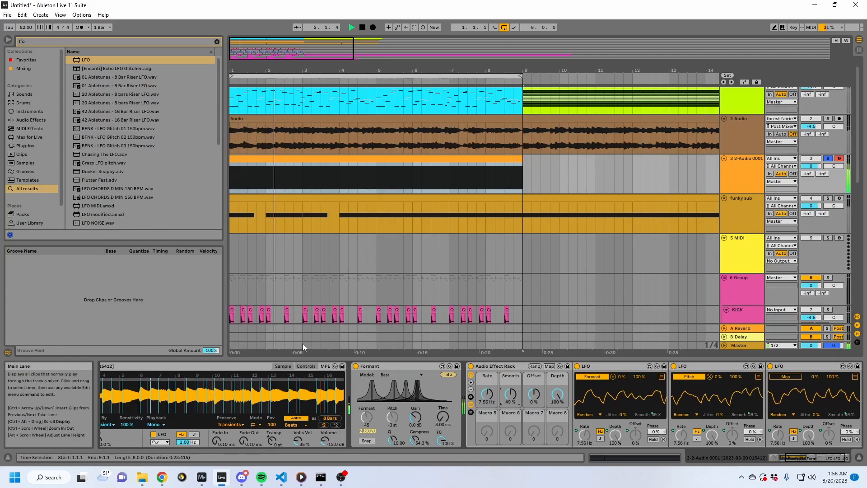
- Examine the slice markers in the Simpler's sample waveform up close
left_click(221, 366)
key("Left")
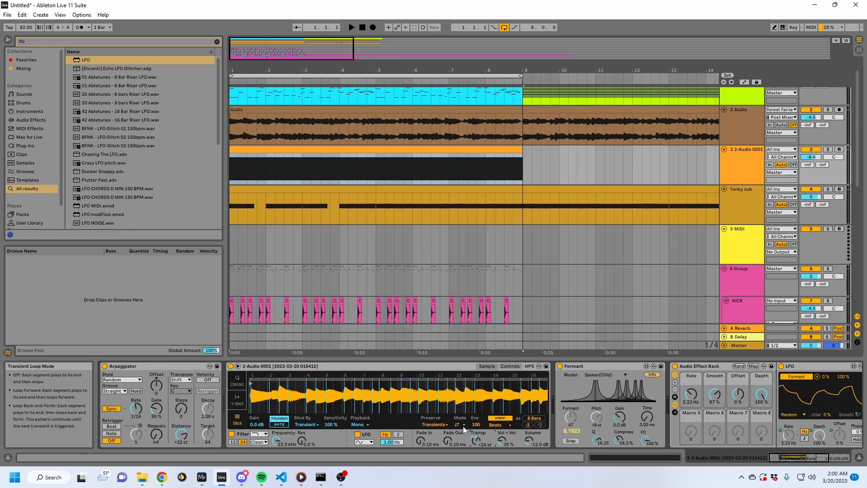
left_click_drag(407, 383, 416, 384)
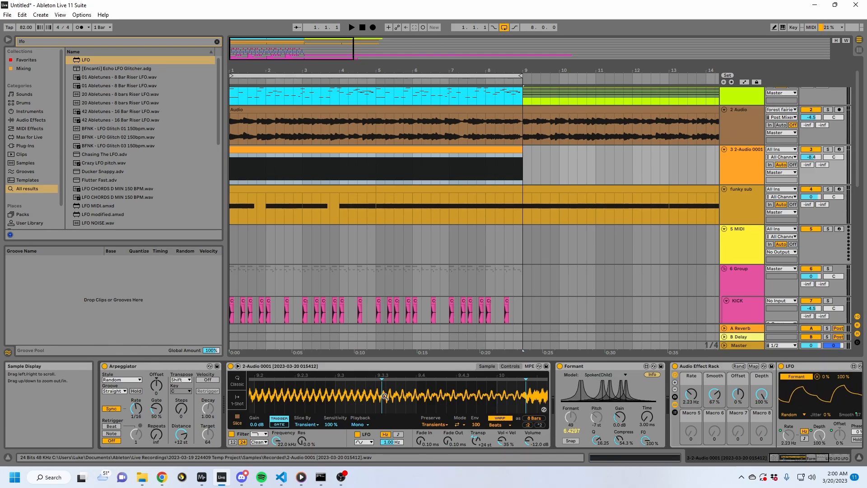
left_click_drag(337, 395, 337, 325)
- Insert a new audio track directly below the Simpler track
left_click(289, 151)
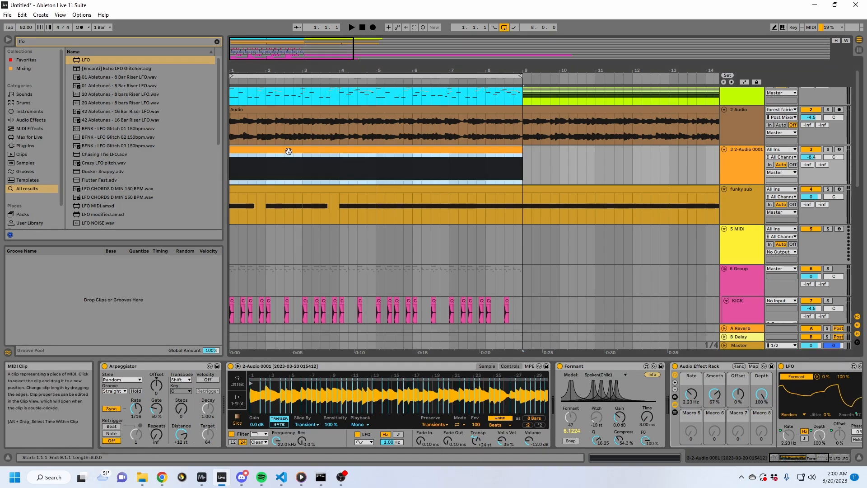
left_click(743, 172)
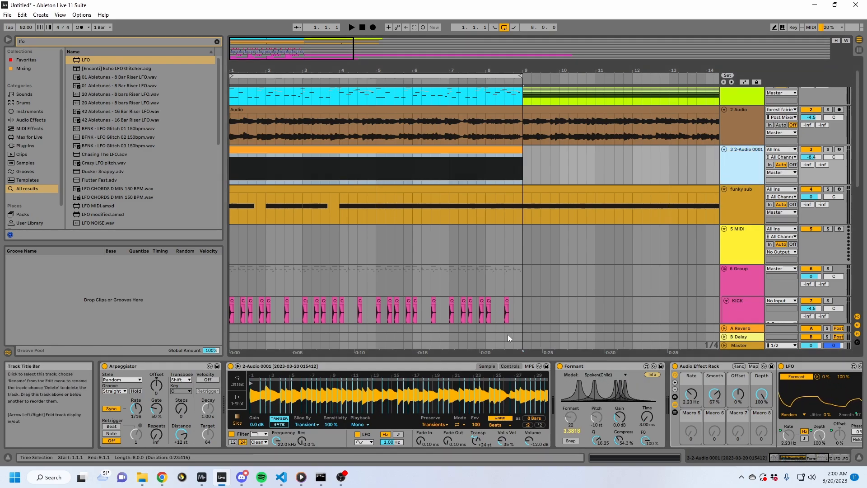
scroll(716, 205, "up", 1)
left_click(338, 173)
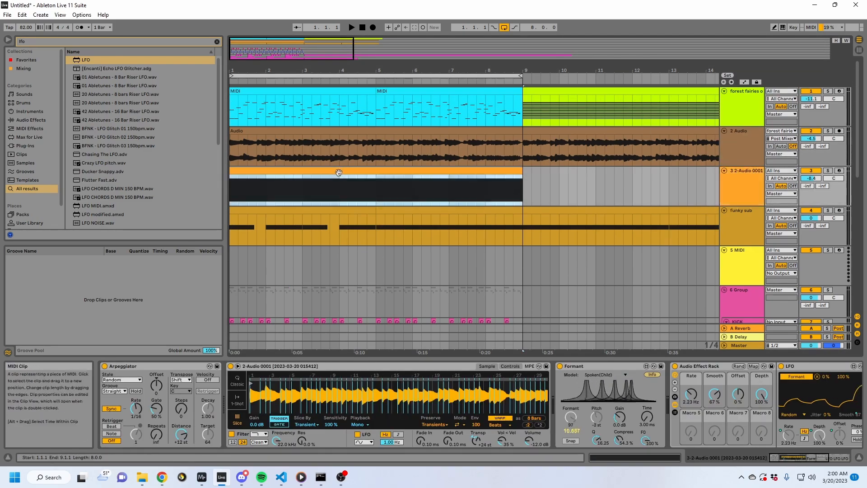
left_click(743, 185)
key("ctrl+t")
- Set the new audio track's input to the 3-2-Audio 0001 track and arm it for recording
left_click(772, 210)
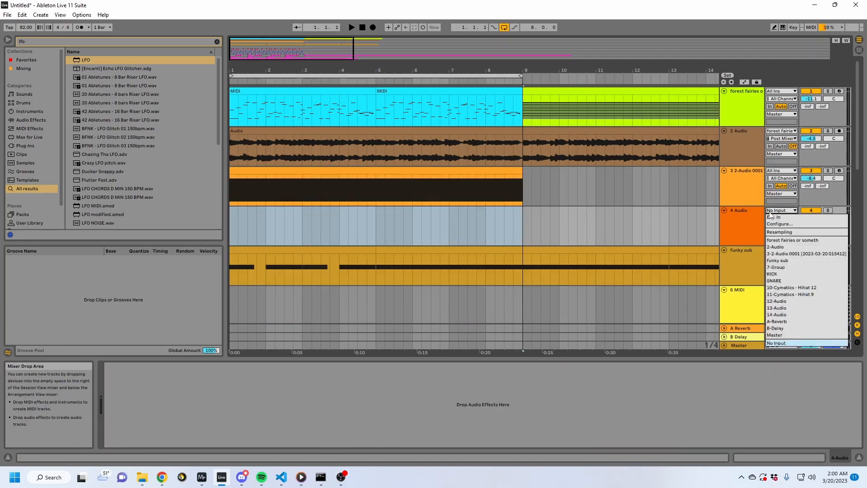
left_click(770, 215)
left_click(839, 211)
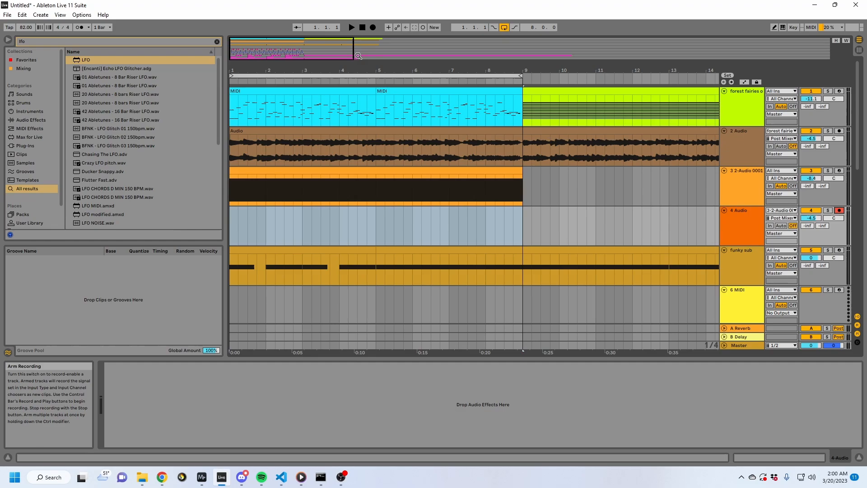
- Record about four bars of the modulated Simpler slices onto the 4 Audio track
left_click(372, 27)
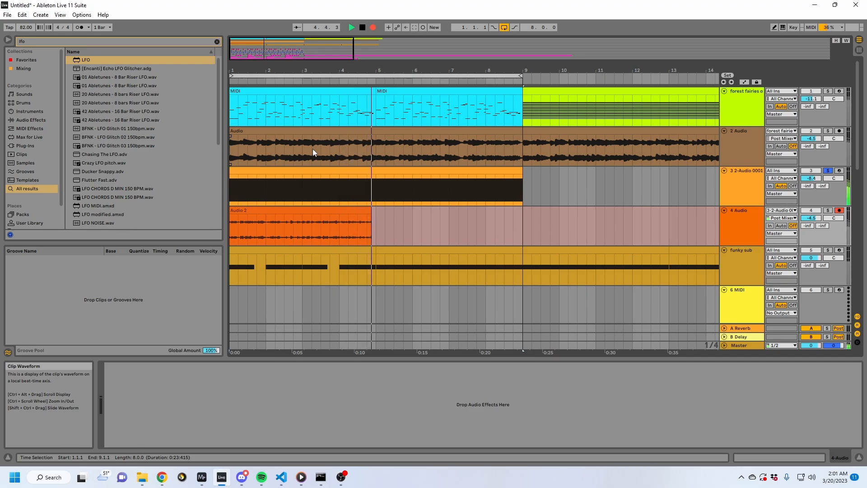
key("space")
left_click(375, 210)
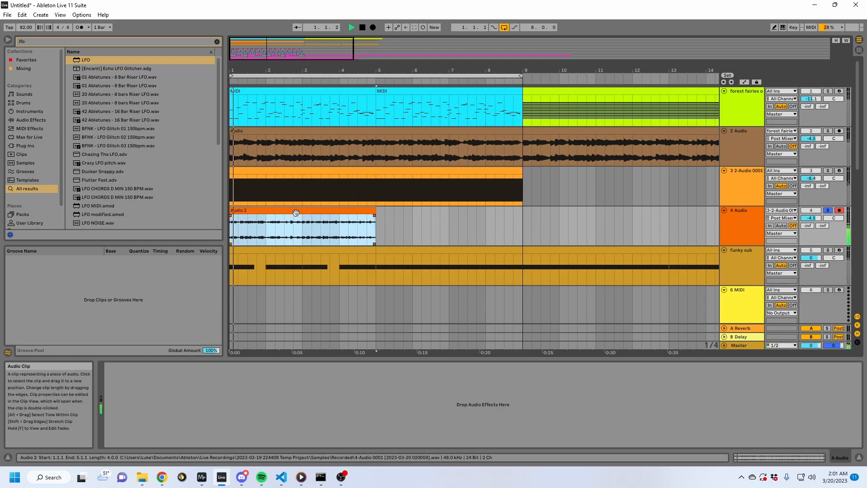
- Double the recorded clip's original tempo to 328 BPM, set its warp mode to Re-Pitch, and audition it
double_click(239, 228)
left_click(138, 376)
left_click(139, 375)
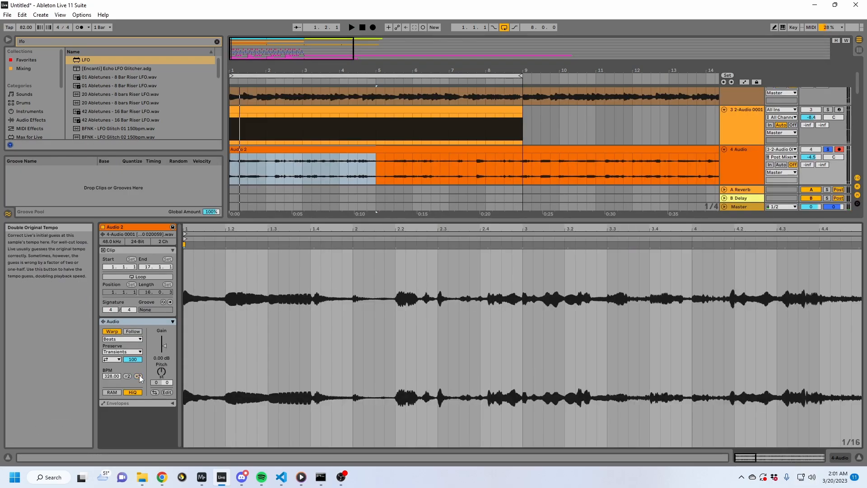
left_click(122, 338)
left_click(121, 367)
key("space")
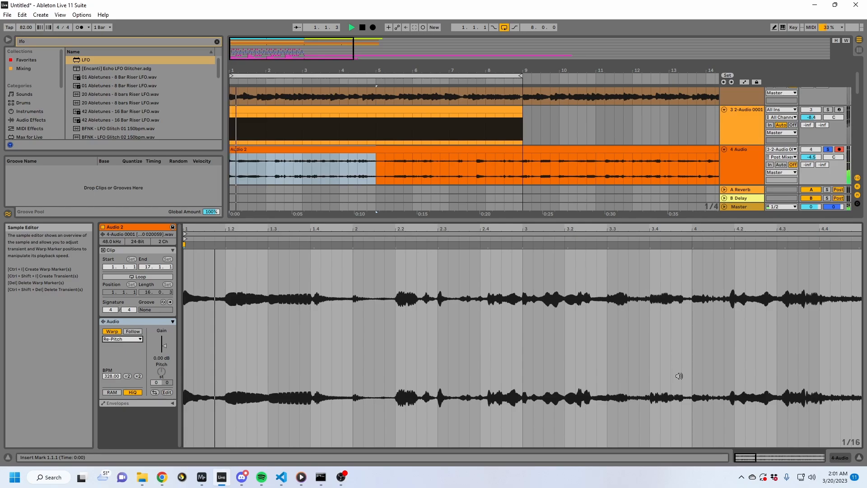
- Add the Flatline Multiband Dynamics preset to the 4 Audio track and set its master output to 2.00 dB
left_click(840, 457)
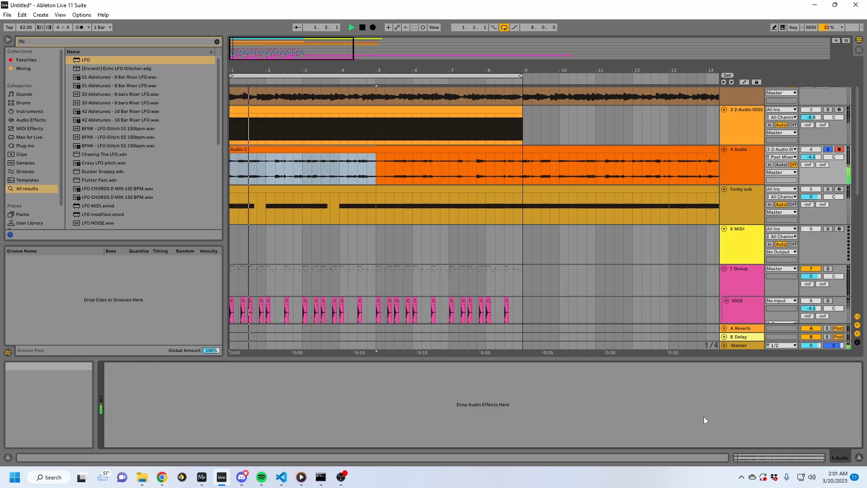
left_click(33, 121)
left_click(217, 41)
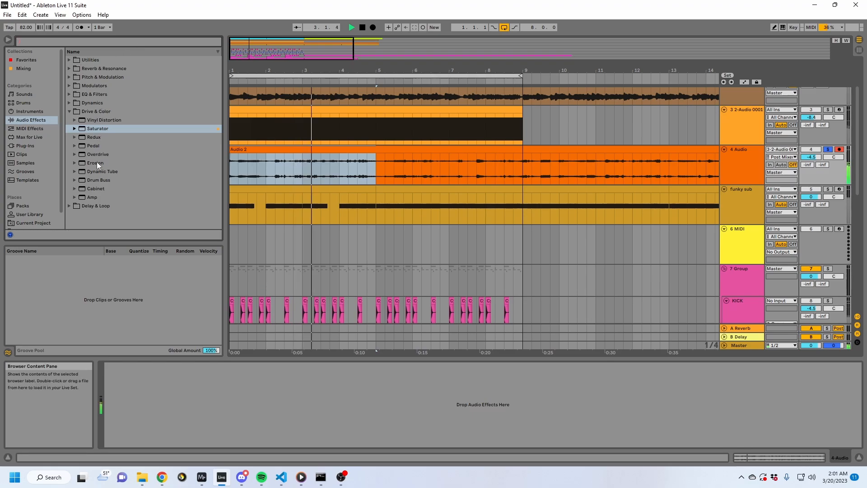
left_click(65, 42)
type("flatline")
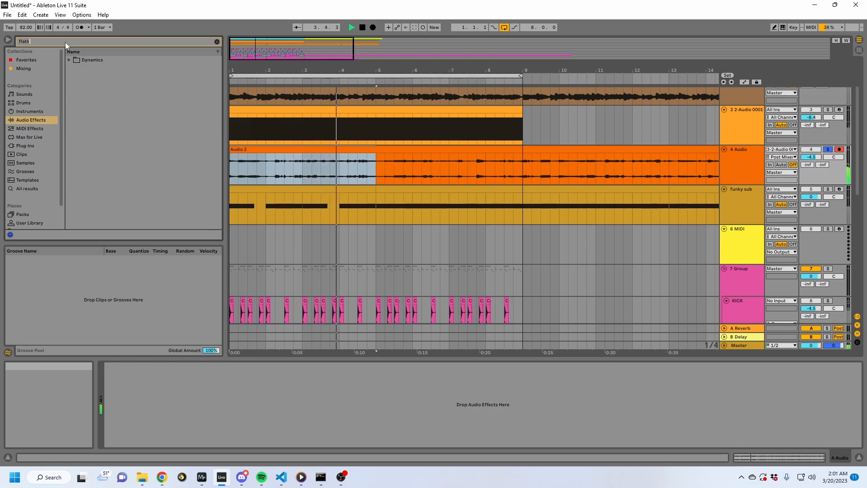
left_click(71, 58)
left_click(80, 68)
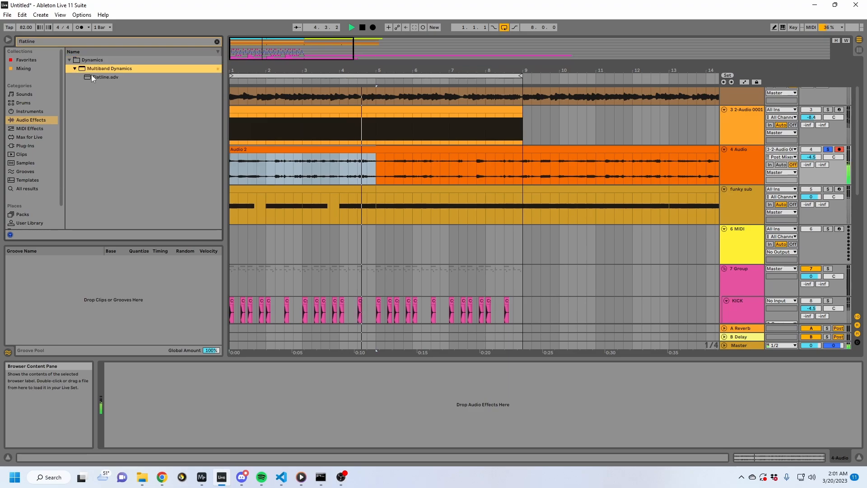
double_click(92, 76)
left_click_drag(310, 385, 310, 380)
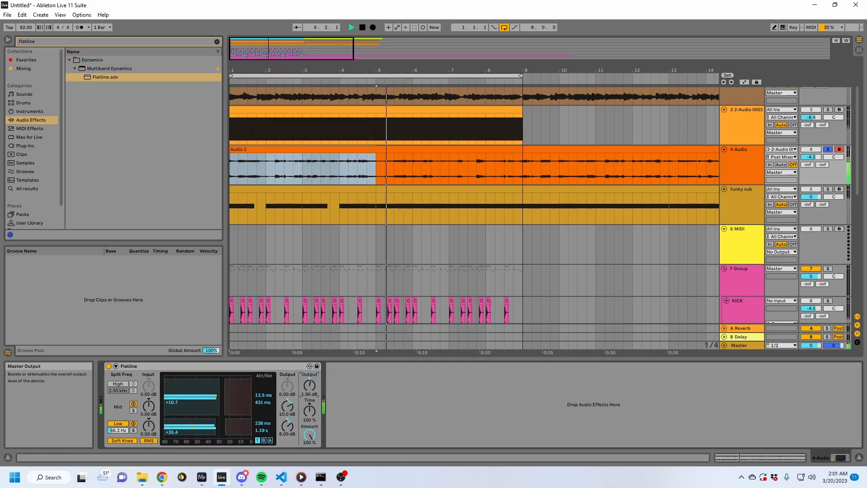
- Extend the arrangement loop to 16 bars so it spans the whole Audio 2 clip
left_click(459, 164)
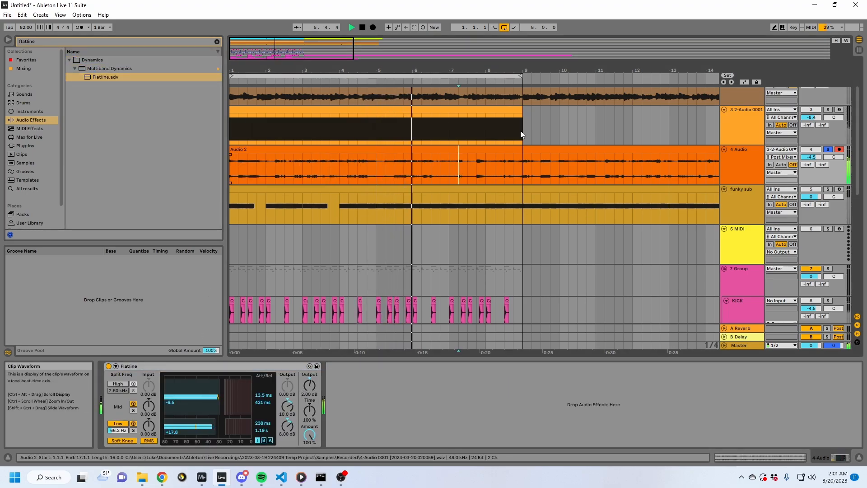
left_click_drag(460, 71, 459, 57)
left_click_drag(402, 76, 579, 89)
left_click(409, 143)
left_click(403, 149)
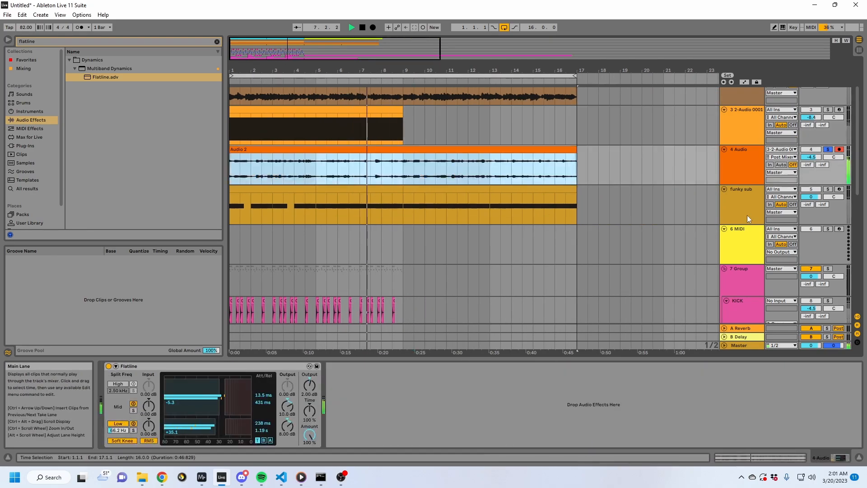
- Insert a MIDI track below the 4 Audio track and load the Audio 2 clip into it as a Simpler in Slice mode
left_click(734, 168)
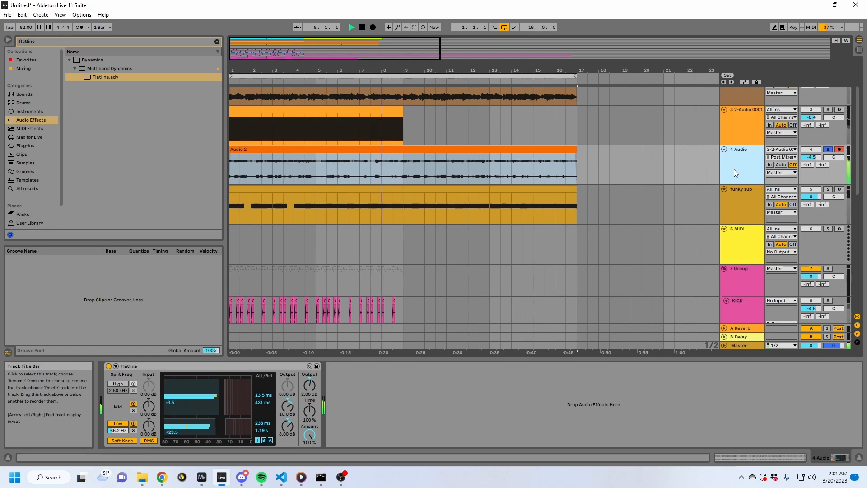
key("ctrl+shift+t")
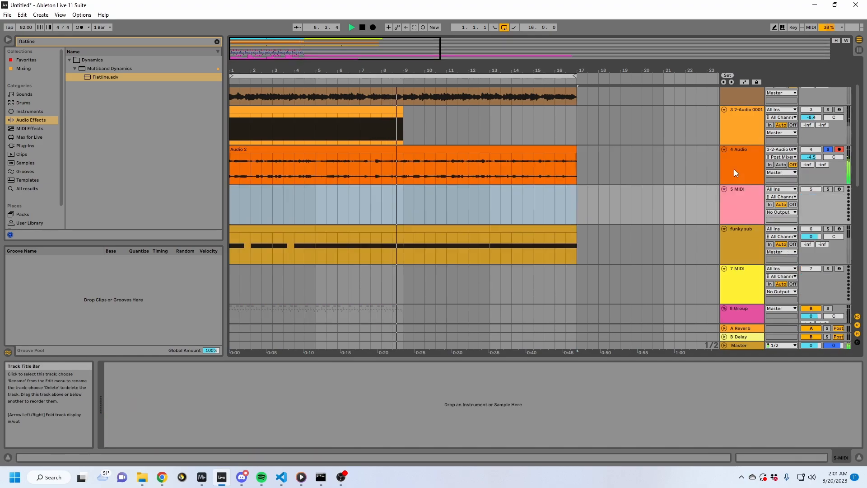
left_click(427, 149)
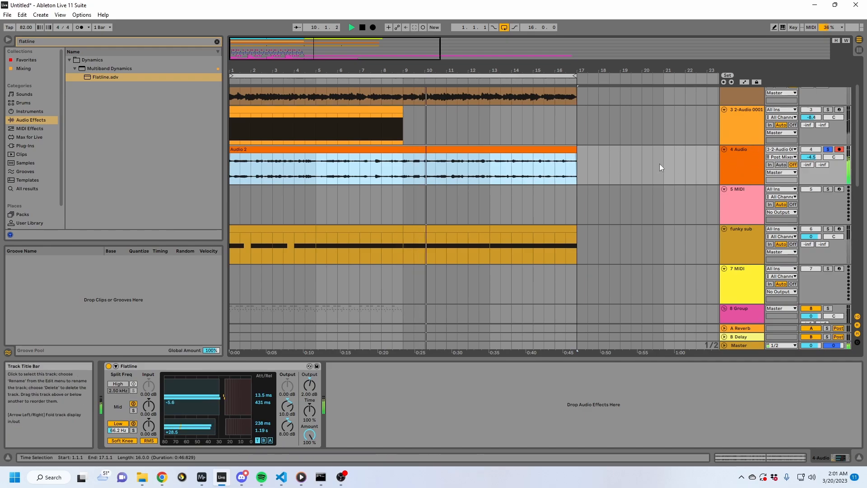
left_click(738, 192)
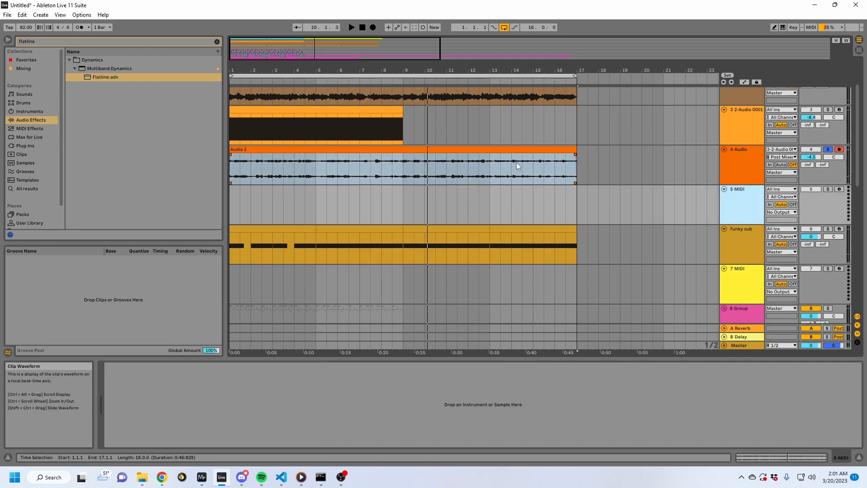
left_click_drag(482, 150, 465, 397)
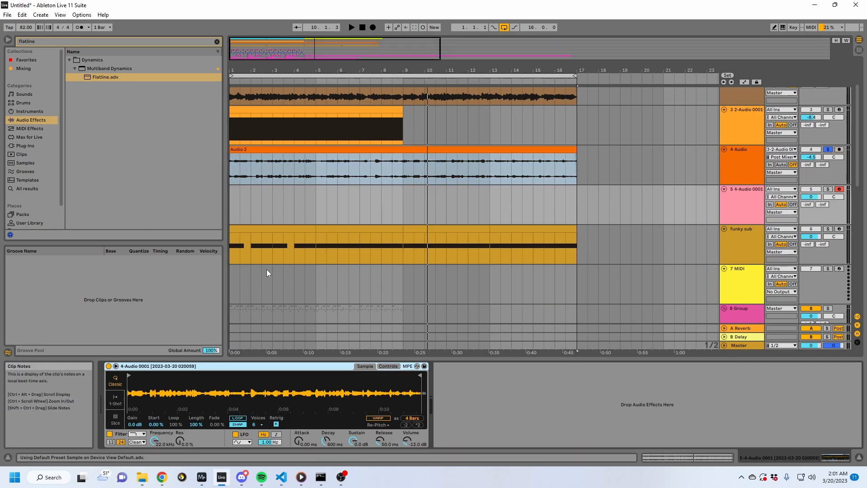
left_click(115, 418)
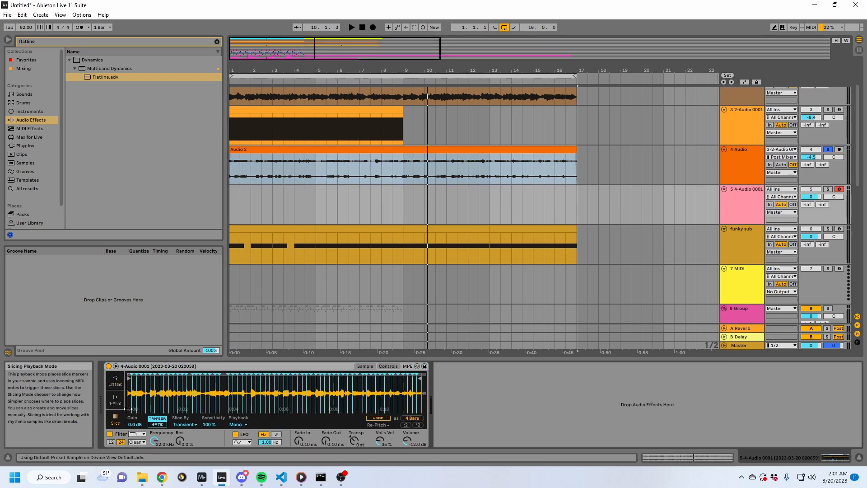
- Create an empty four-bar MIDI clip at the start of the new Simpler track
left_click(403, 207)
left_click_drag(404, 206, 215, 212)
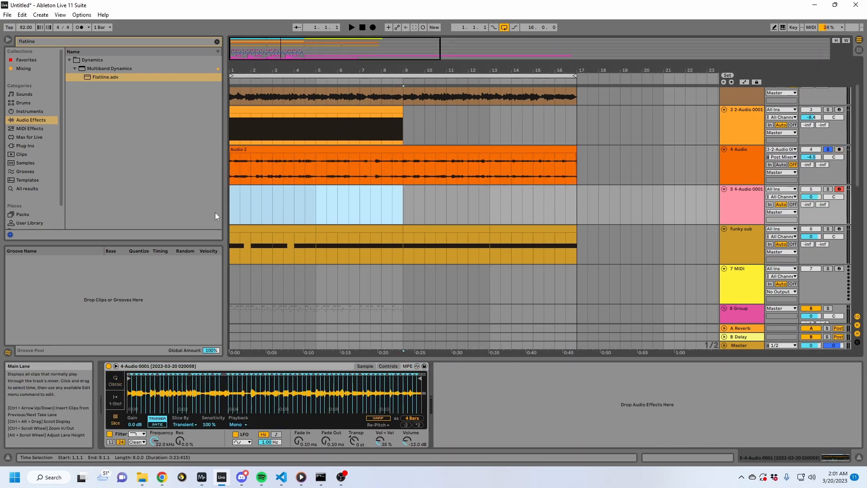
left_click_drag(322, 201, 160, 210)
key("ctrl+shift+m")
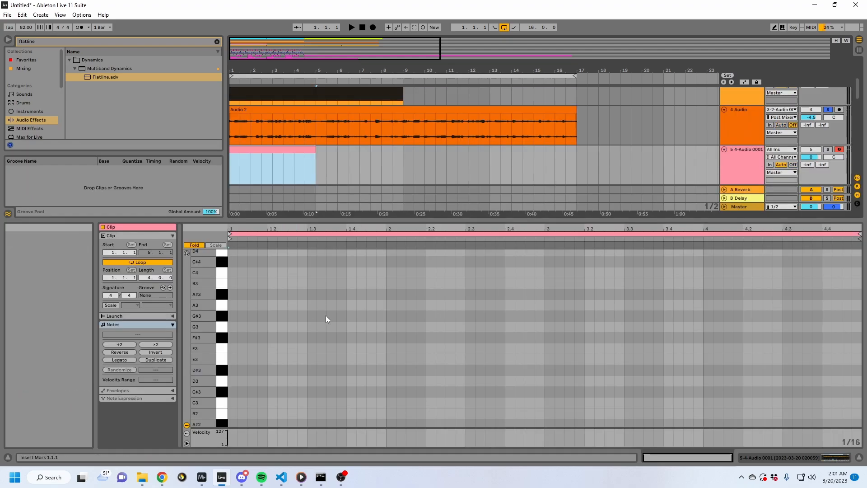
- Solo the new Simpler track and draw the opening sixteenth notes C3, D#3, F3 and C3 in its clip
key("b")
left_click(232, 402)
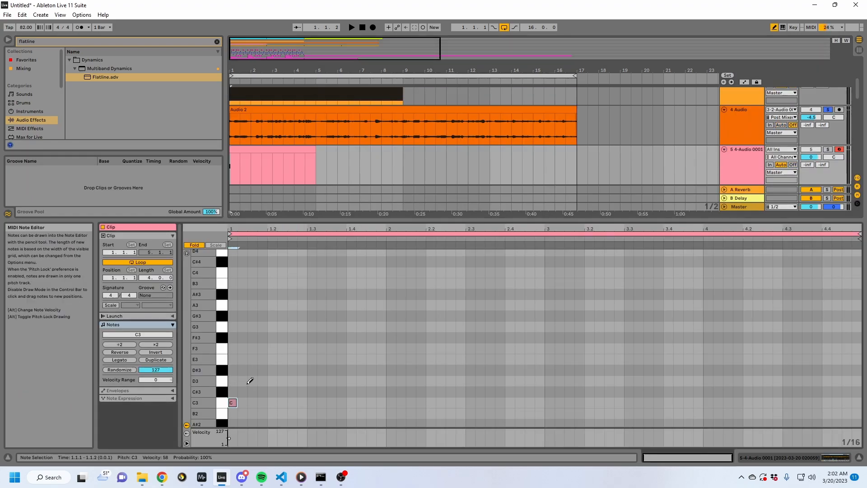
left_click(827, 149)
key("space")
key("space")
key("space")
left_click(246, 370)
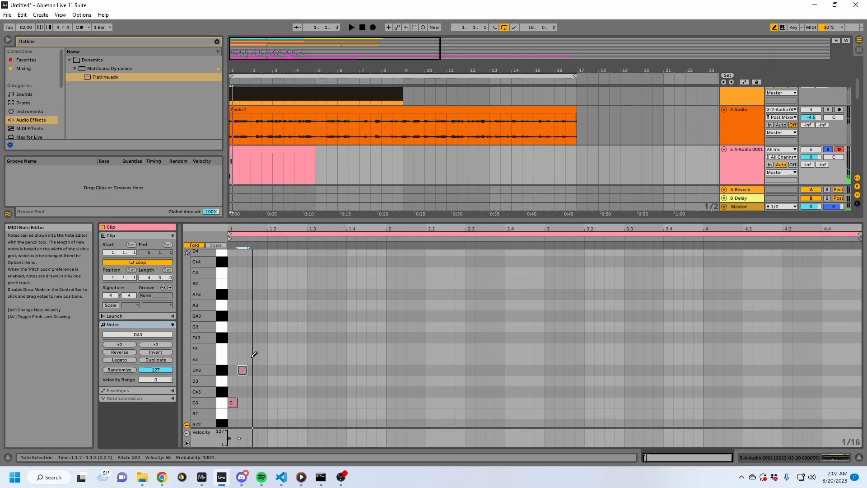
left_click(252, 348)
left_click(272, 403)
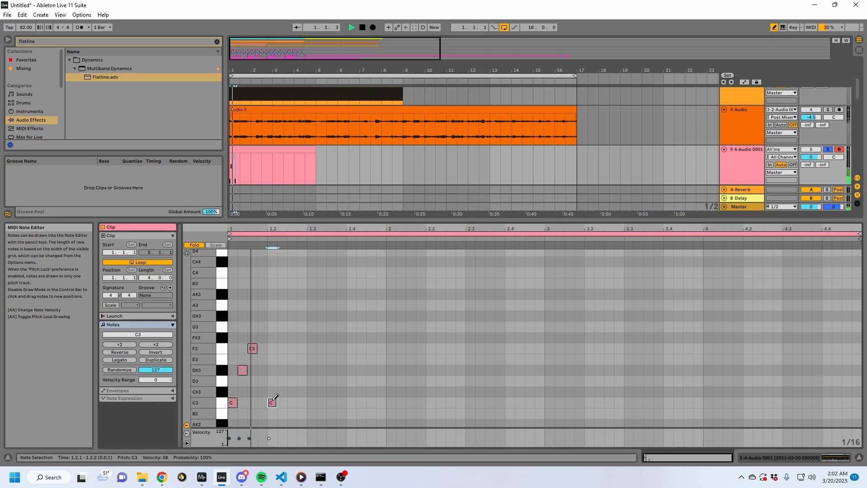
- Continue the bar 1 pattern with B2, F#2 and D#2 notes, followed by two E2 and two F2 notes
left_click(292, 413)
scroll(299, 409, "down", 3)
left_click(303, 413)
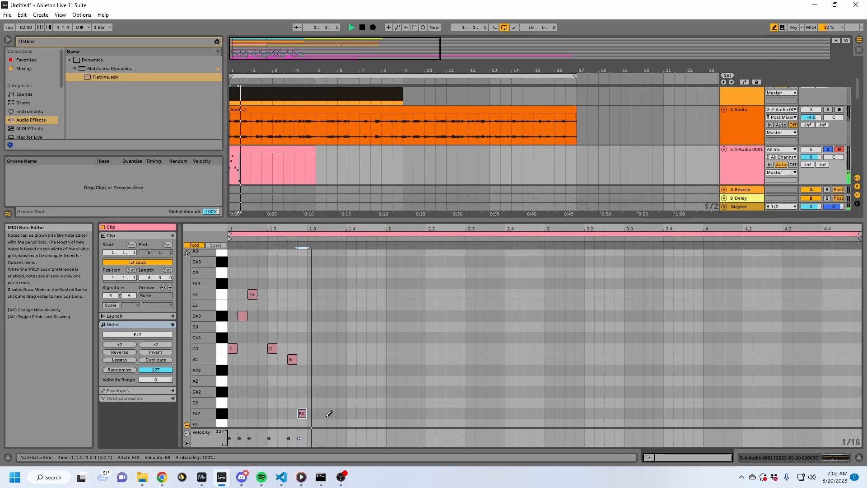
key("space")
scroll(317, 419, "down", 2)
left_click(312, 409)
key("space")
left_click_drag(321, 399, 352, 388)
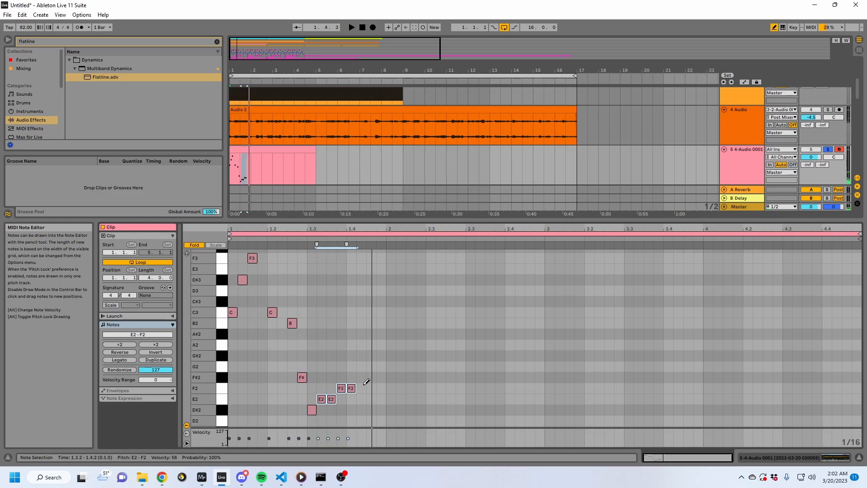
- Complete bar 1 with F2, D2 and D#2 notes, and lower the F2 note at beat 1.4 to B1
left_click_drag(361, 388, 381, 388)
left_click(380, 410)
left_click(370, 421)
left_click(371, 388)
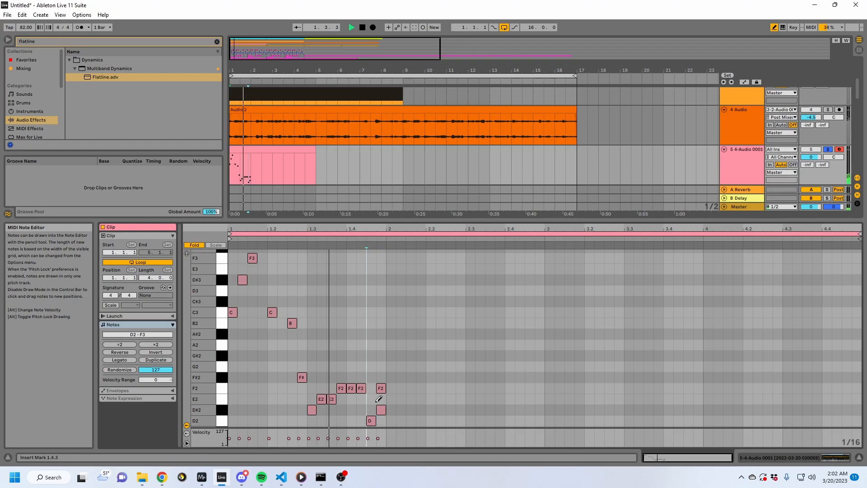
scroll(387, 405, "down", 2)
left_click(380, 361)
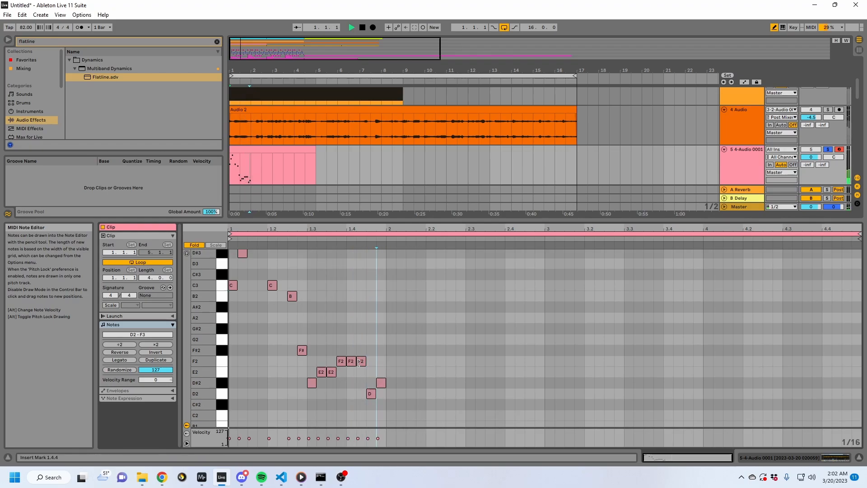
left_click_drag(351, 361, 351, 423)
- Start bar 2 of the pattern with sixteenth notes G#2, three B2, C#3 and B2
left_click(400, 296)
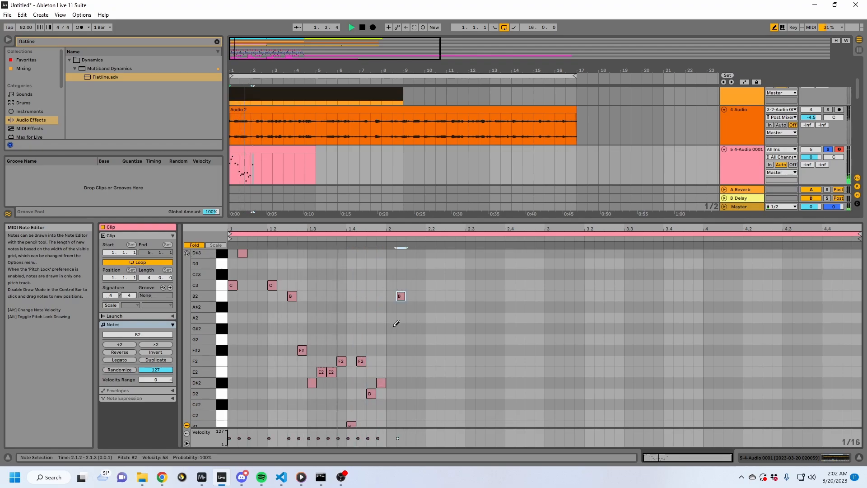
left_click(391, 328)
left_click(411, 339)
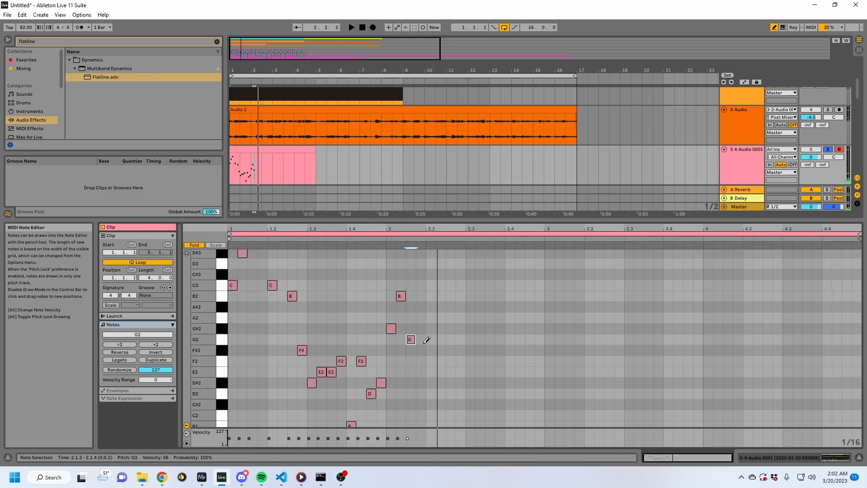
left_click_drag(411, 339, 412, 295)
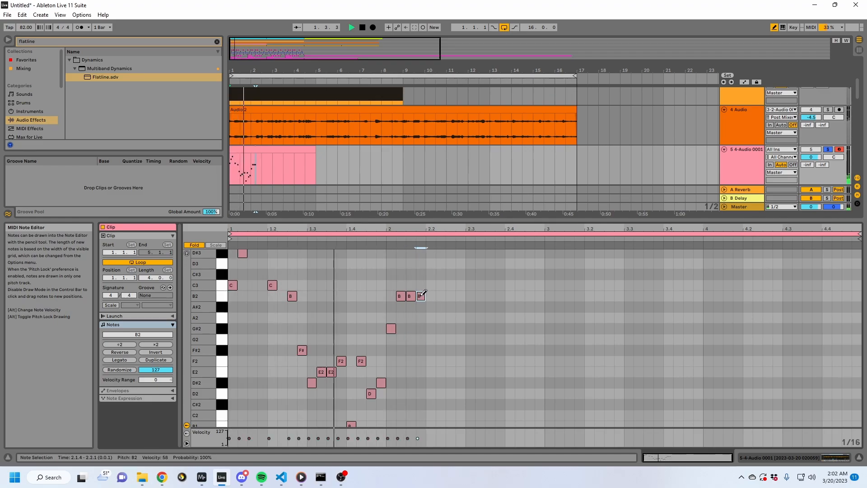
left_click(441, 296)
left_click(431, 275)
- Layer F#3, G#3 and C3 notes over the bar 2 pattern, and add a C3 note just after beat 1.4
scroll(450, 277, "up", 2)
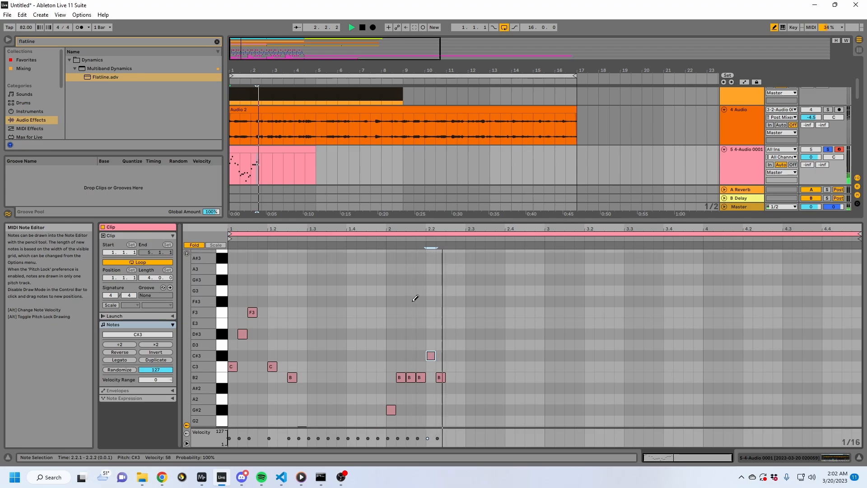
left_click(413, 301)
left_click_drag(413, 376, 413, 366)
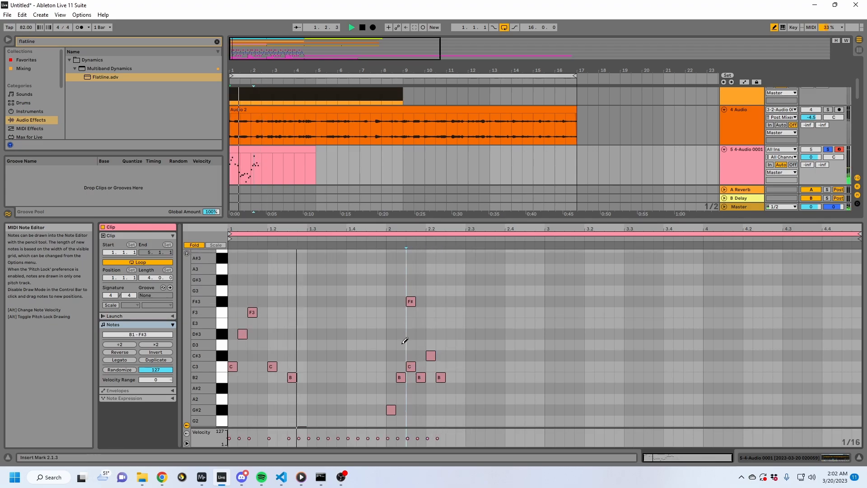
left_click(361, 366)
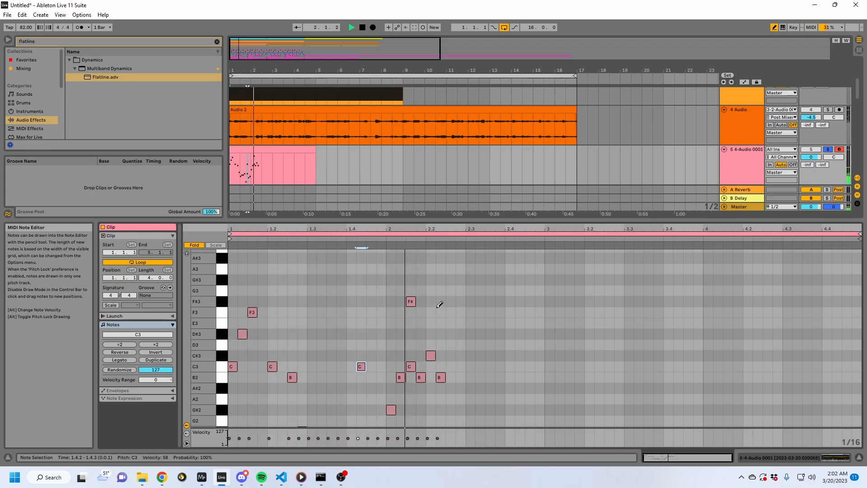
left_click(460, 367)
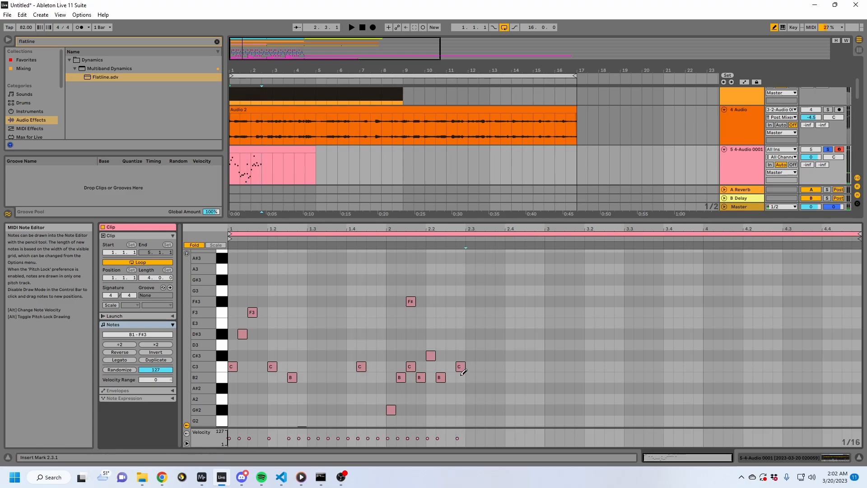
left_click(450, 366)
left_click(440, 301)
left_click(451, 279)
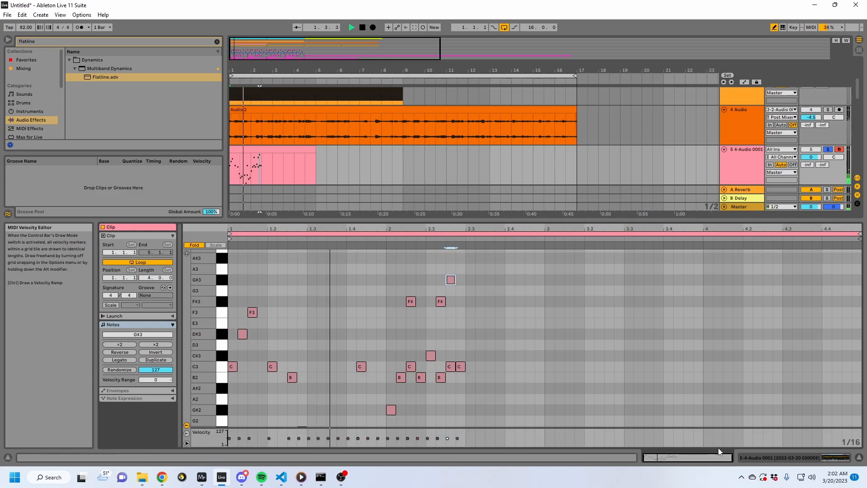
- Enable Warp for the sliced 4-Audio 0001 sample in Re-Pitch mode and add the Flatline preset after Simpler
left_click(764, 457)
key("space")
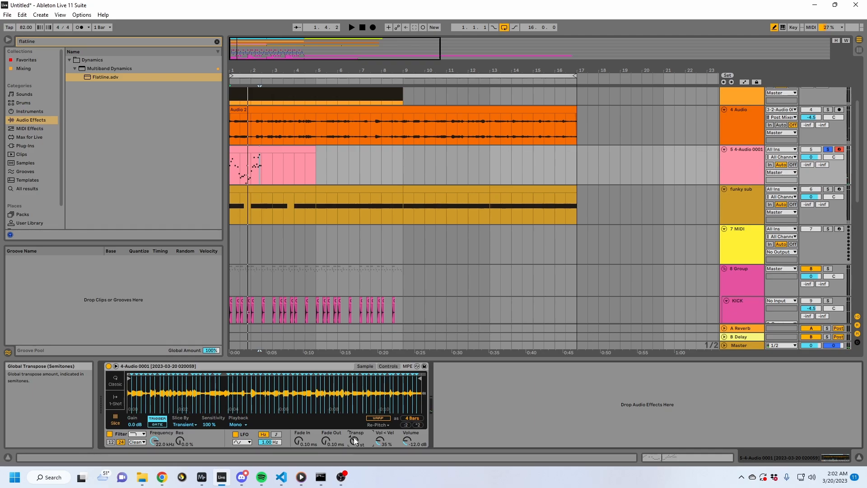
left_click(377, 418)
key("space")
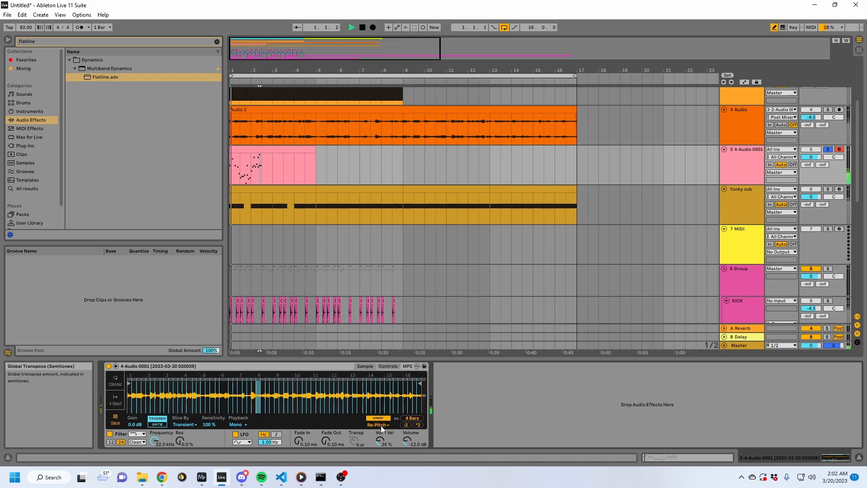
left_click(378, 425)
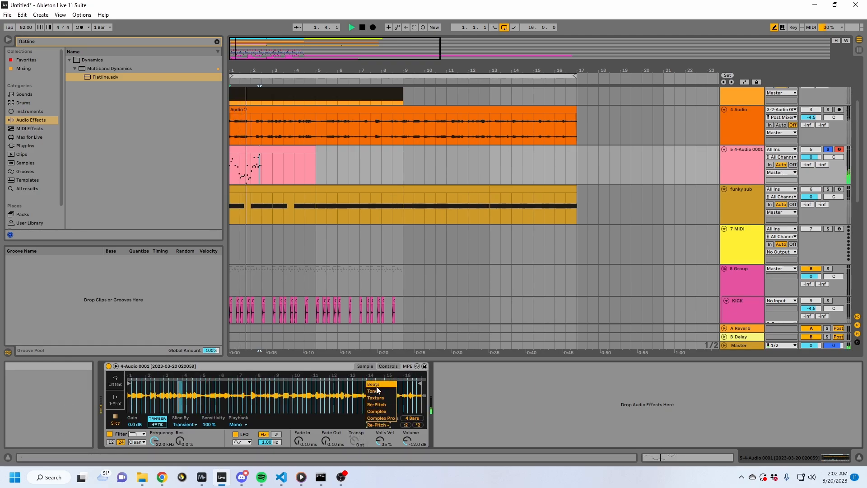
left_click(497, 404)
left_click_drag(105, 77, 501, 399)
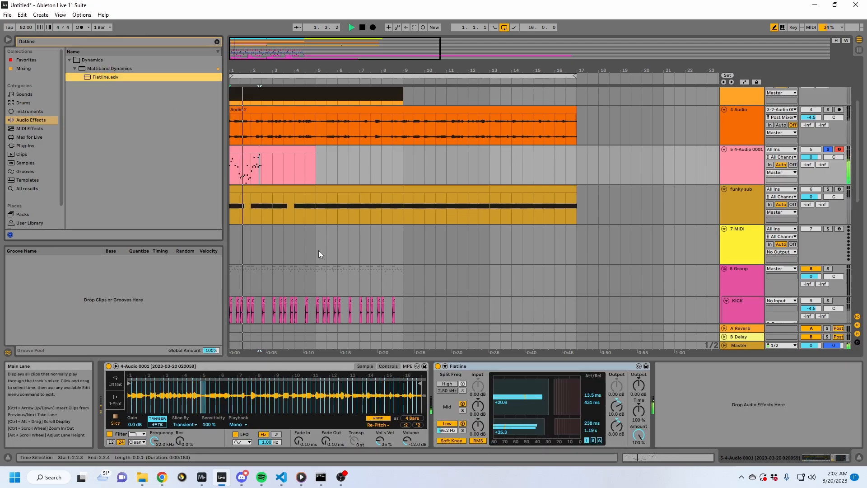
- Thin out the pattern by deleting the second F2 note, both E2 notes, and the B2, C#3, C3 and F#3 notes around beat 2.2
left_click_drag(248, 71, 247, 120)
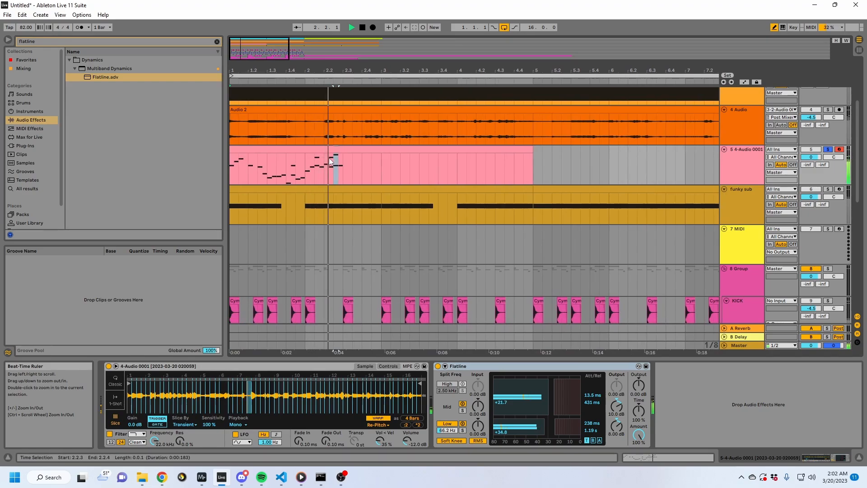
key("space")
left_click(647, 456)
key("space")
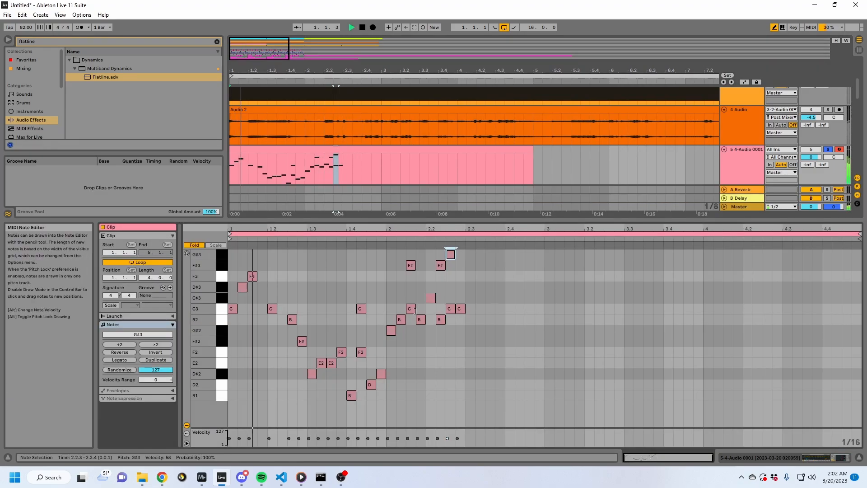
left_click(360, 351)
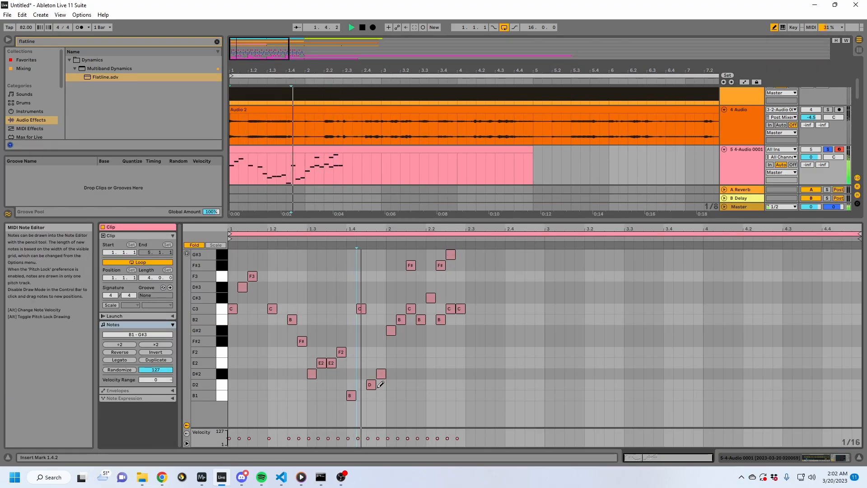
key("b")
left_click_drag(330, 375, 324, 363)
key("Delete")
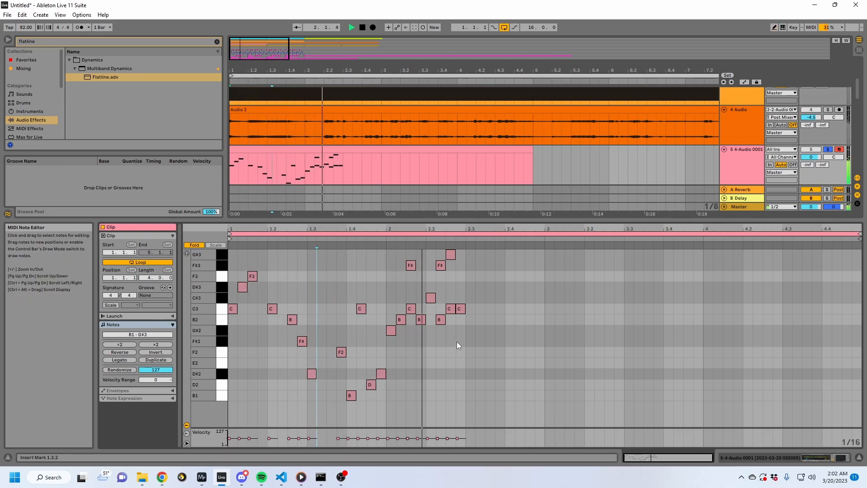
left_click_drag(433, 334, 411, 257)
key("Delete")
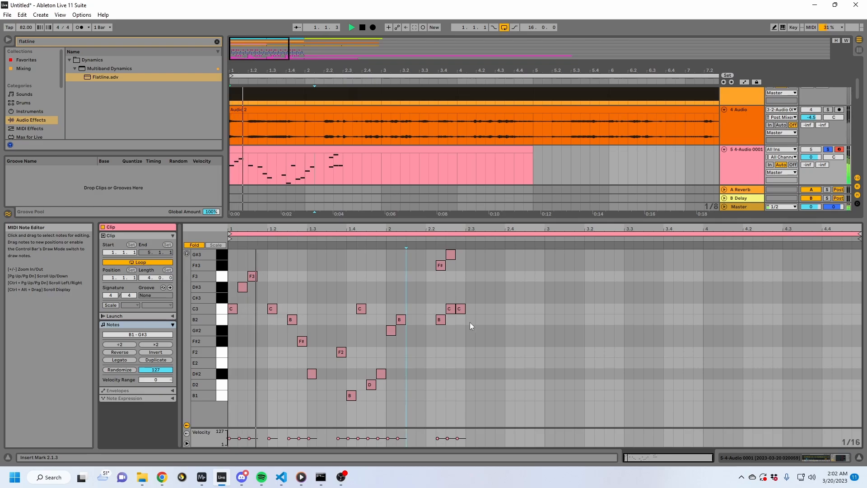
- Unsolo the 4-Audio 0001 track and play its pattern together with the other tracks
left_click(460, 309)
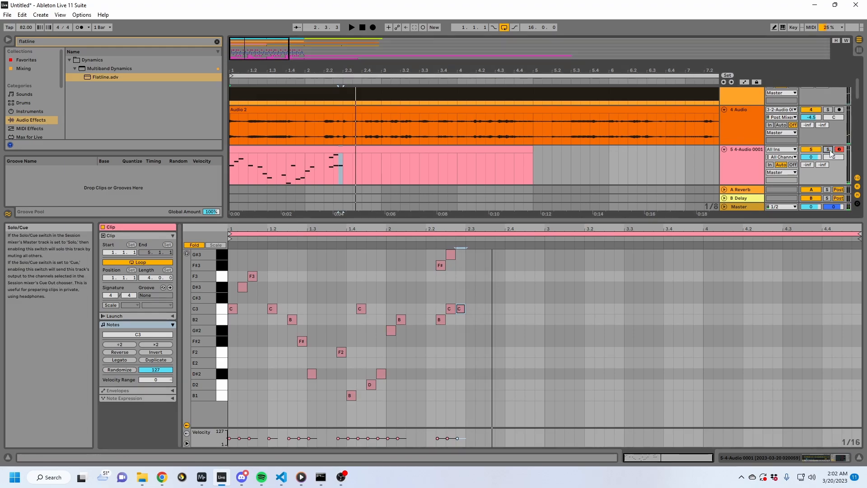
scroll(464, 141, "up", 3)
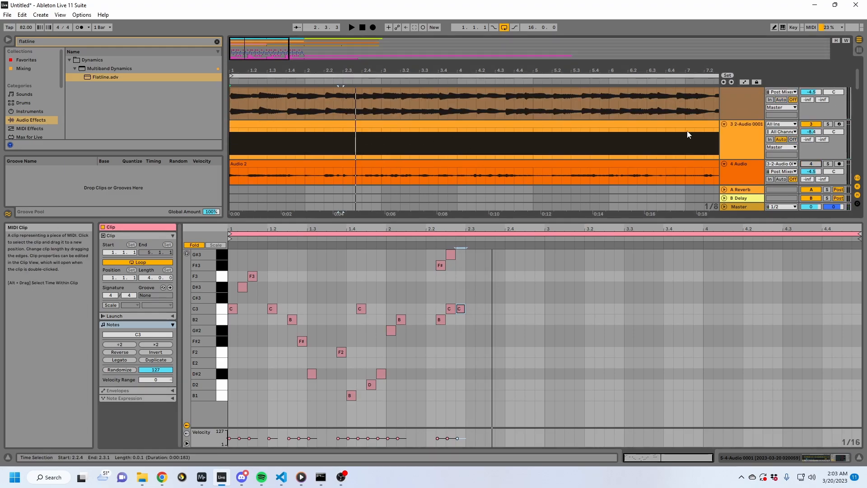
scroll(289, 128, "up", 3)
left_click(255, 121)
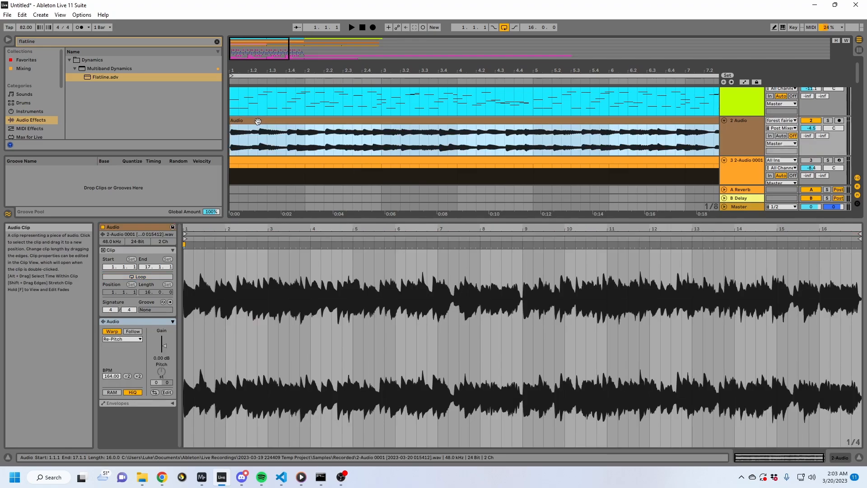
scroll(266, 129, "down", 1)
left_click(247, 129)
scroll(294, 134, "down", 1)
scroll(294, 134, "down", 1)
key("space")
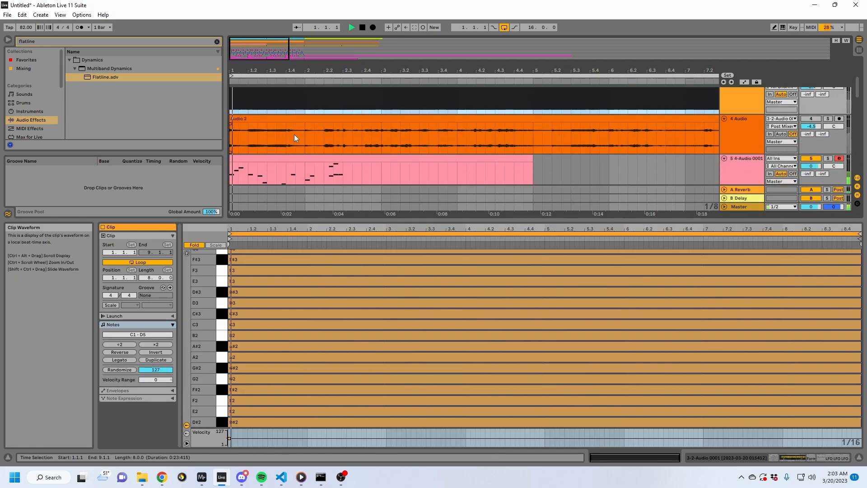
scroll(286, 115, "down", 1)
left_click(283, 104)
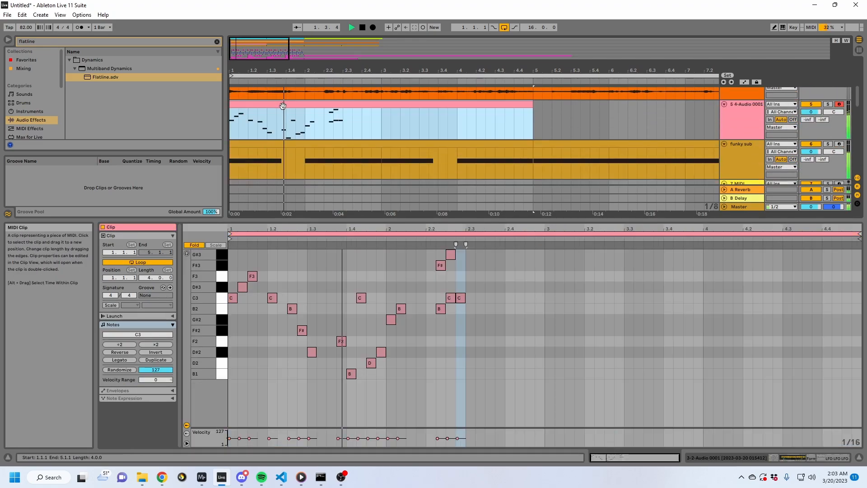
key("space")
- Lower the volume of the forest fairies MIDI track and play the arrangement again
scroll(283, 107, "up", 4)
left_click_drag(259, 113, 277, 111)
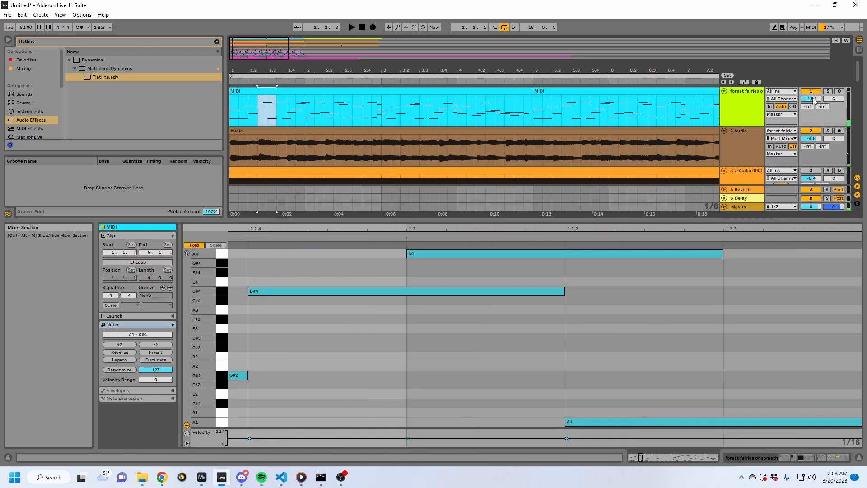
scroll(377, 128, "up", 4)
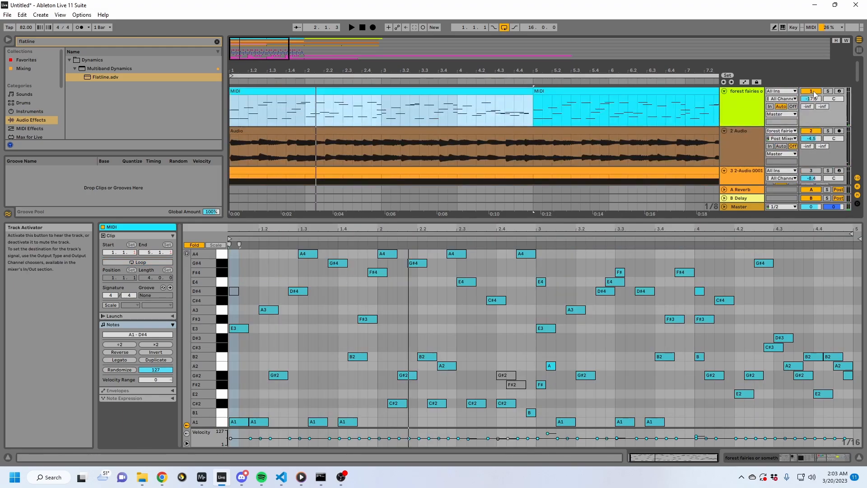
key("space")
scroll(429, 149, "down", 3)
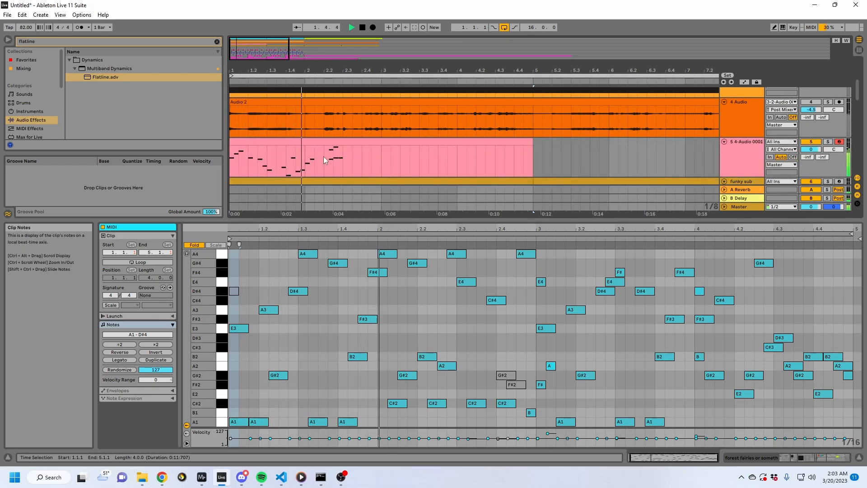
- Move the last C3 note of the 4-Audio 0001 pattern to beat 2.3 and add another C3 at beat 2.4
left_click(351, 151)
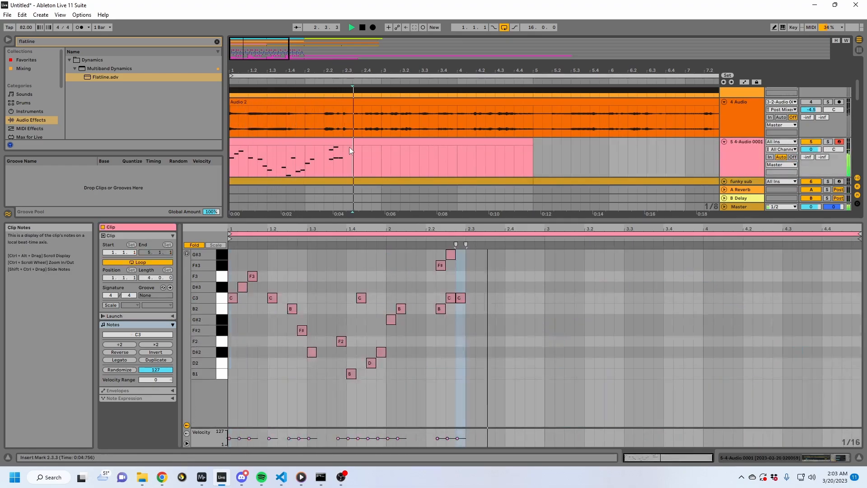
left_click(464, 298)
key("space")
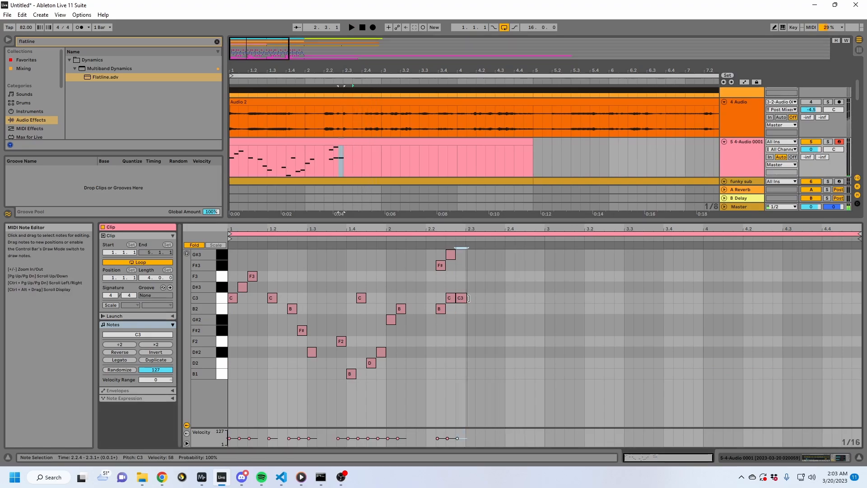
key("ctrl+z")
key("space")
key("space")
key("space")
left_click(510, 296)
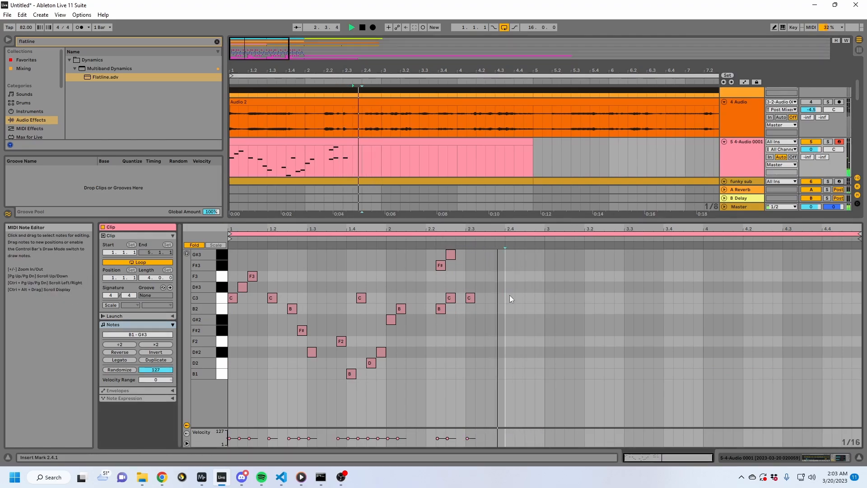
double_click(509, 297)
key("space")
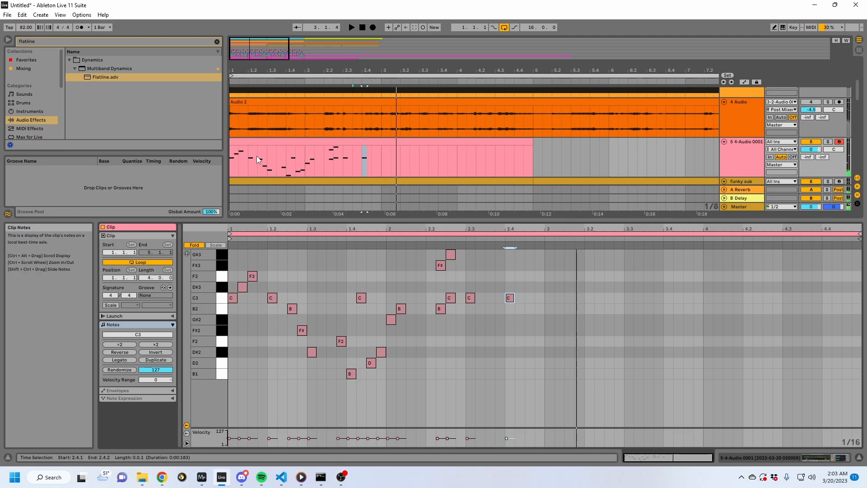
- Duplicate all notes of the two-bar pattern and shift the copy one sixteenth later to start at bar 3
left_click(246, 145)
key("space")
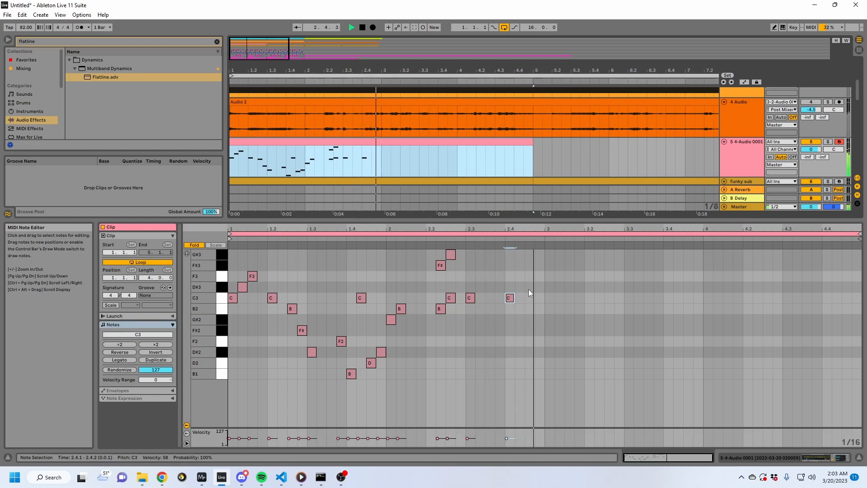
left_click_drag(538, 259, 232, 422)
key("ctrl+d")
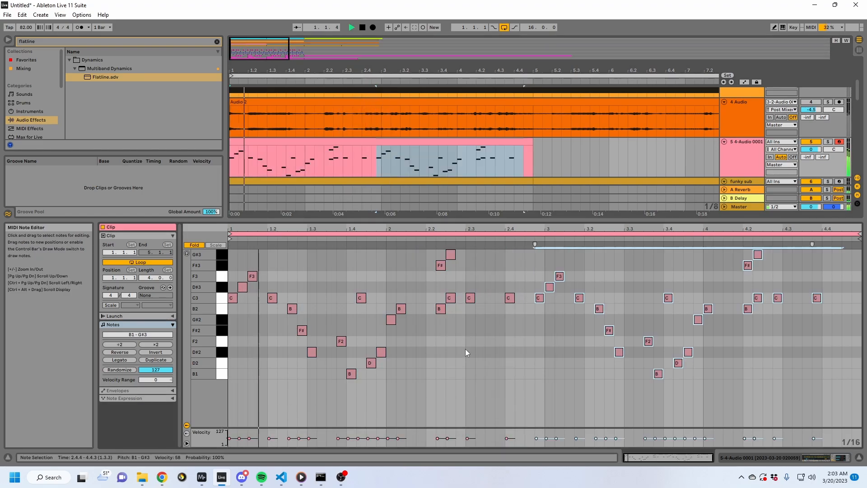
key("Right")
- Invert the run of notes from B2 to D2 in bar 3 and shift it up to span F2 to F#3
left_click(600, 349)
left_click_drag(598, 379, 686, 257)
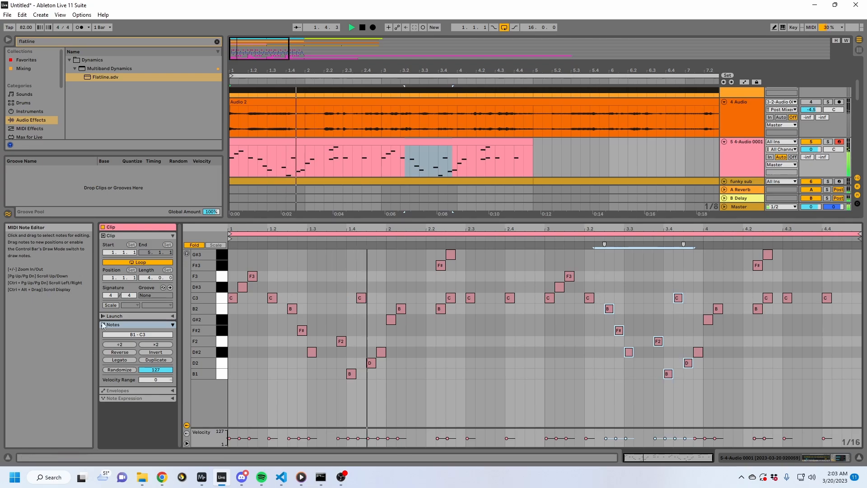
left_click(151, 352)
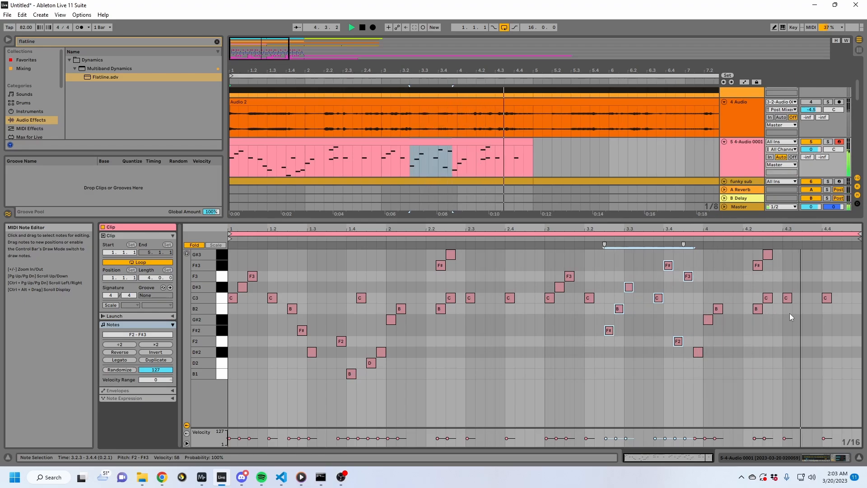
- Duplicate the four-bar 4-Audio 0001 MIDI clip so the pattern also fills bars 5 to 8
left_click(421, 143)
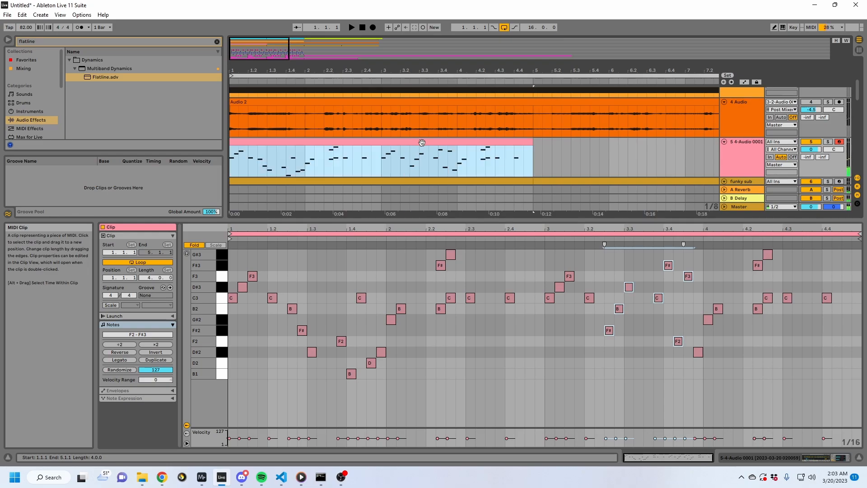
key("ctrl+d")
left_click_drag(384, 72, 374, 54)
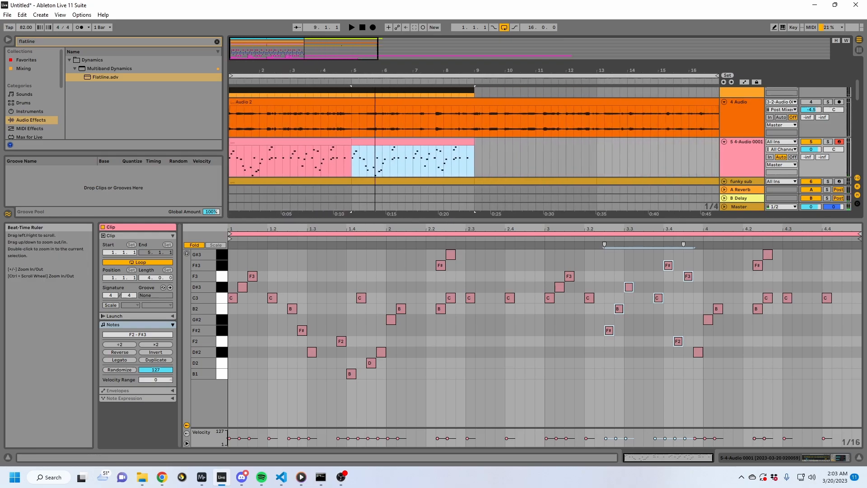
left_click(253, 141)
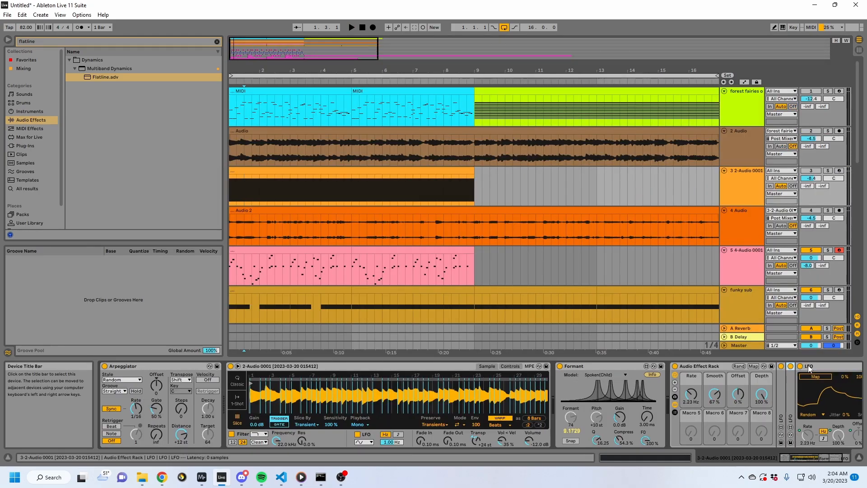
- Map the open LFO to the Transpose control of the 2-Audio 0001 Simpler, and solo track 3 to audition it
left_click(794, 370)
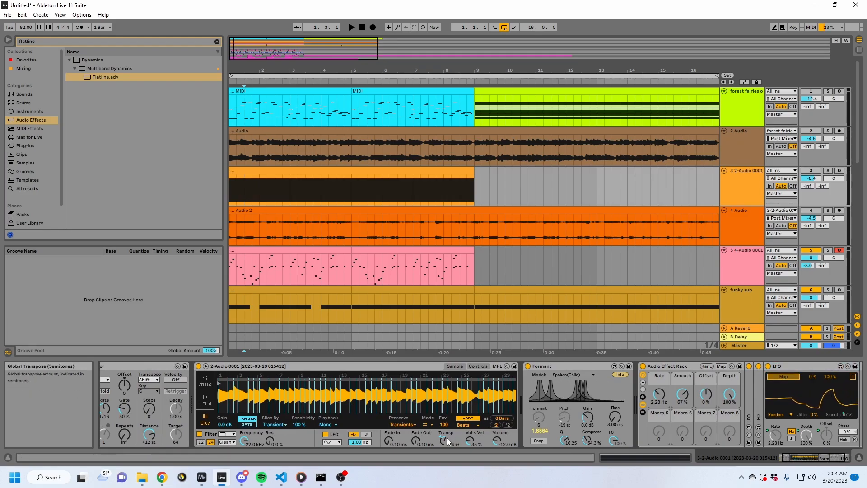
left_click(261, 168)
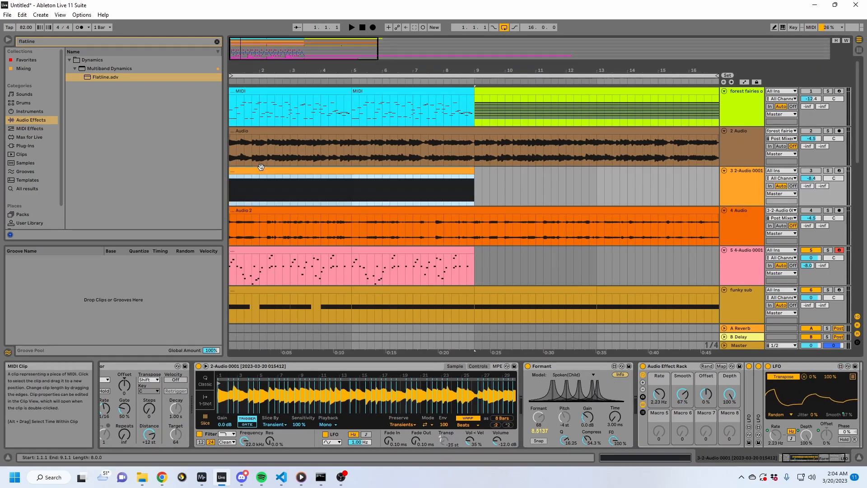
left_click(828, 171)
key("space")
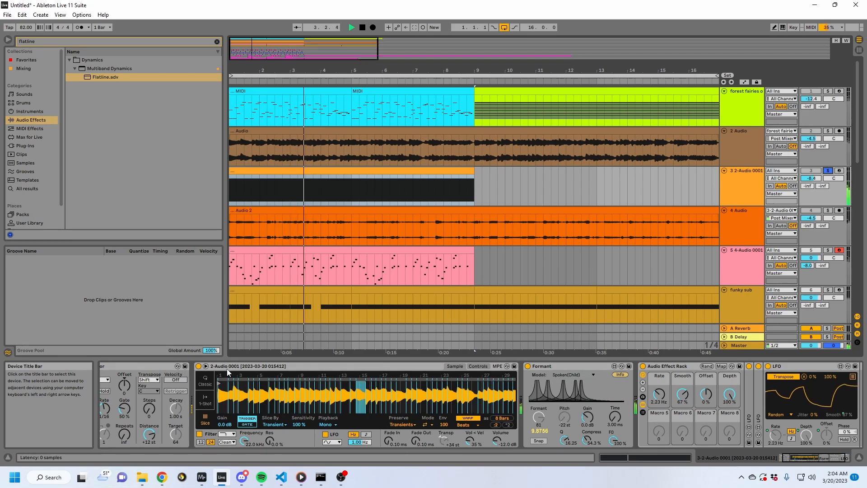
key("space")
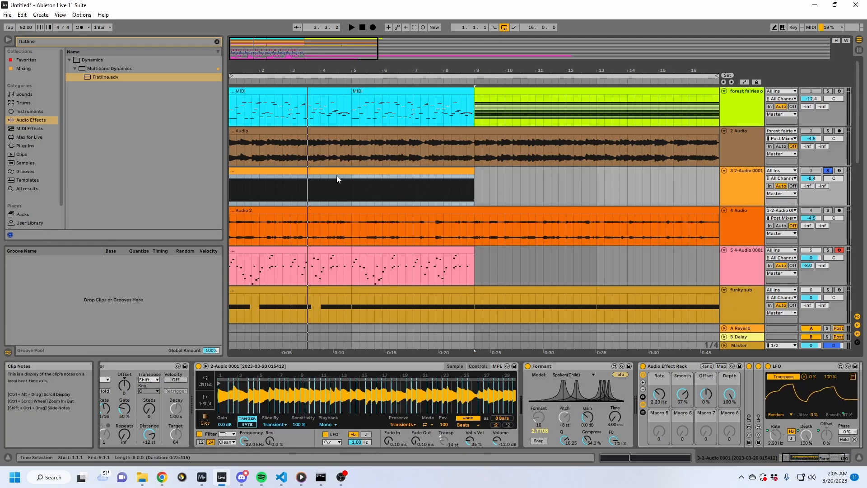
left_click(318, 172)
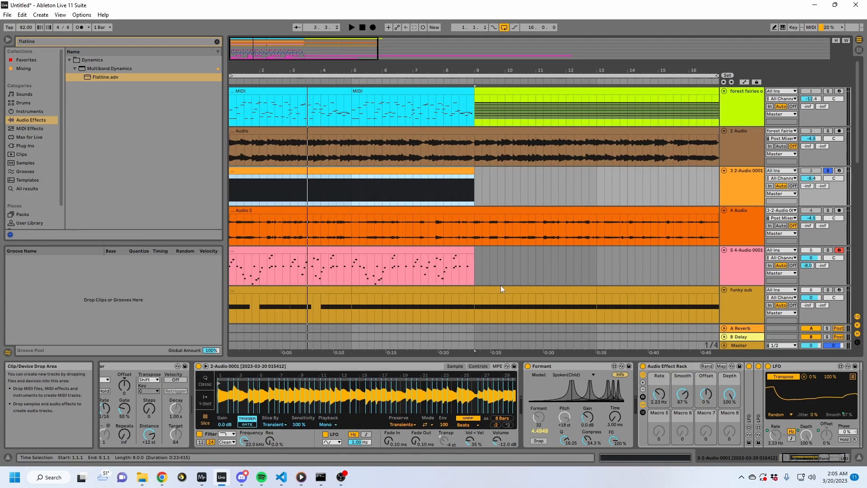
double_click(316, 367)
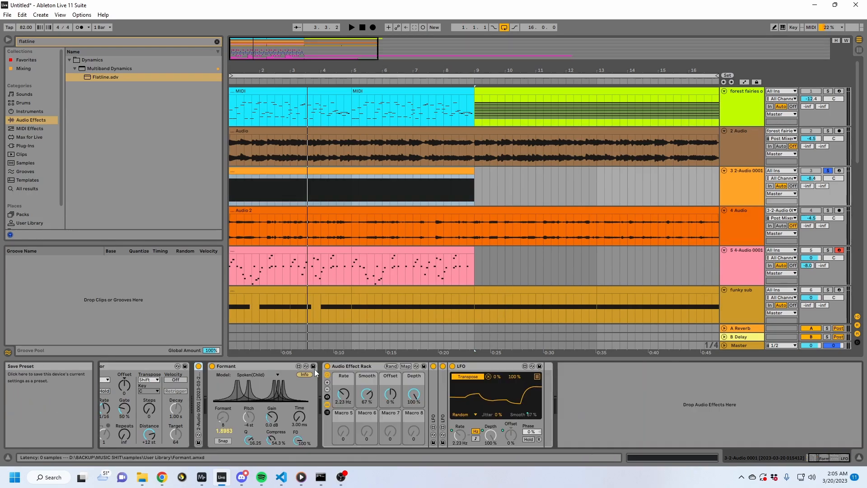
double_click(200, 399)
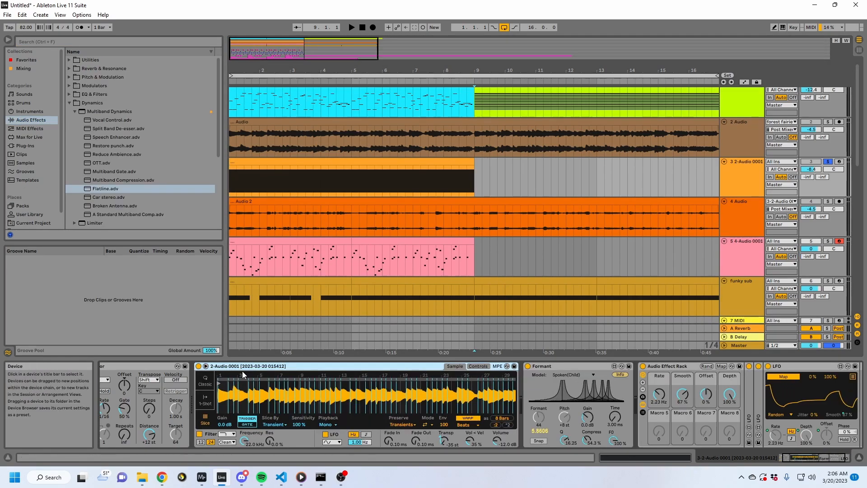
- Rename track 3, which holds the arpeggiated 2-Audio 0001 Simpler, as pailiaq formant sound generator
left_click(736, 179)
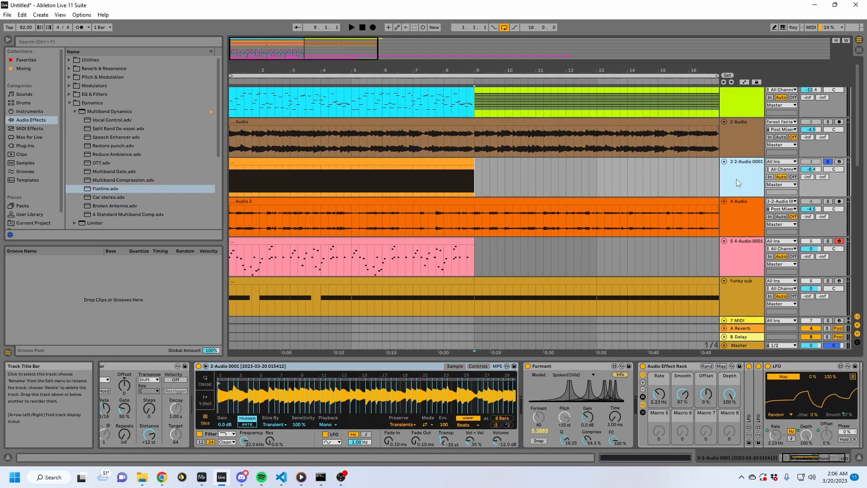
key("ctrl+r")
type("p")
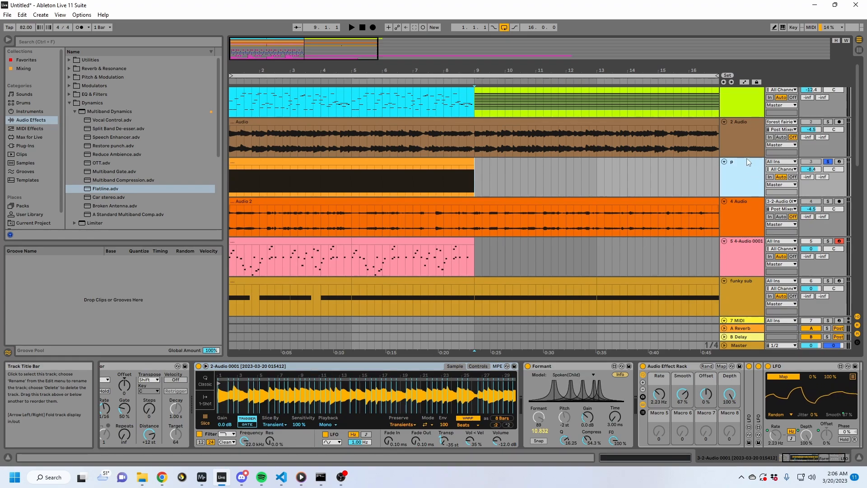
type("ailiaq")
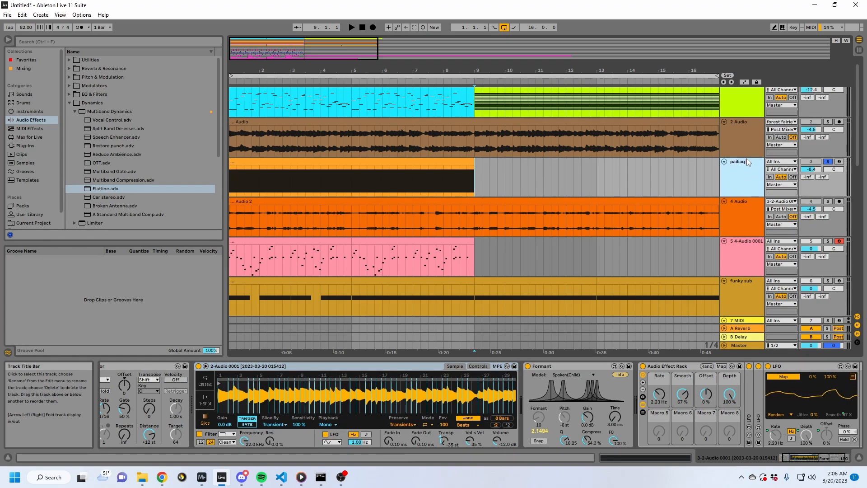
type(" formant so")
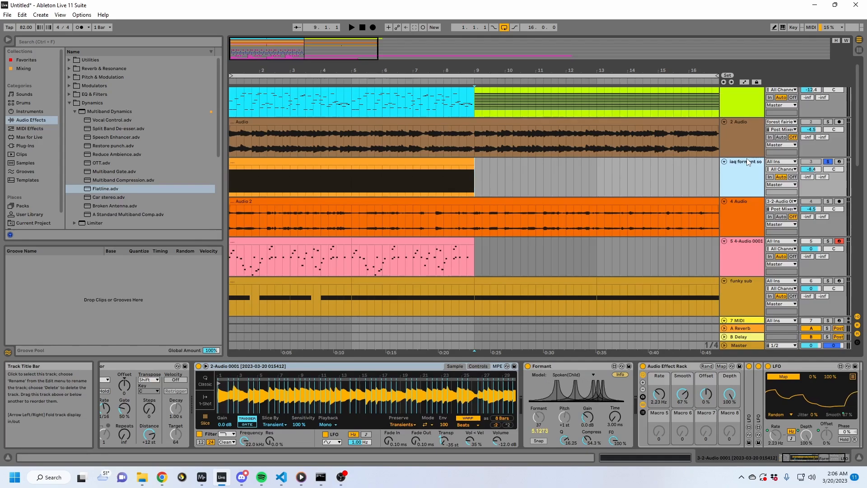
type("und generator")
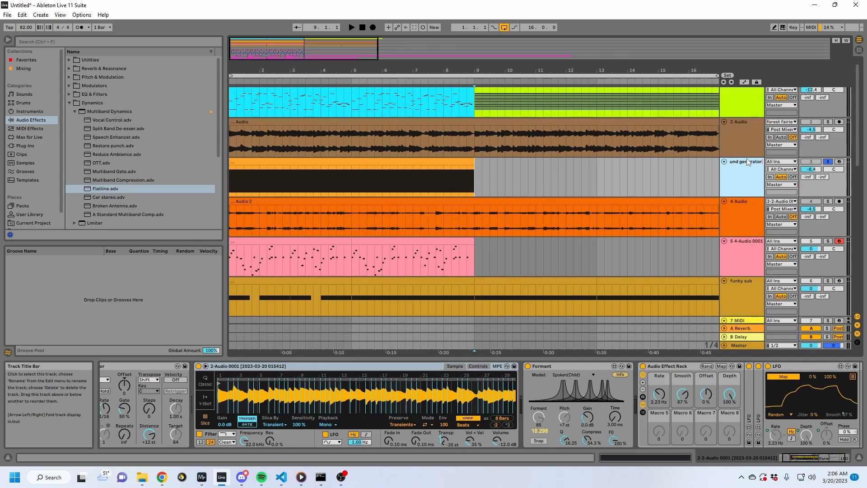
key("Return")
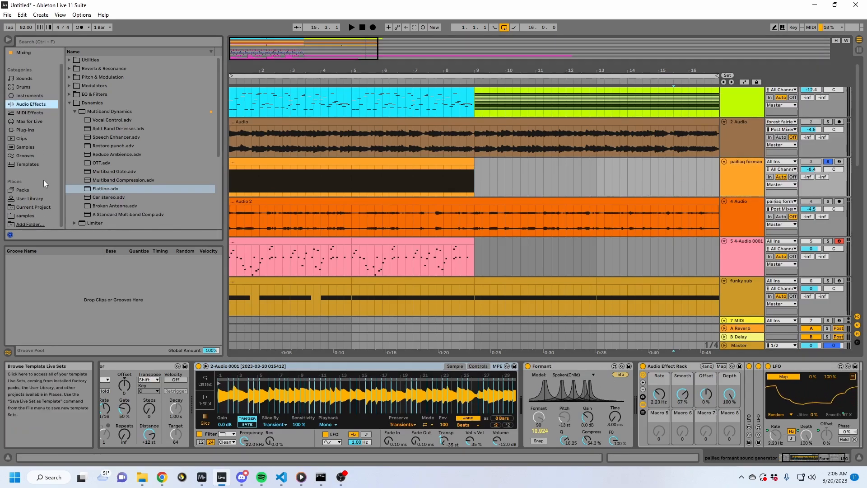
- Save the pailiaq formant sound generator track in the sound generators folder of the User Library
scroll(43, 180, "down", 1)
left_click(29, 198)
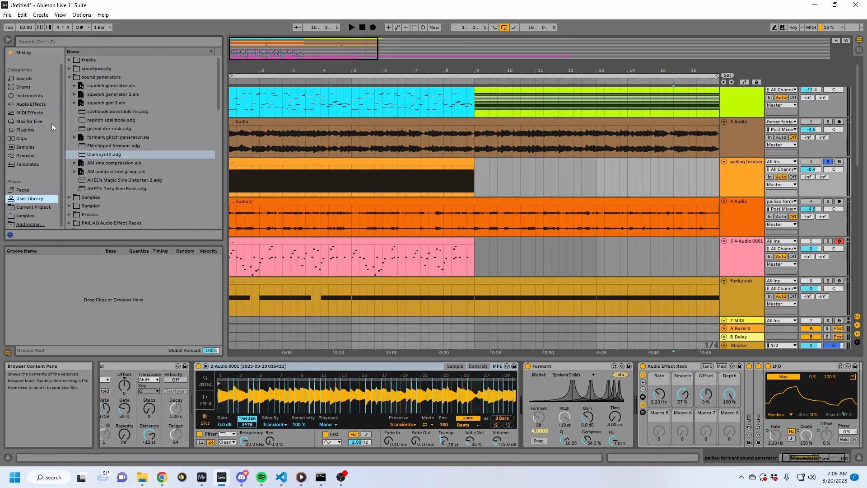
left_click(26, 216)
scroll(139, 89, "down", 5)
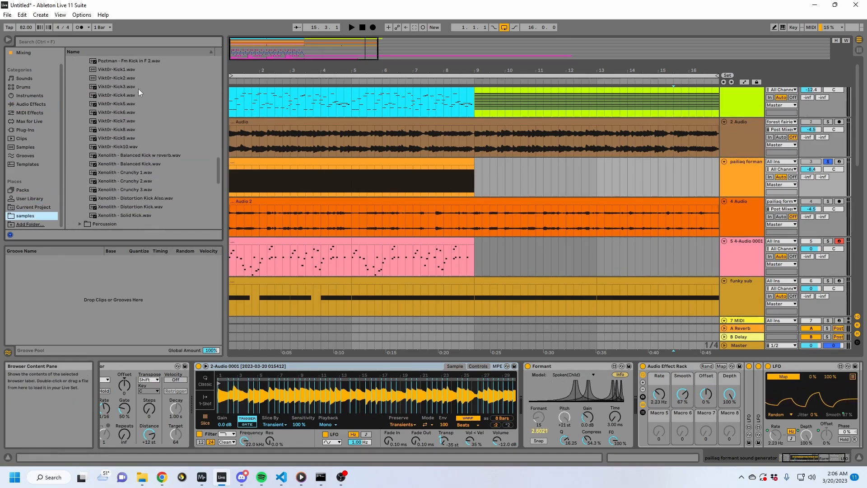
left_click(29, 199)
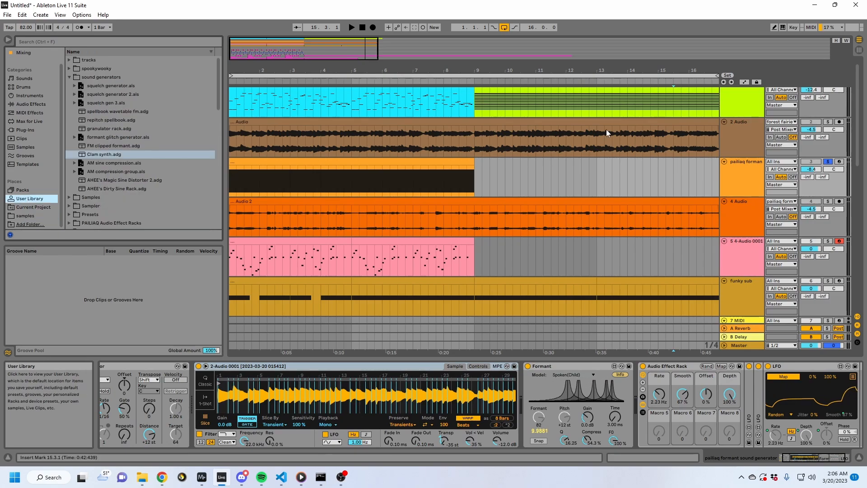
left_click_drag(735, 175, 138, 114)
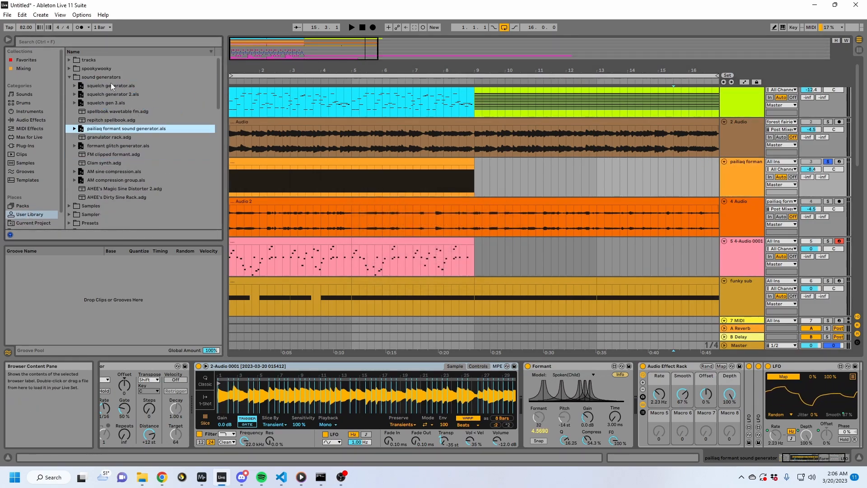
left_click(110, 81)
left_click(124, 128)
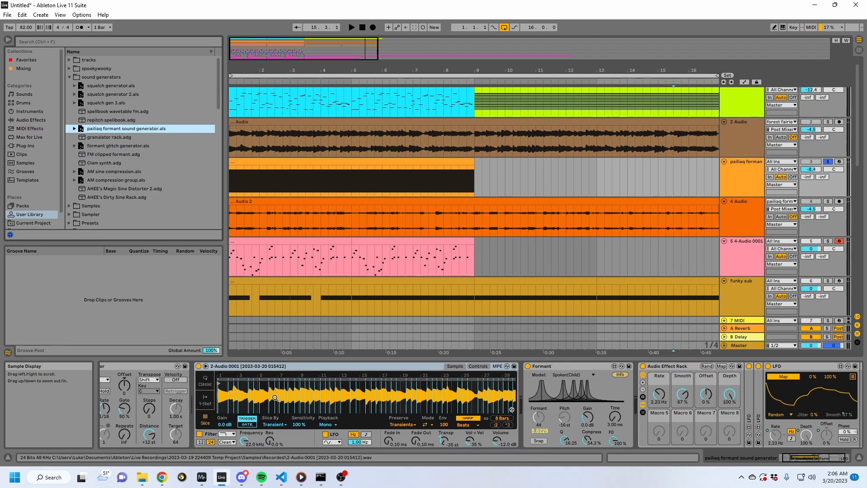
left_click(306, 241)
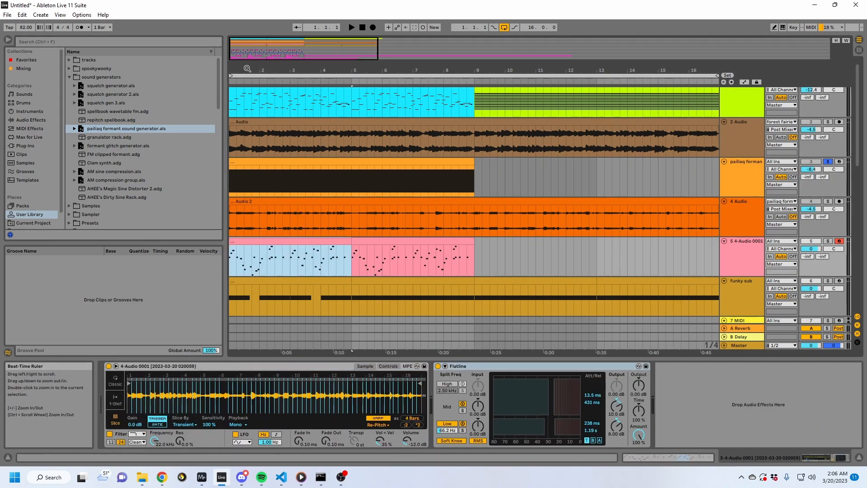
mouse_move(247, 69)
left_mouse_down()
mouse_move(262, 87)
mouse_move(253, 77)
left_mouse_up()
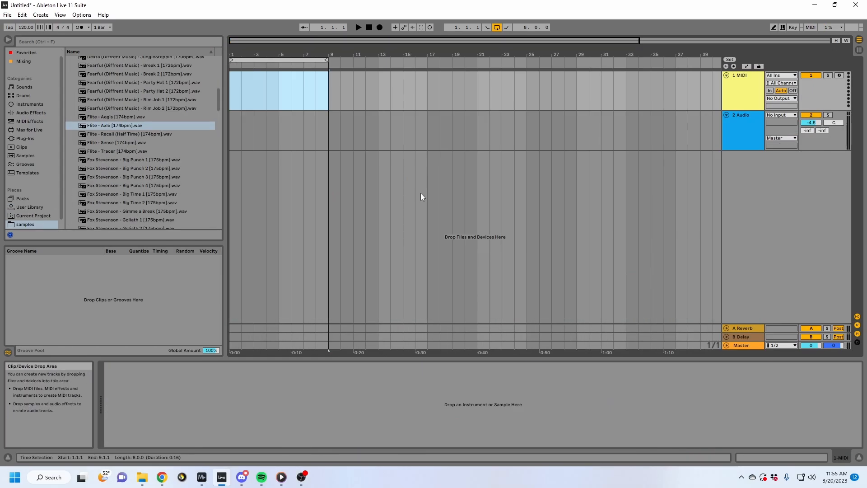
- Add the saved pailiaq formant sound generator.als from the User Library as a new track in the empty set
left_click(27, 206)
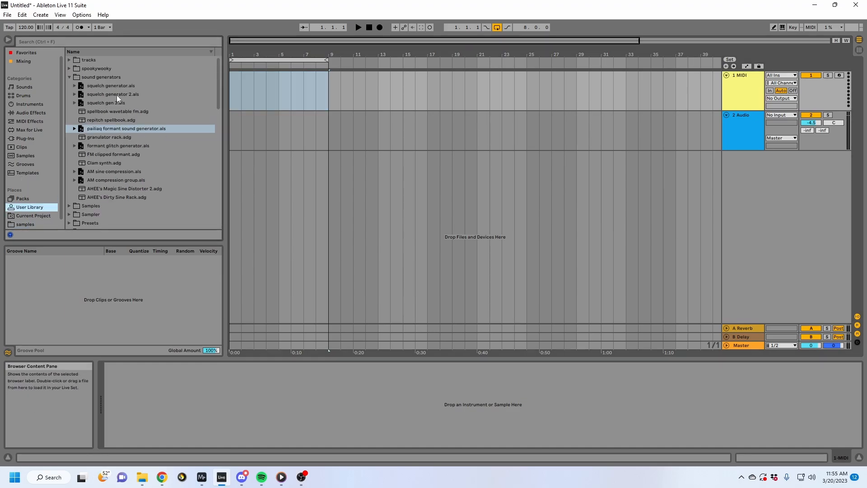
left_click(94, 130)
left_click_drag(280, 110, 275, 83)
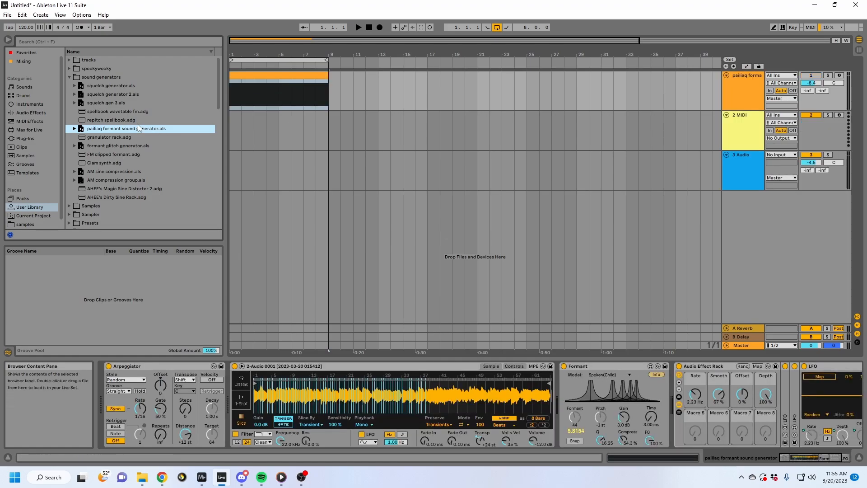
left_click(272, 130)
left_click(273, 78)
left_click(296, 123)
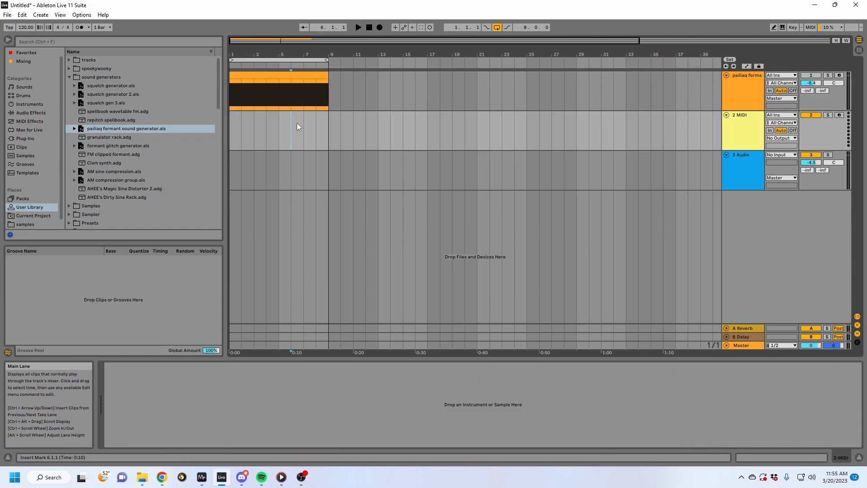
- Audition the Bass Explorer drum and bass loops in the samples folder and load Fearful (Diffrent Music) - Break 2 [172bpm].wav into the formant track's Simpler
left_click(33, 223)
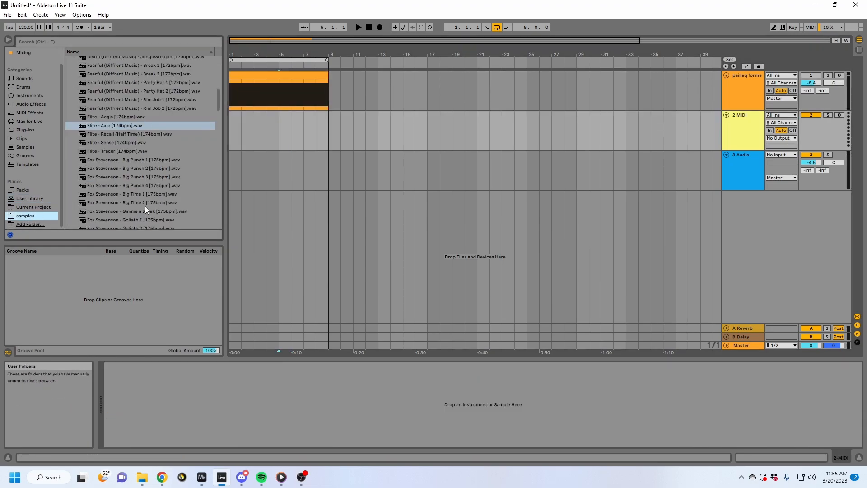
scroll(159, 189, "up", 5)
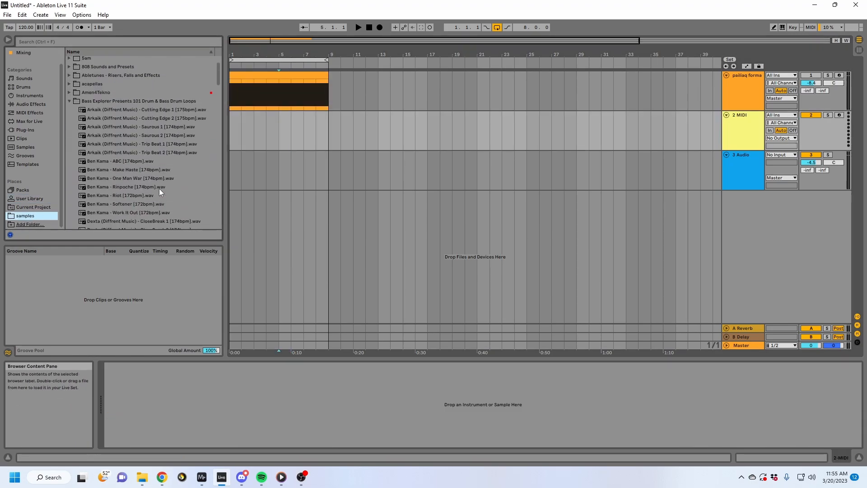
left_click(147, 89)
key("Down")
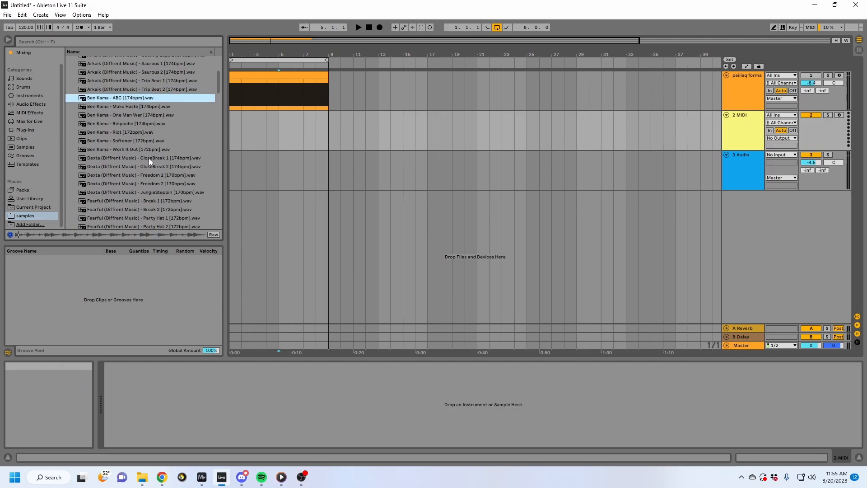
key("Down")
key("Down")
key("Down")
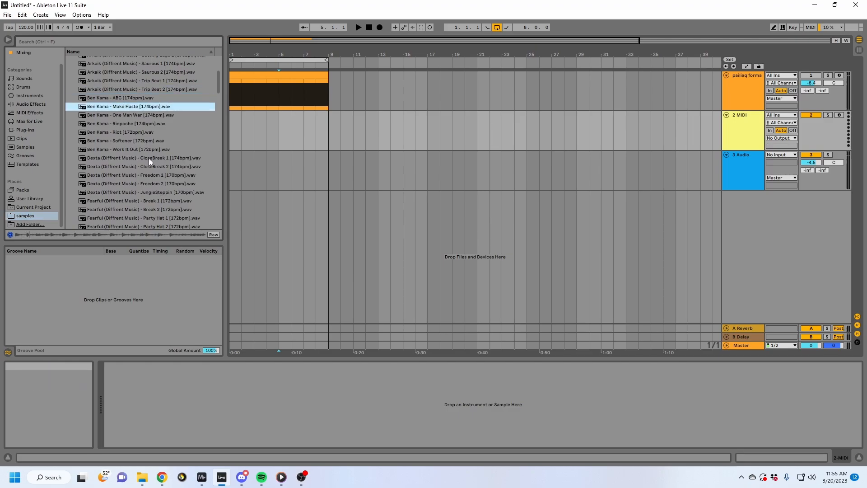
scroll(148, 158, "down", 3)
key("Down")
key("Down")
key("Down")
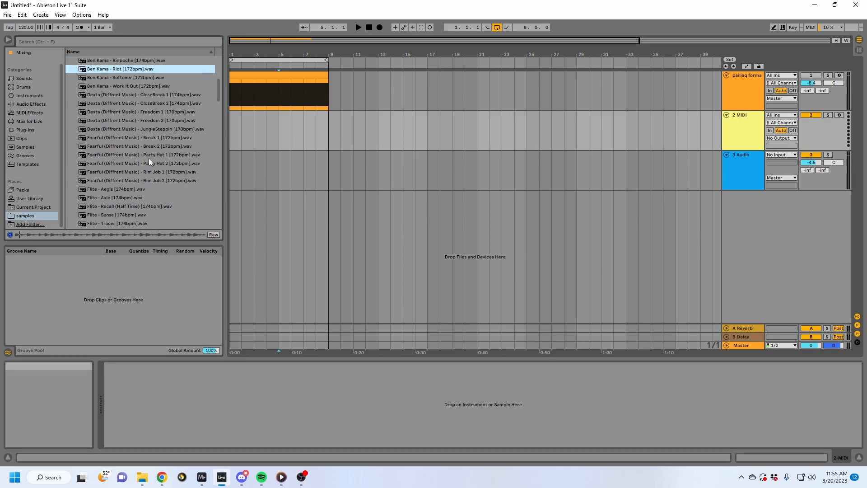
key("Down")
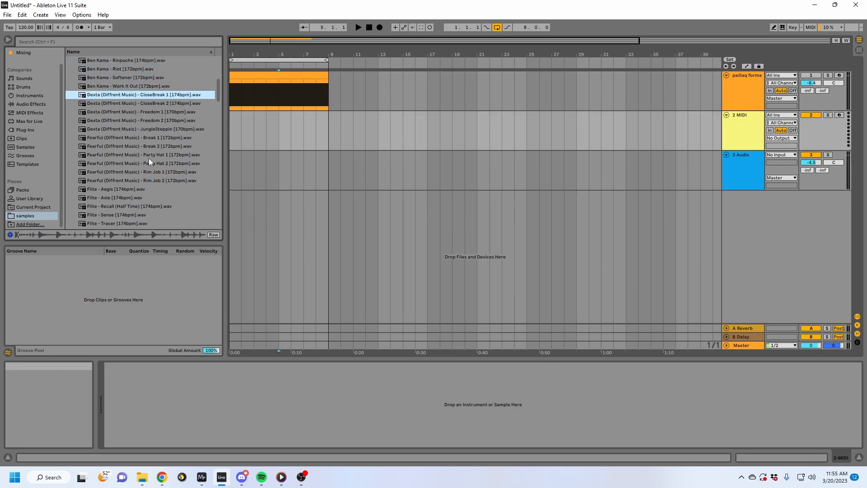
key("Down")
key("Down")
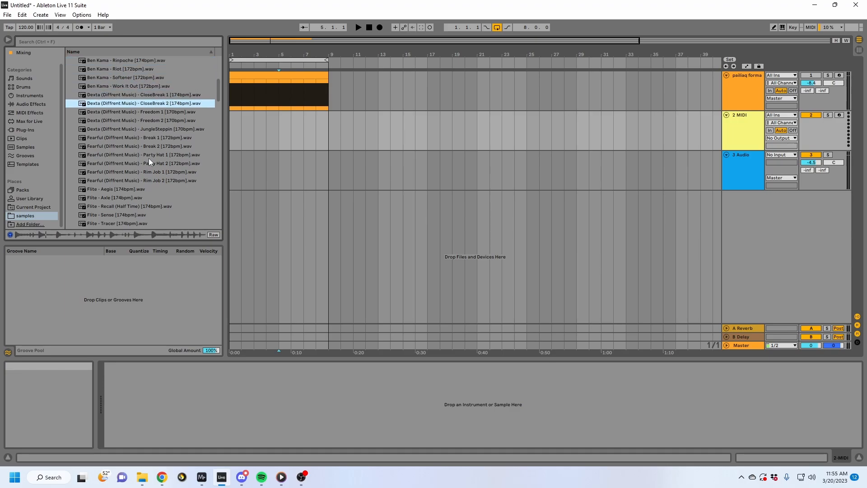
key("Down")
key("Down")
key("Down")
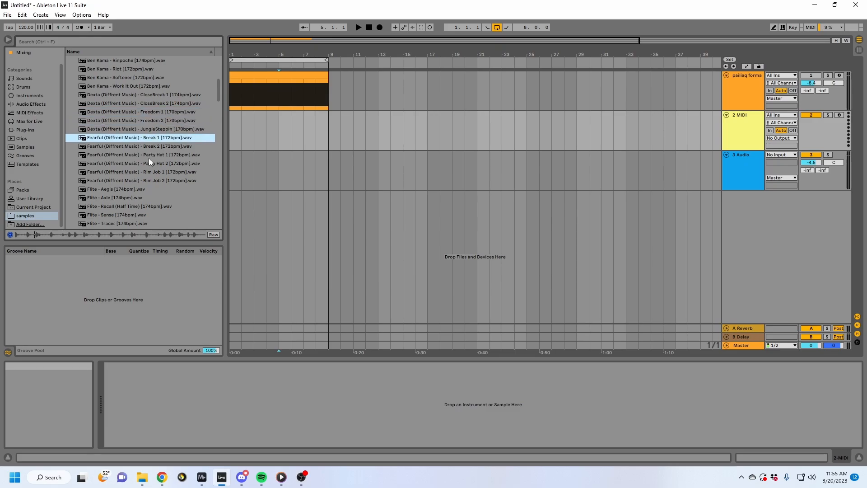
key("Down")
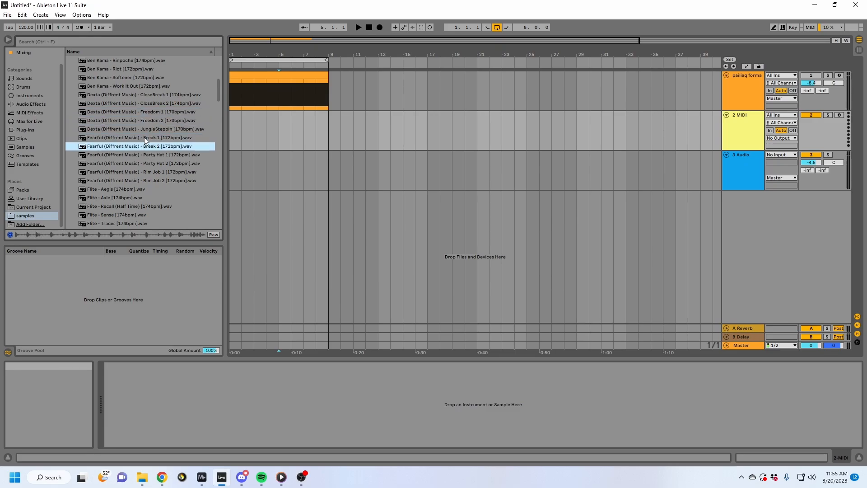
left_click(251, 106)
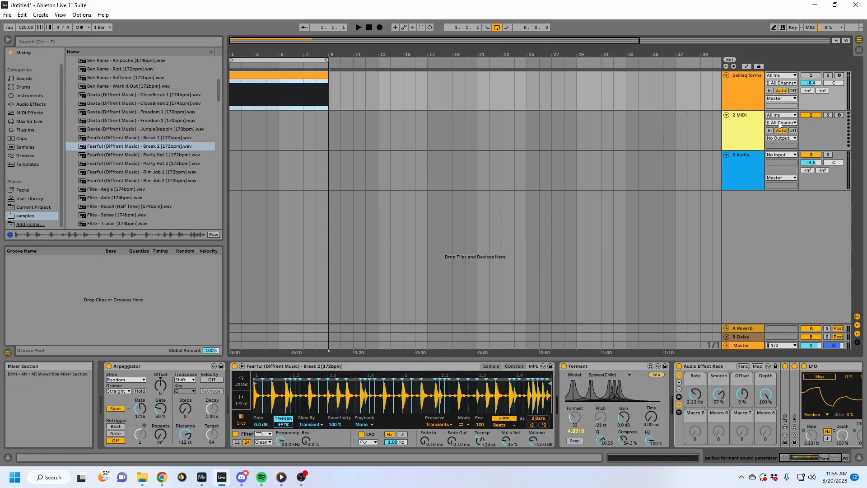
- Record the formant generator onto the 3 Audio track using the Resampling input, with the generator track's volume set to 0 dB
left_click(780, 155)
left_click(787, 176)
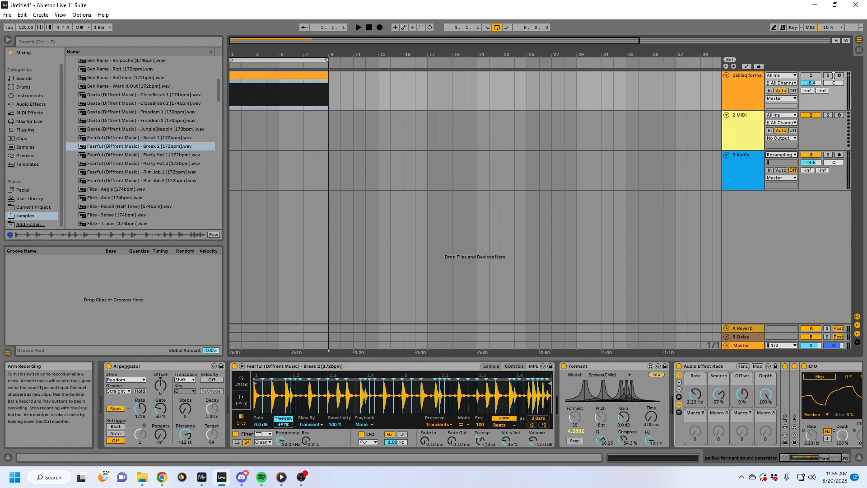
left_click(380, 28)
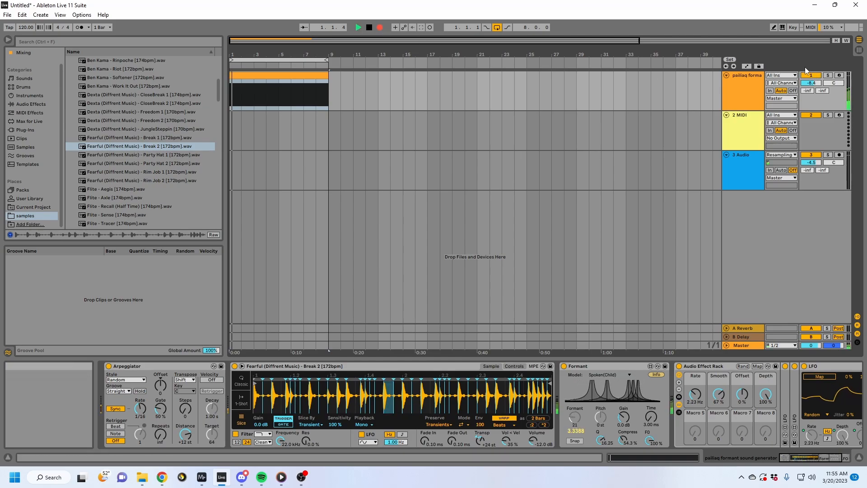
left_click_drag(811, 83, 811, 71)
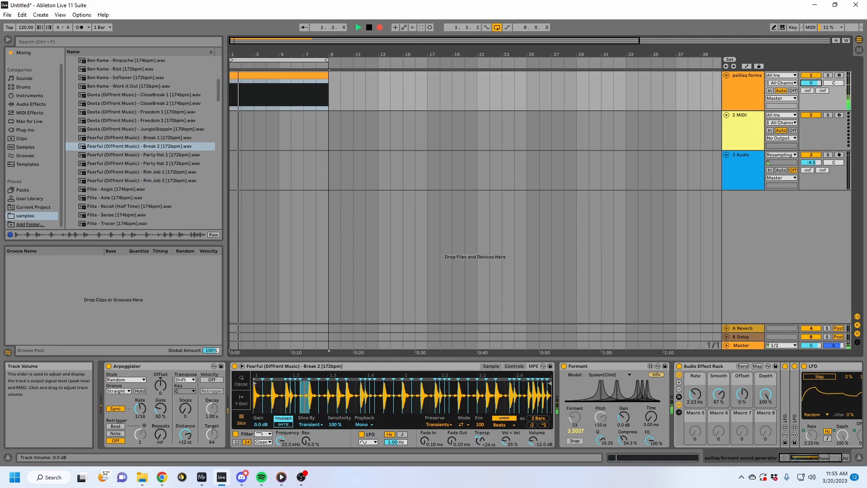
left_click(839, 154)
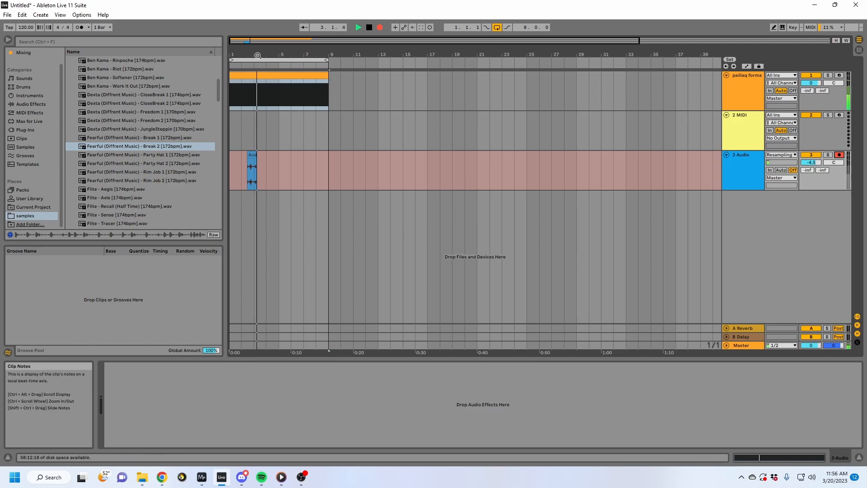
left_click_drag(334, 54, 337, 74)
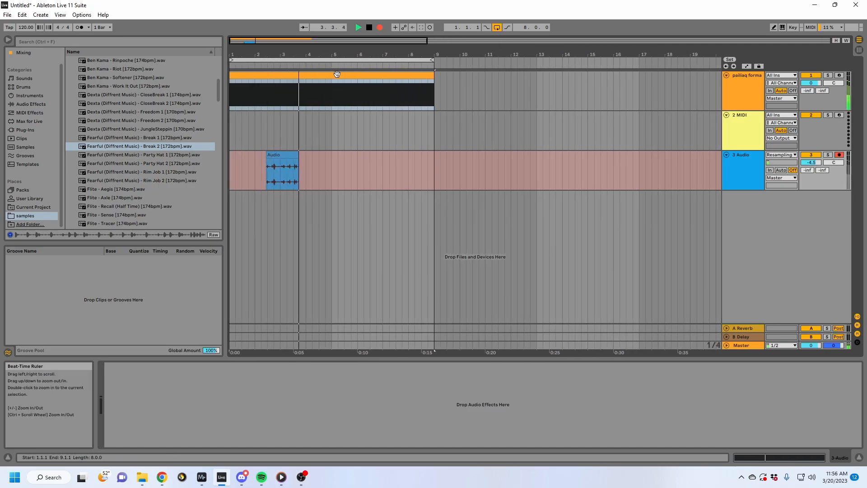
- Set the transpose of the formant track's Simpler to +12 st while the resampling recording runs
left_click(536, 107)
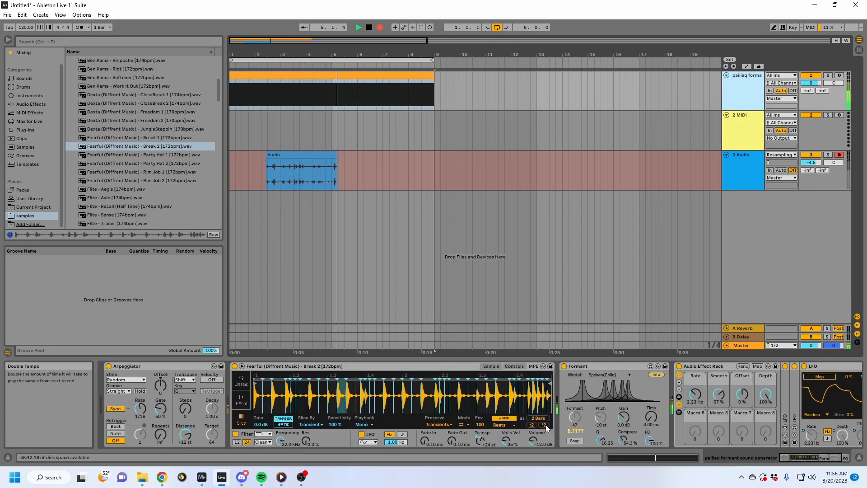
left_click(531, 425)
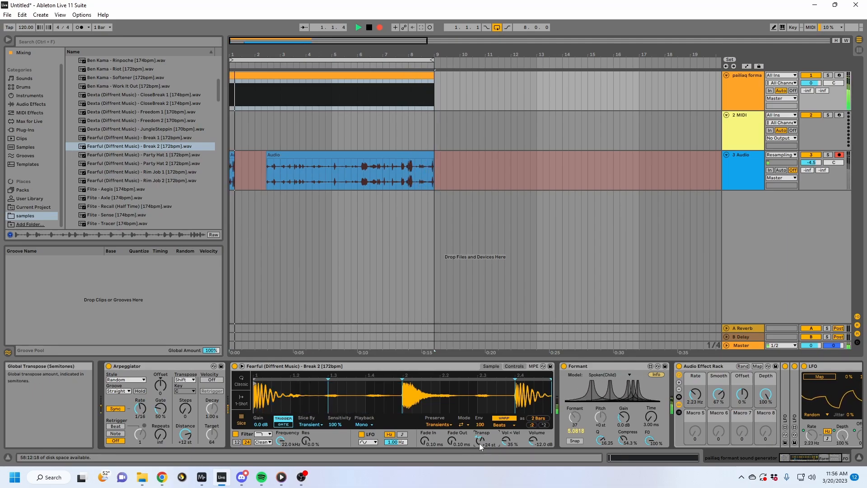
type("12")
key("Return")
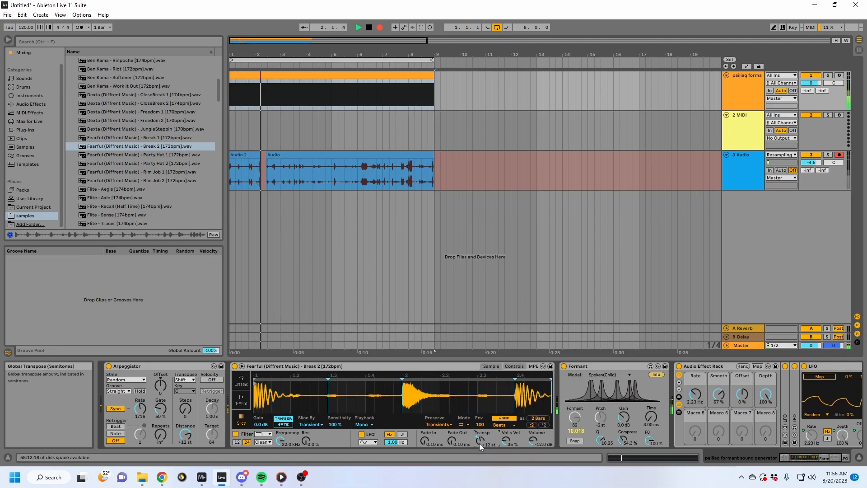
- Change Simpler's transient loop mode for the break and stop the resampling recording
left_click(464, 425)
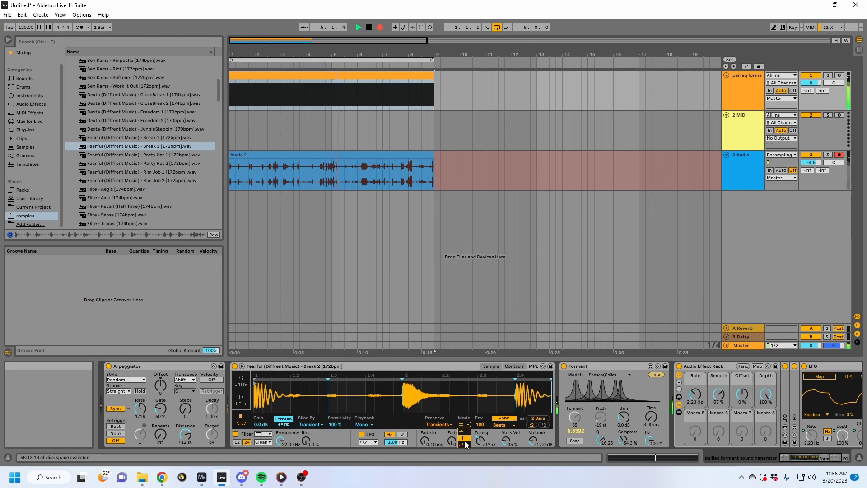
left_click(467, 445)
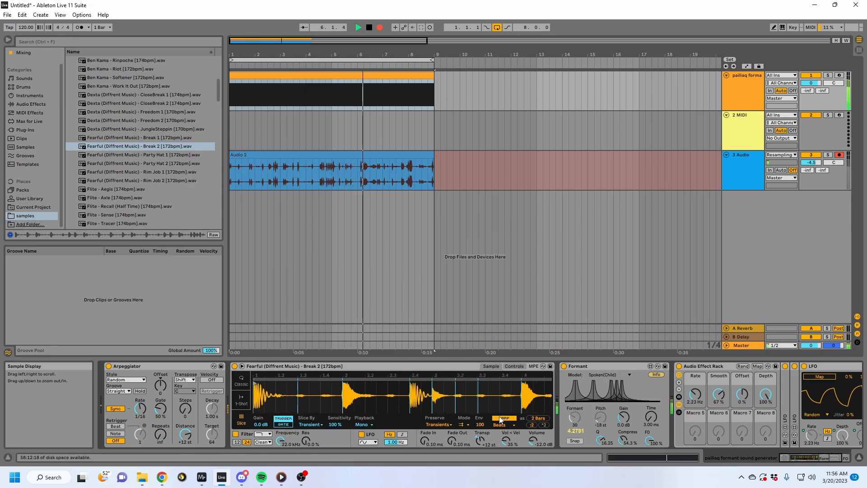
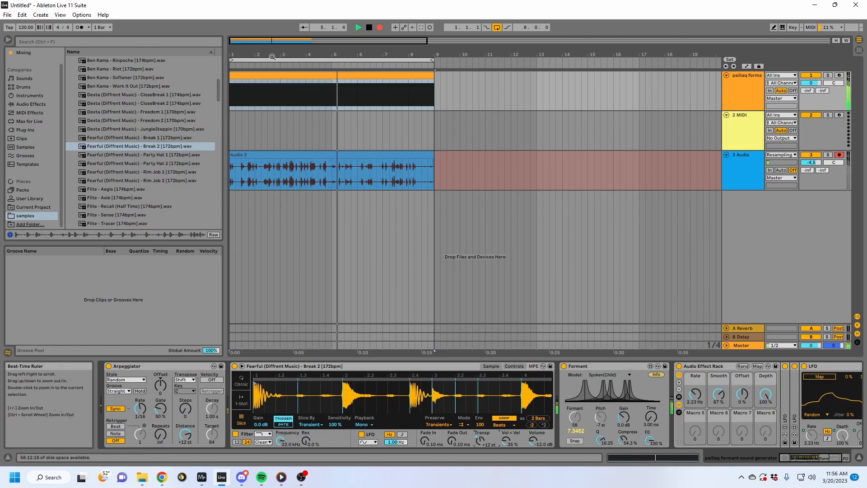
left_click_drag(246, 55, 246, 64)
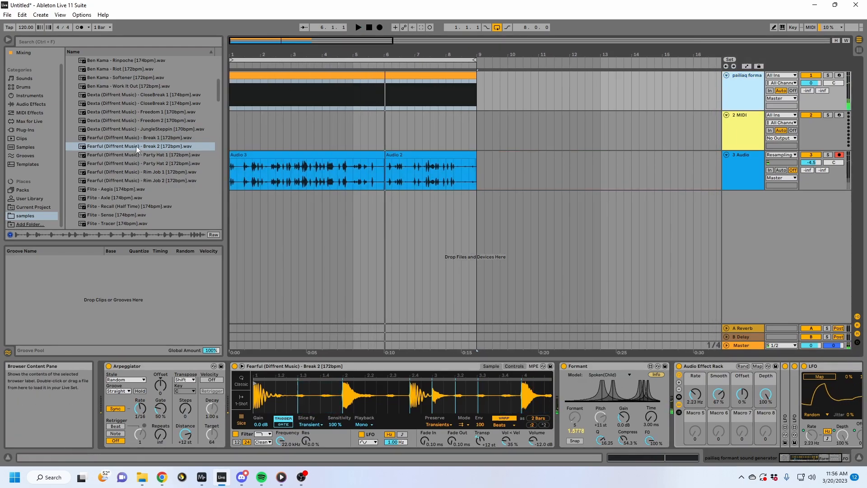
key("space")
- Place Fearful (Diffrent Music) - Break 2 [172bpm].wav on a new soloed audio track, extended from bar 1 to bar 9
left_click_drag(137, 145, 231, 212)
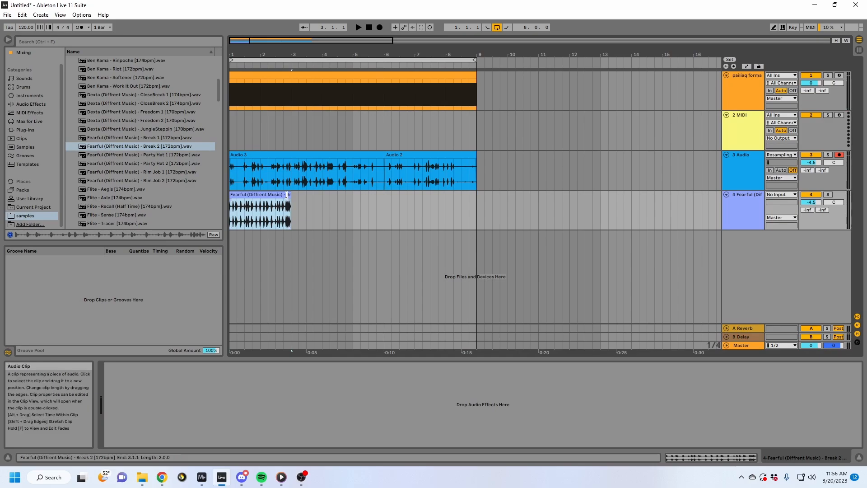
left_click_drag(287, 194, 464, 195)
left_click(826, 195)
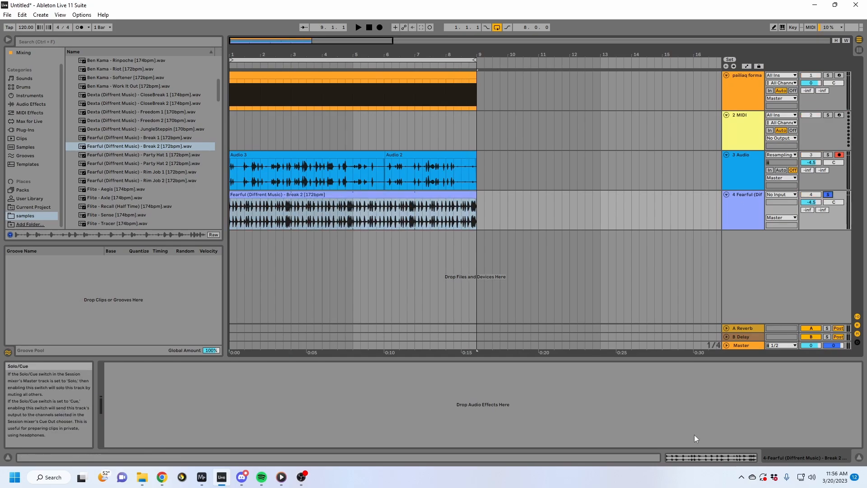
- Double the break clip's tempo to 172 BPM and try Re-Pitch before settling on the Complex warp mode during playback
left_click(705, 457)
key("space")
left_click(138, 375)
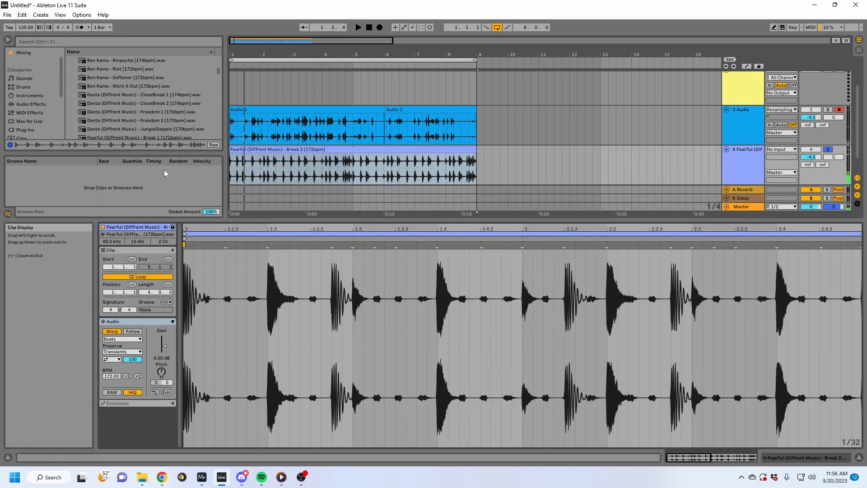
left_click(122, 339)
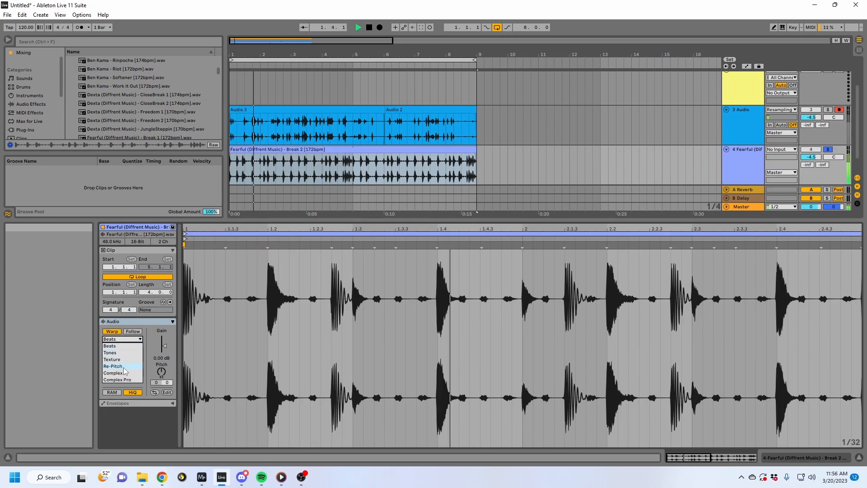
left_click(124, 368)
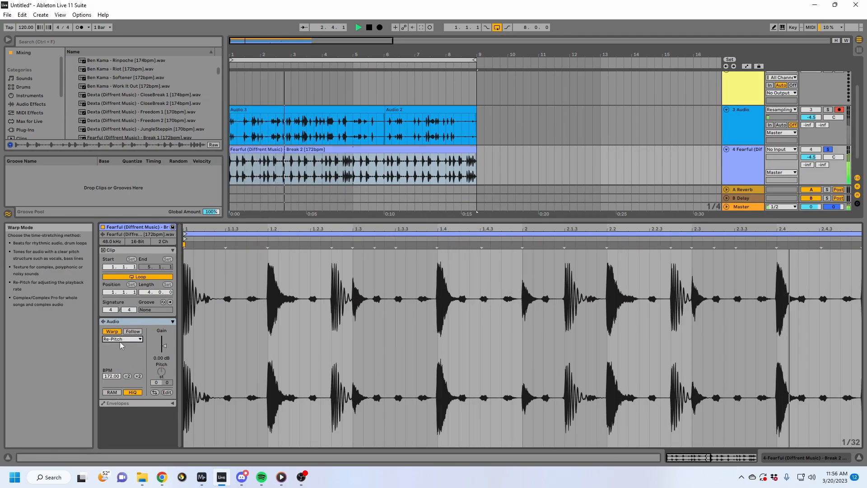
left_click(121, 340)
left_click(118, 373)
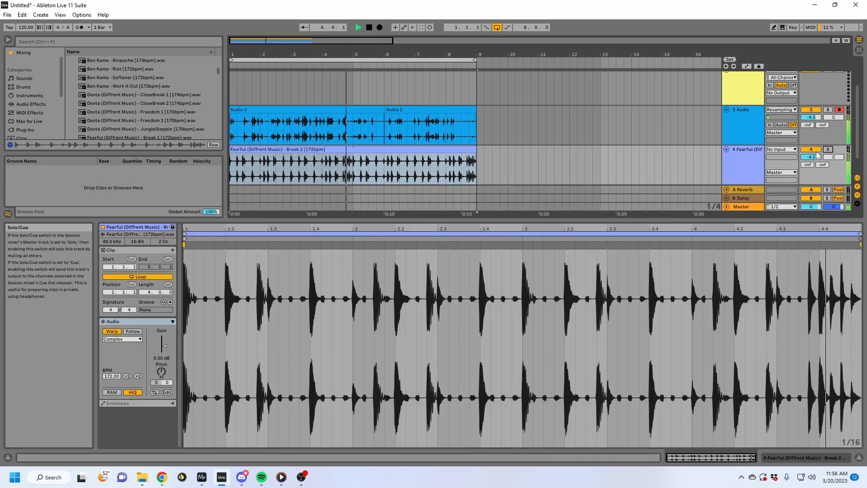
- Copy the one-bar section starting at bar 6 from the resampled Audio 2 clip on 3 Audio
scroll(760, 104, "up", 2)
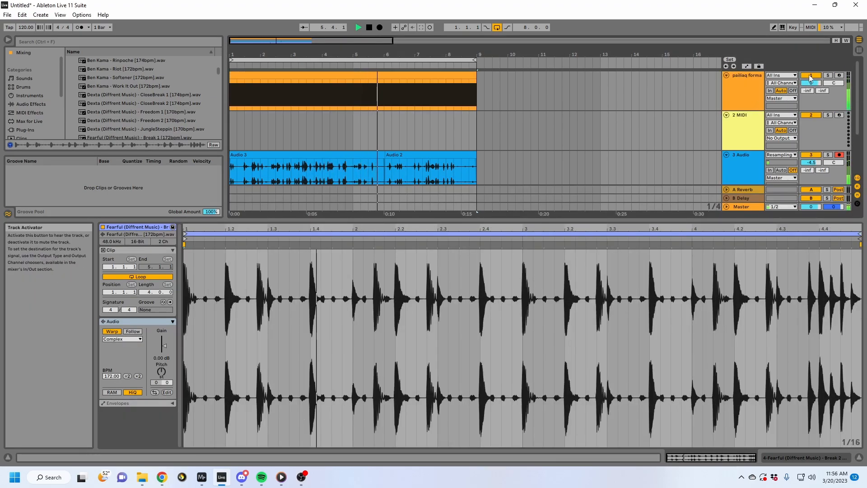
scroll(541, 113, "down", 2)
left_click(380, 99)
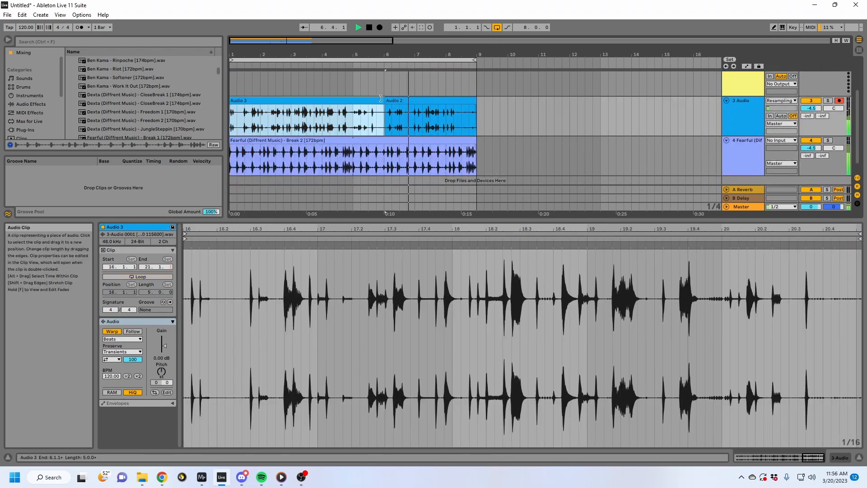
left_click_drag(401, 120, 386, 125)
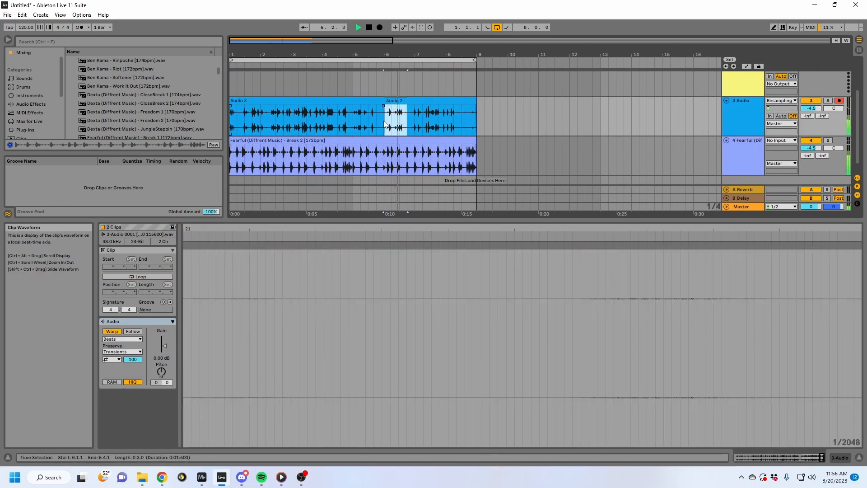
left_click_drag(380, 56, 379, 79)
key("space")
left_click_drag(392, 122, 445, 122)
left_click_drag(408, 55, 404, 42)
key("ctrl+c")
- Add an audio track below 3 Audio and paste the copied one-bar section at bar 1
left_click(739, 127)
key("ctrl+t")
left_click(231, 166)
key("ctrl+v")
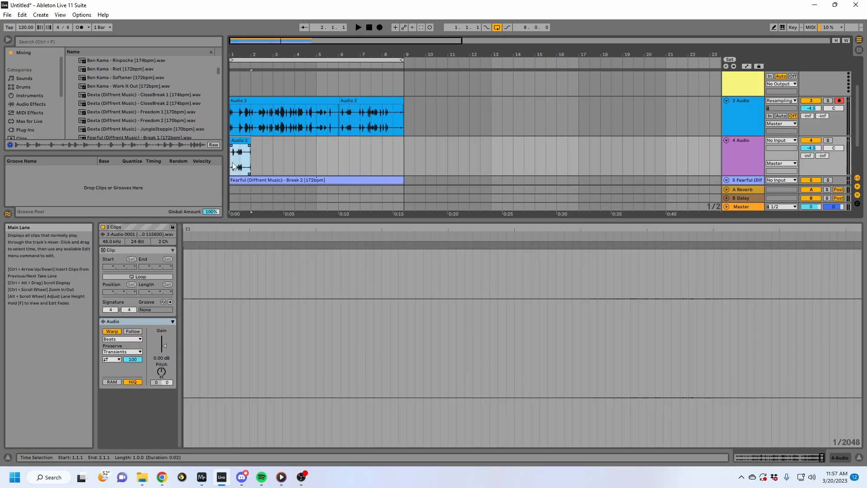
- Paste the one-bar clip at bar 3 on 4 Audio and duplicate the four-bar pattern to fill bars 5 to 9
key("space")
left_click(249, 156)
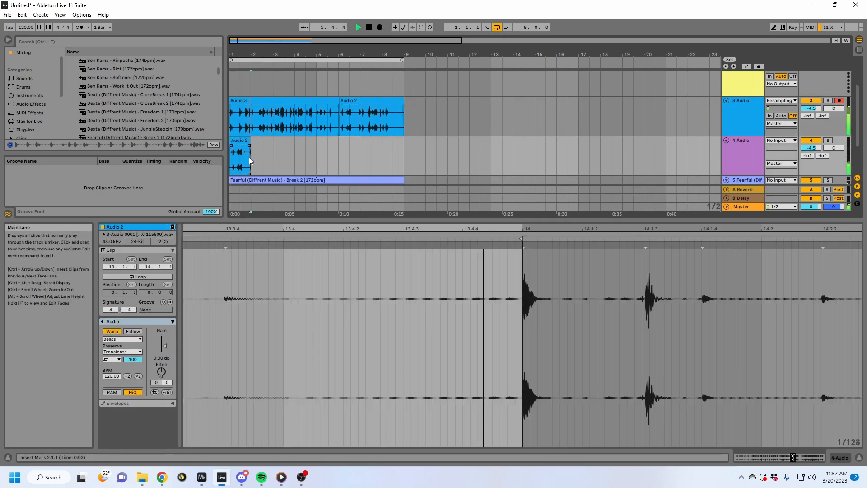
left_click(273, 164)
key("ctrl+v")
left_click(318, 162)
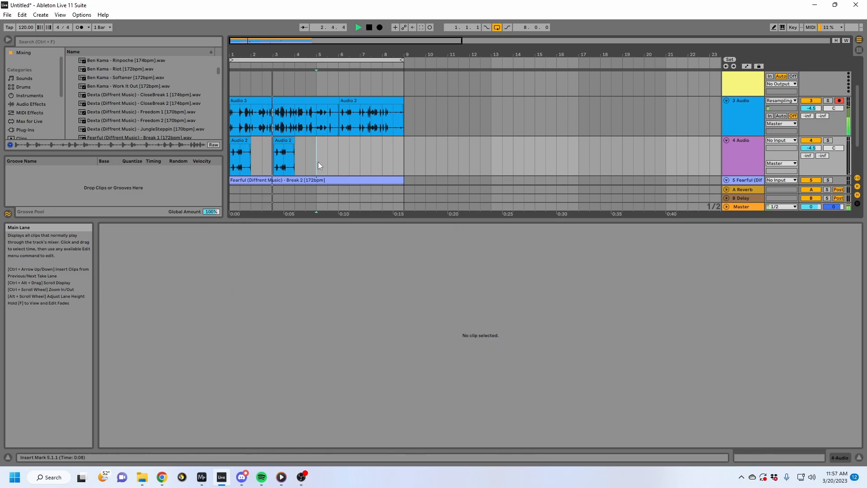
left_click_drag(318, 161, 205, 167)
key("ctrl+d")
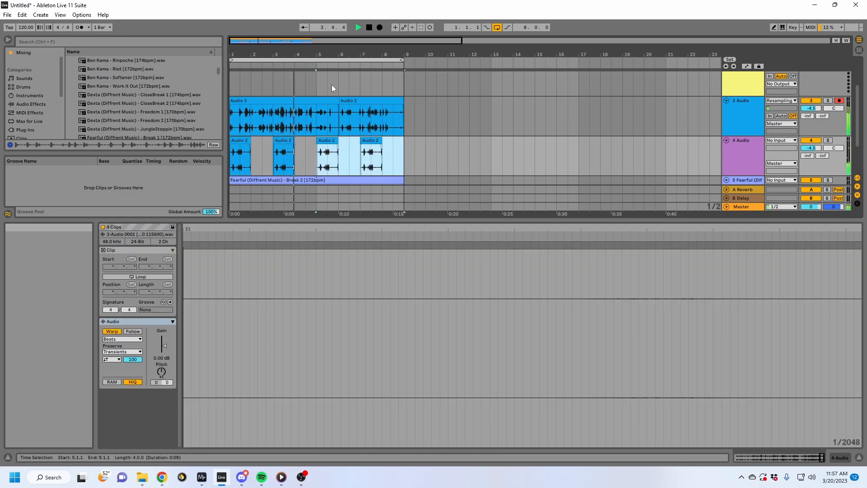
- Extend the start of the Audio 2 clip on 3 Audio by about one bar and reposition the clip at bar 6
left_click_drag(318, 121, 285, 125)
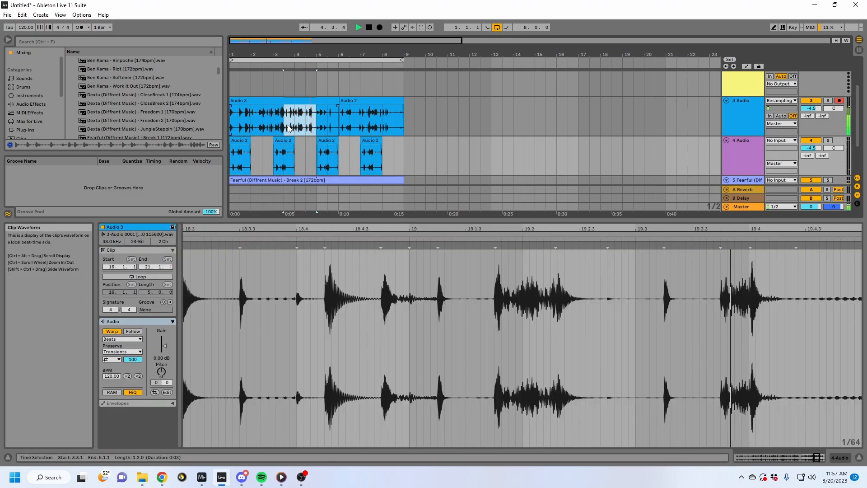
left_click(329, 131)
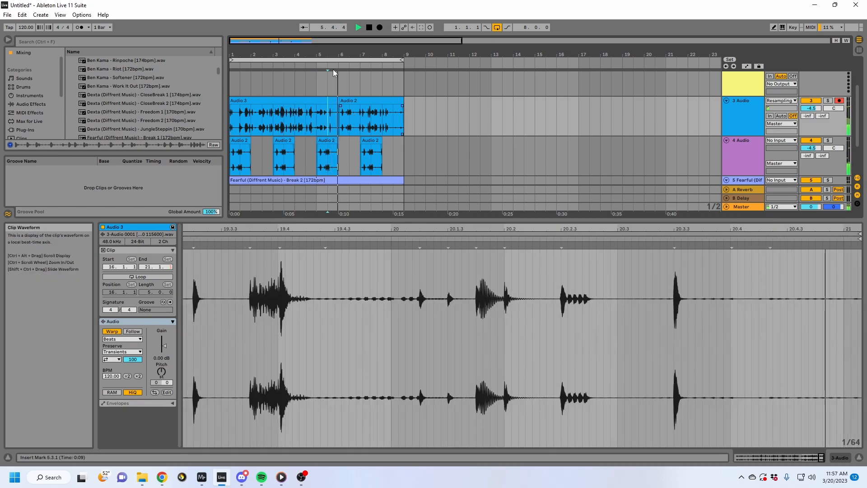
left_click_drag(334, 55, 335, 104)
left_click(369, 101)
key("space")
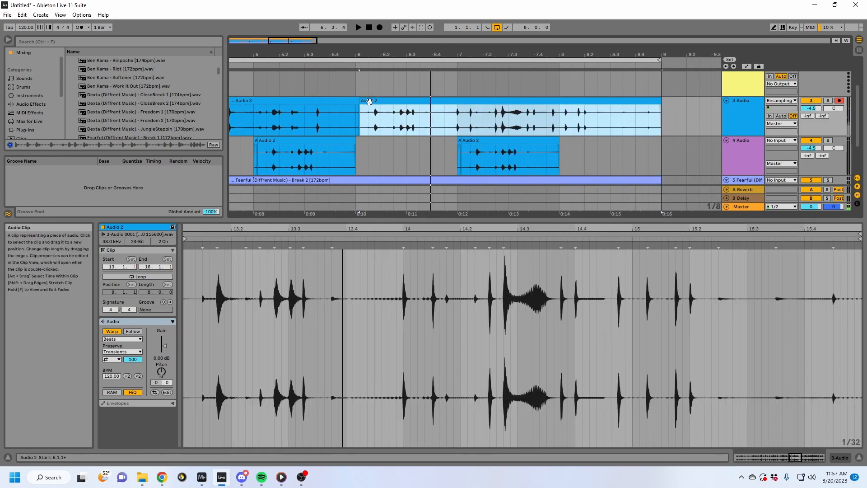
left_click_drag(362, 100, 259, 100)
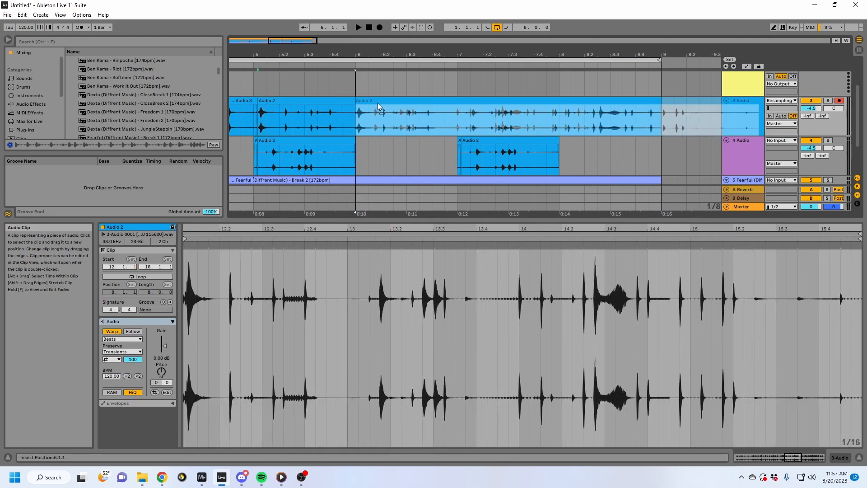
key("ctrl+z")
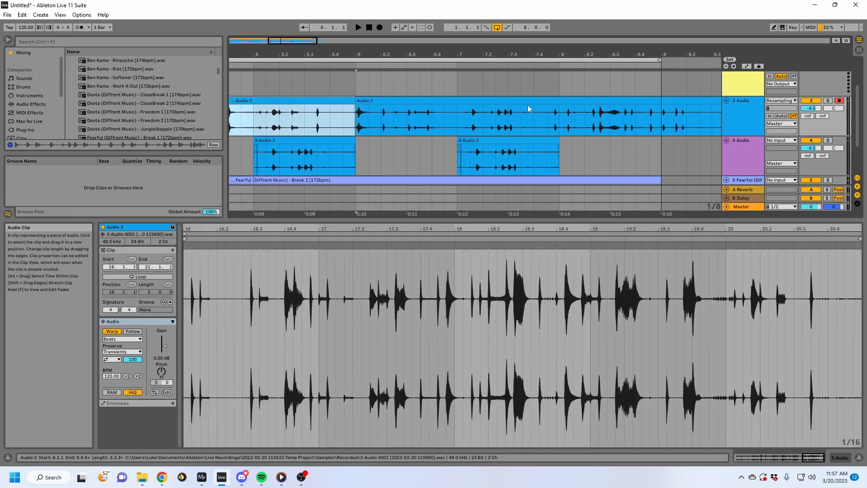
- Split the repositioned Audio 2 clip at bar 8, move its second part to bar 7, and play the edit
left_click(562, 119)
key("ctrl+e")
left_click_drag(575, 101, 474, 112)
left_click(326, 116)
key("space")
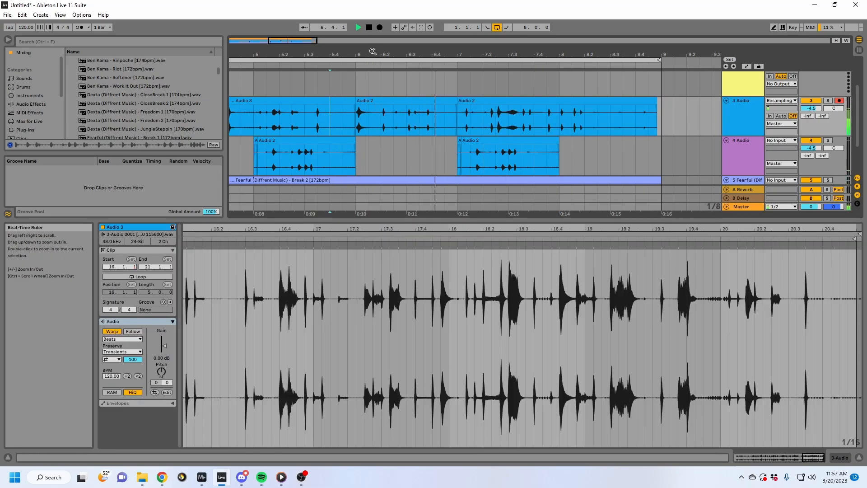
- Add another audio track below 3 Audio and paste a copy of the Audio 3 clip on it at bar 5
left_click_drag(373, 51, 373, 45)
scroll(439, 142, "up", 3)
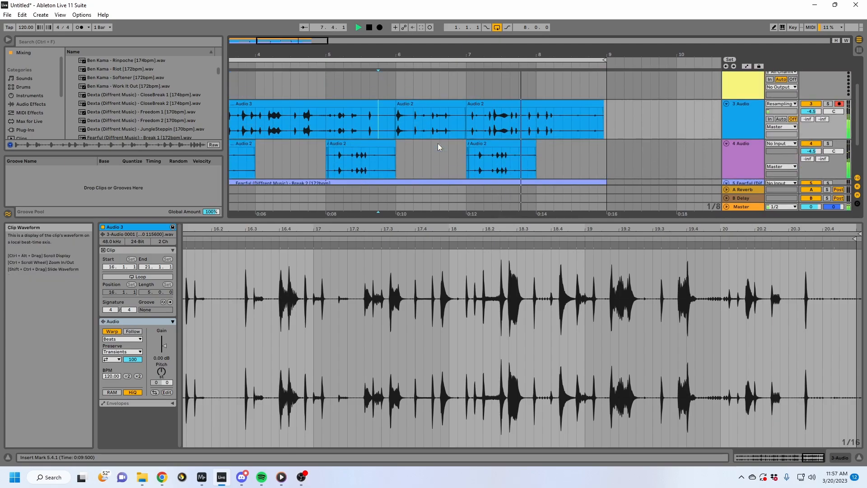
left_click(743, 106)
left_click_drag(477, 55, 477, 30)
key("ctrl+t")
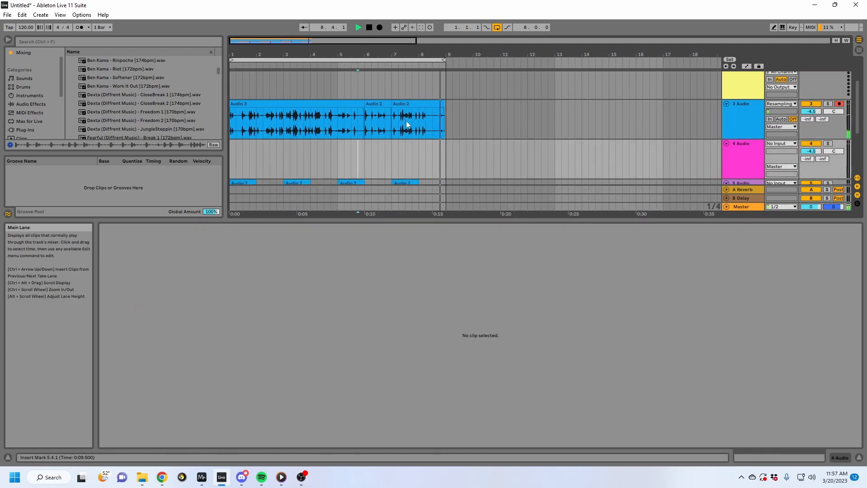
left_click(325, 104)
scroll(342, 129, "down", 1)
left_click(337, 130)
key("ctrl+v")
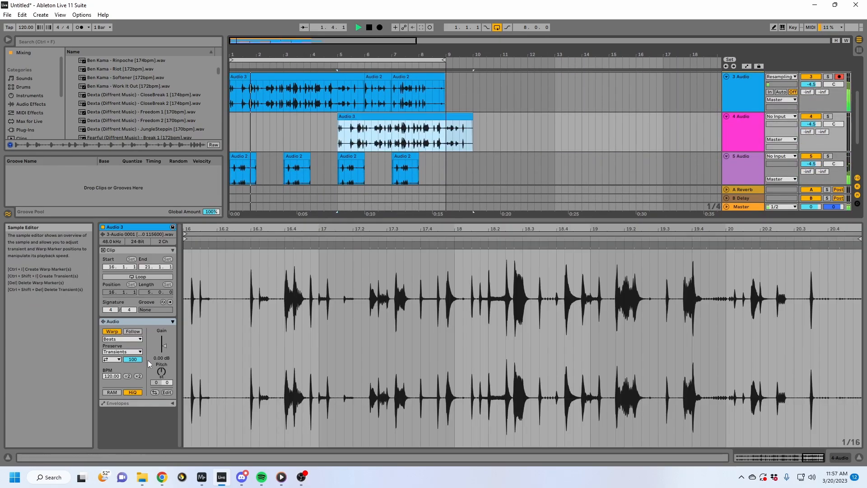
- Warp the pasted Audio 3 clip with Re-Pitch at 60 BPM, trim it to one bar and move it to bar 6
left_click(406, 120)
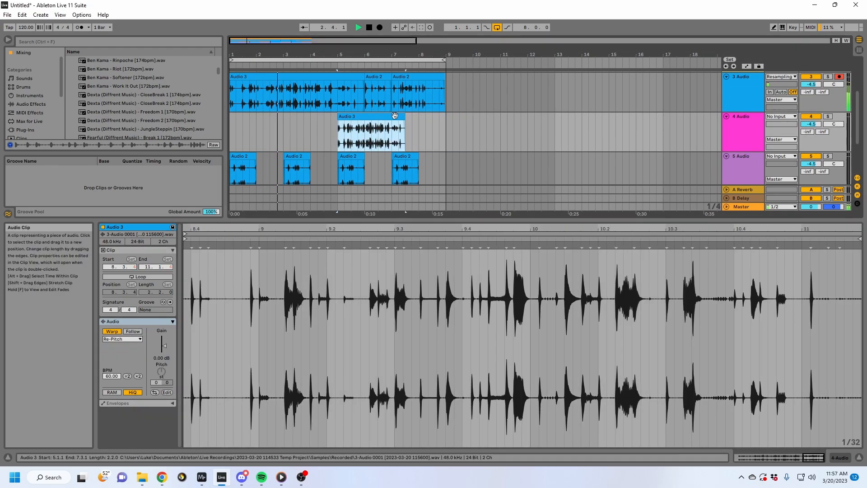
left_click_drag(405, 117, 365, 117)
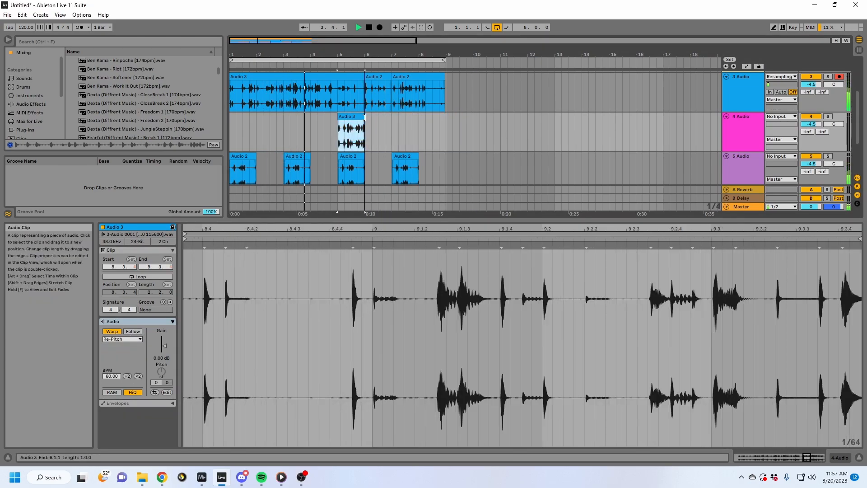
left_click_drag(345, 52, 465, 122)
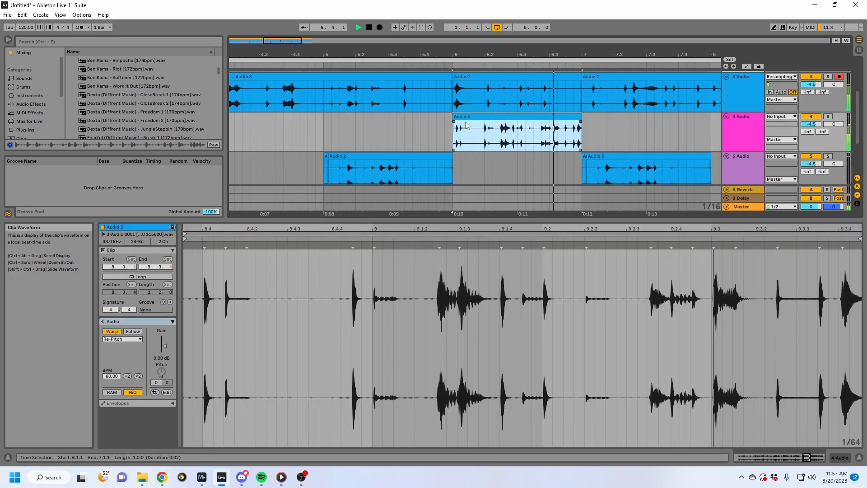
- Extend the end of the Audio 3 clip on 4 Audio to about bar 8 beat 3 and split it at bar 7
scroll(413, 118, "down", 2)
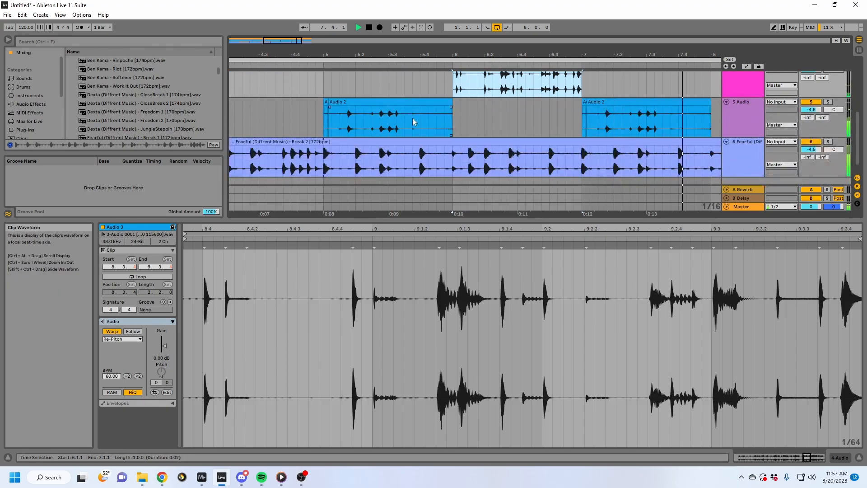
scroll(451, 126, "up", 2)
left_click_drag(507, 55, 384, 48)
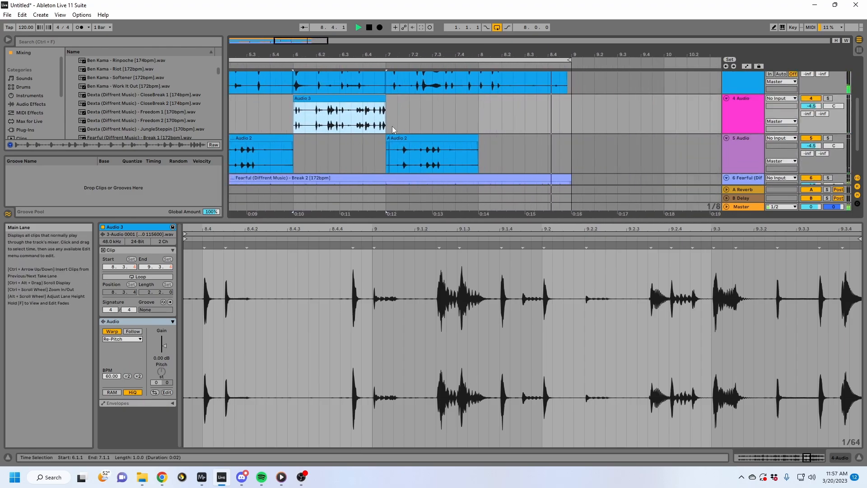
left_click_drag(383, 100, 580, 103)
left_click(389, 121)
key("ctrl+e")
key("space")
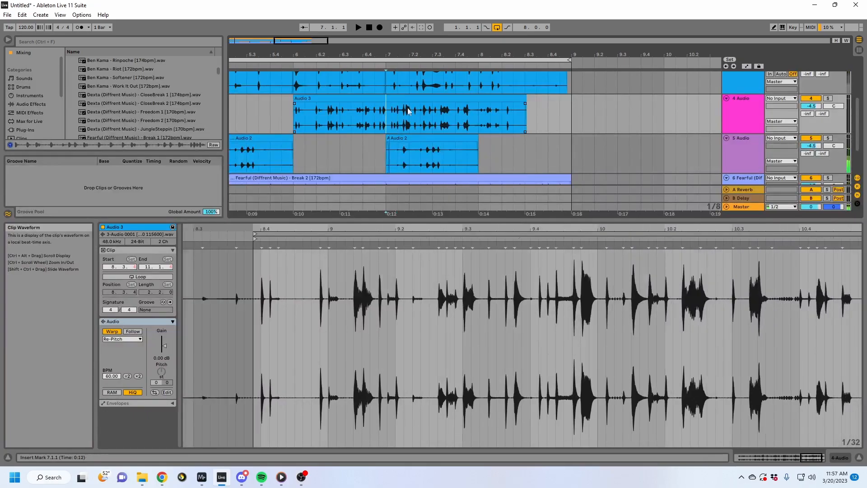
- Move the second part of the split Audio 3 clip to bar 8 and play the edit
left_click_drag(451, 99, 503, 117)
key("space")
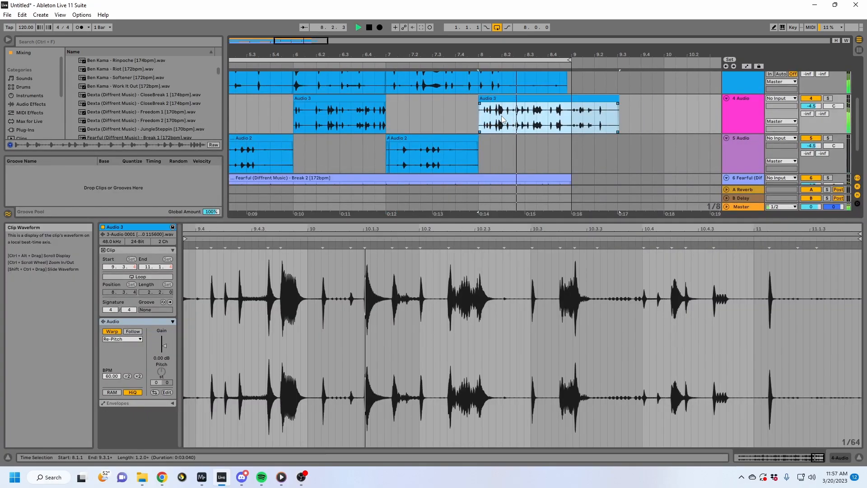
left_click(510, 98)
mouse_move(501, 98)
left_mouse_down()
mouse_move(479, 106)
mouse_move(488, 102)
left_mouse_up()
key("space")
- Shift the Audio 3 clip at bar 8 later by about a 1/32 note and play its new position
scroll(479, 106, "up", 4)
left_click_drag(490, 100, 582, 98)
left_click(424, 116)
key("space")
key("space")
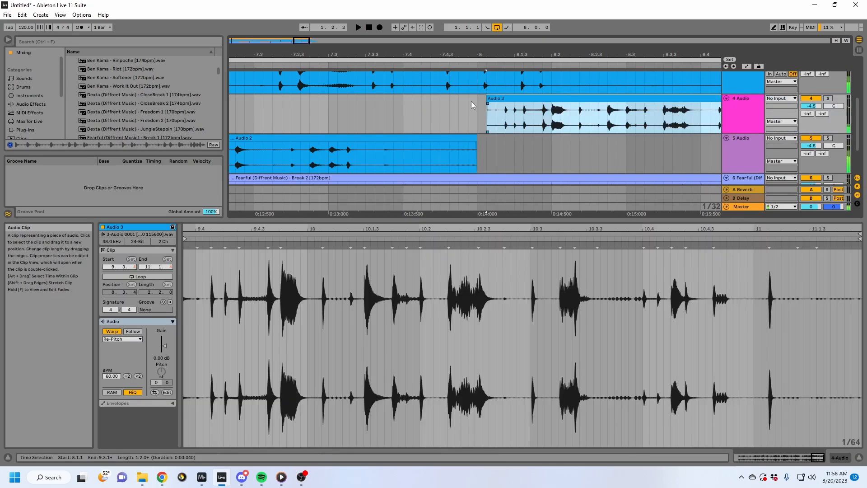
left_click(467, 103)
key("space")
- Play through the arrangement and select the Fearful Break 2 clip and its track
left_click_drag(469, 54, 292, 50)
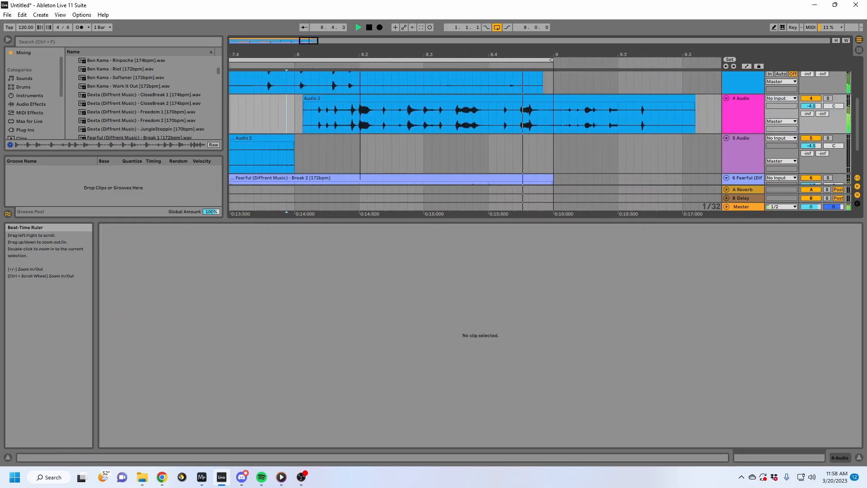
left_click_drag(360, 53, 406, 27)
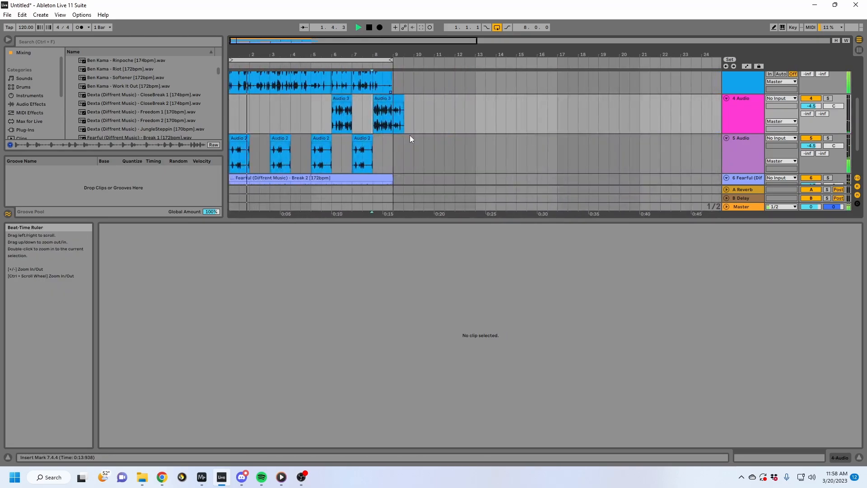
scroll(413, 139, "down", 3)
left_click(373, 130)
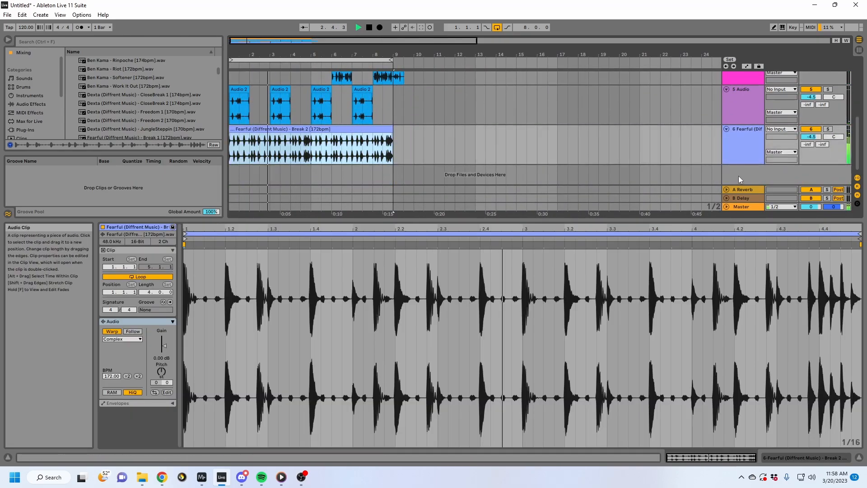
left_click(745, 157)
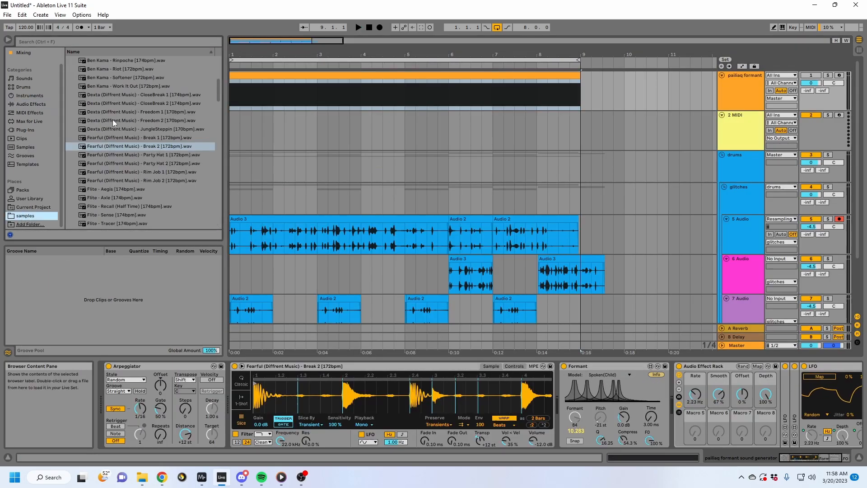
- Collapse the Bass Explorer drum loops folder and open the Glitch folder inside Glitch With Friends vol 2
scroll(113, 123, "up", 7)
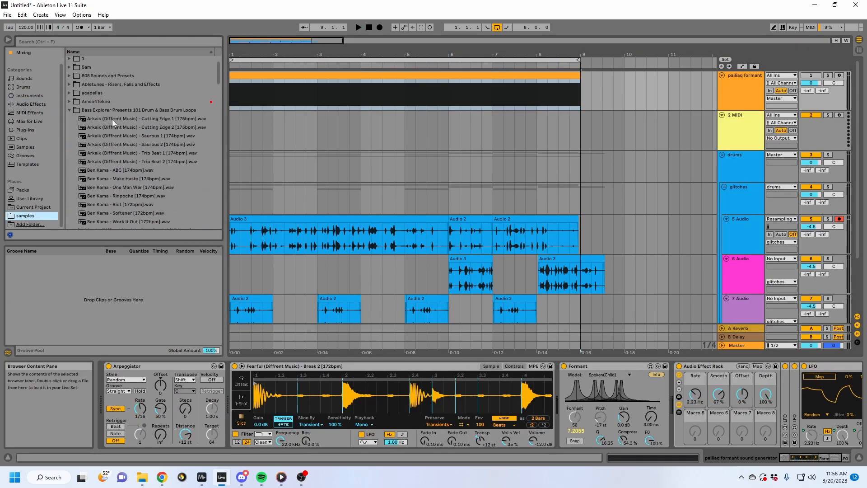
left_click(68, 138)
scroll(78, 153, "down", 2)
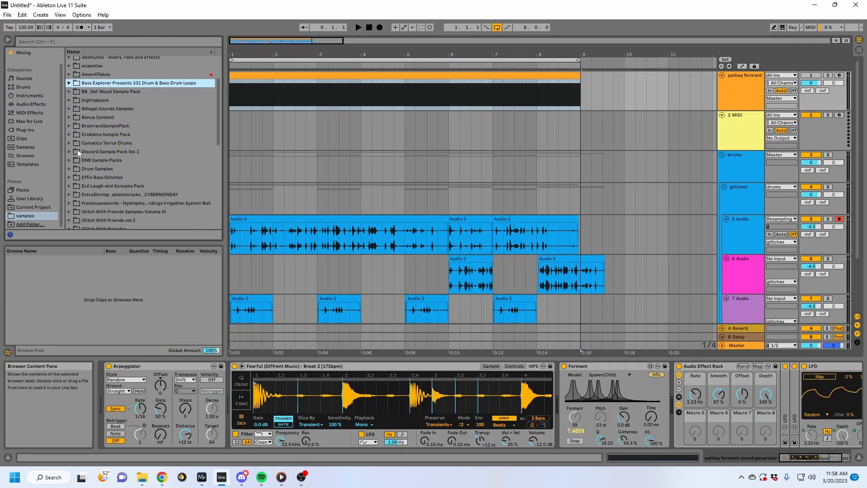
scroll(77, 150, "down", 3)
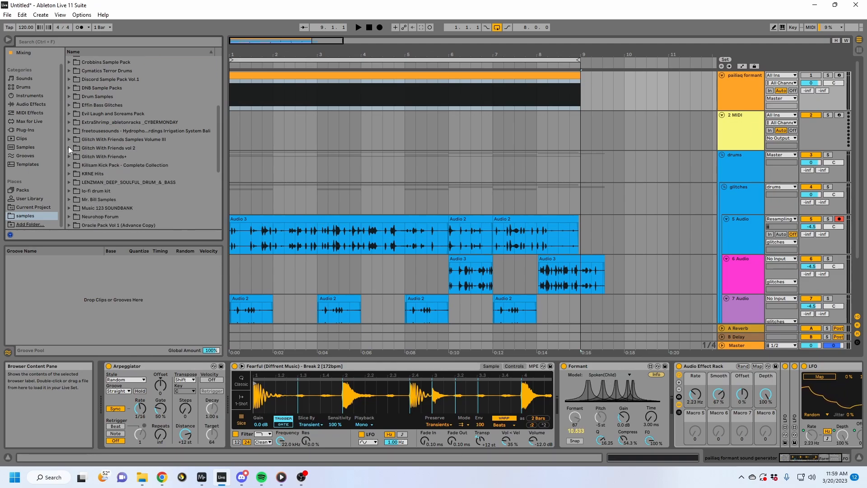
left_click(68, 147)
left_click(78, 146)
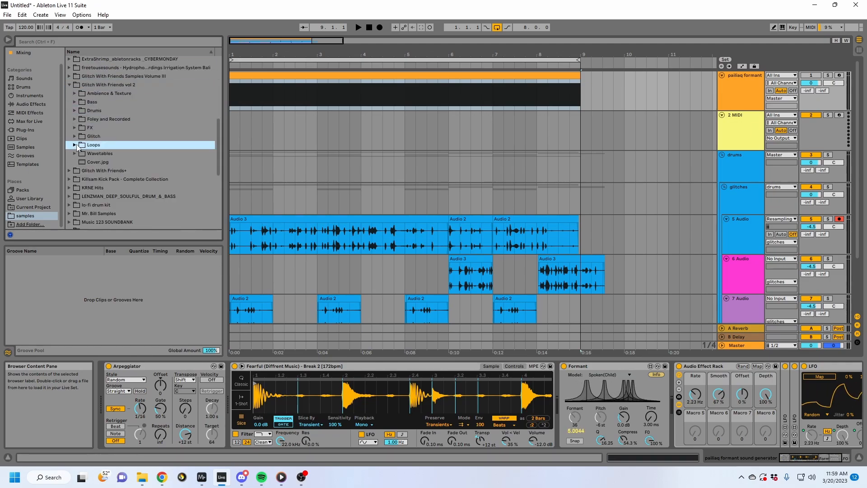
scroll(77, 145, "up", 1)
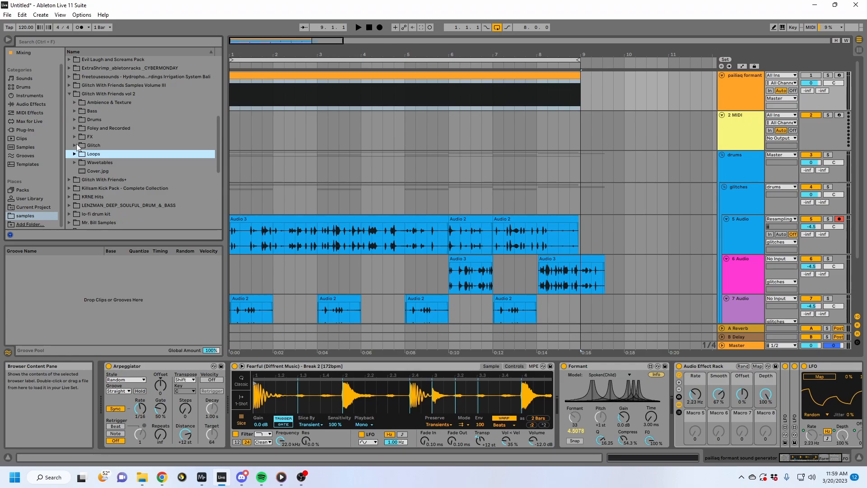
left_click(76, 146)
- Preview glitch one-shots in the Glitch folder, including CLAUDE glitch06, Glorkglunk Glitch 1shot 9 and Man From Sol Unparalleled Swagger
left_click(108, 152)
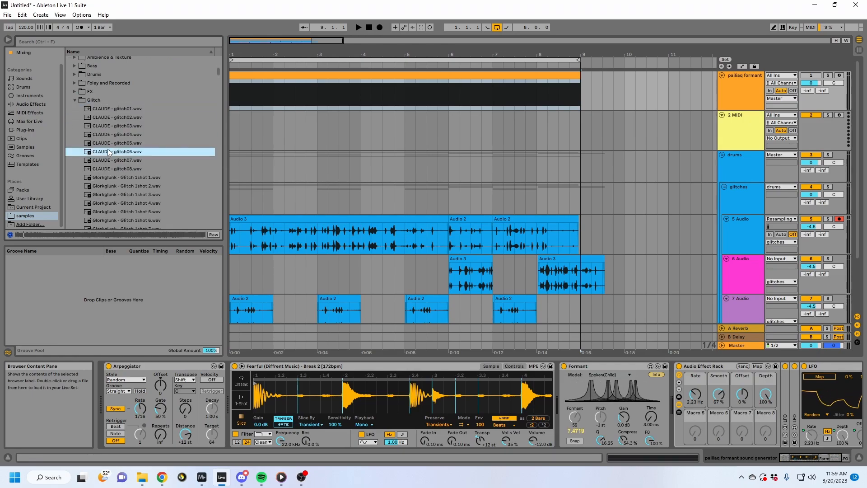
scroll(109, 149, "down", 3)
left_click(128, 175)
scroll(128, 175, "down", 3)
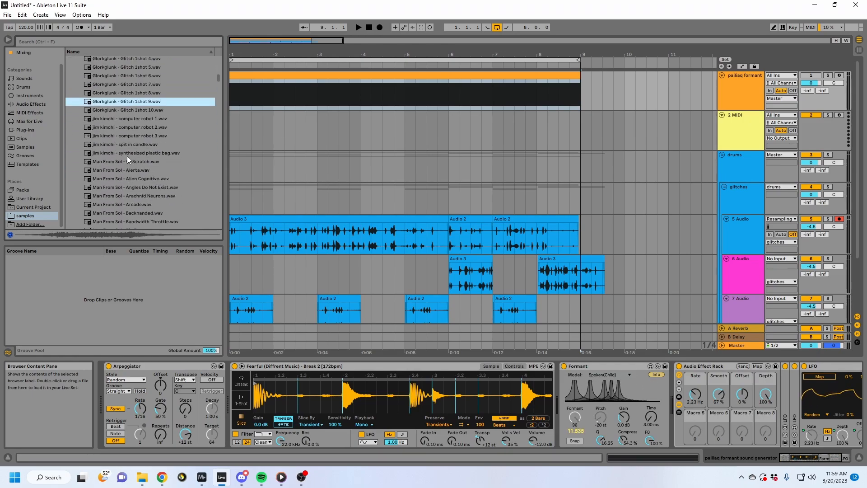
scroll(127, 156, "down", 15)
left_click(165, 144)
scroll(164, 143, "up", 3)
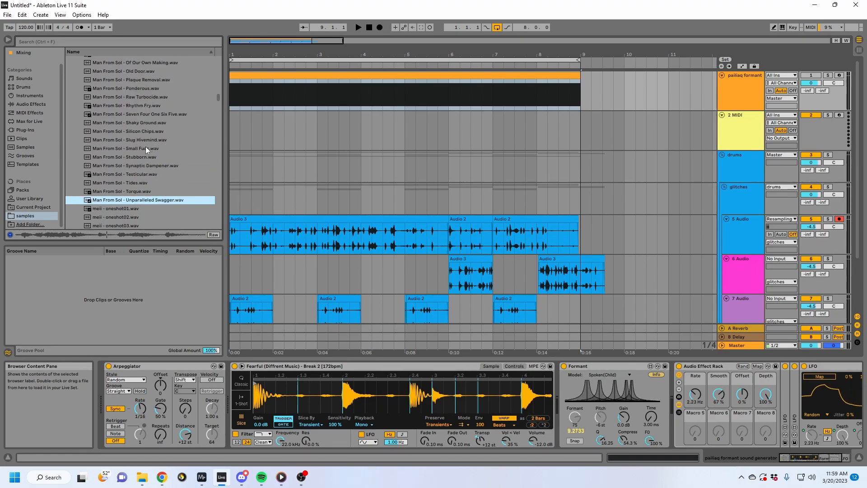
left_click(145, 148)
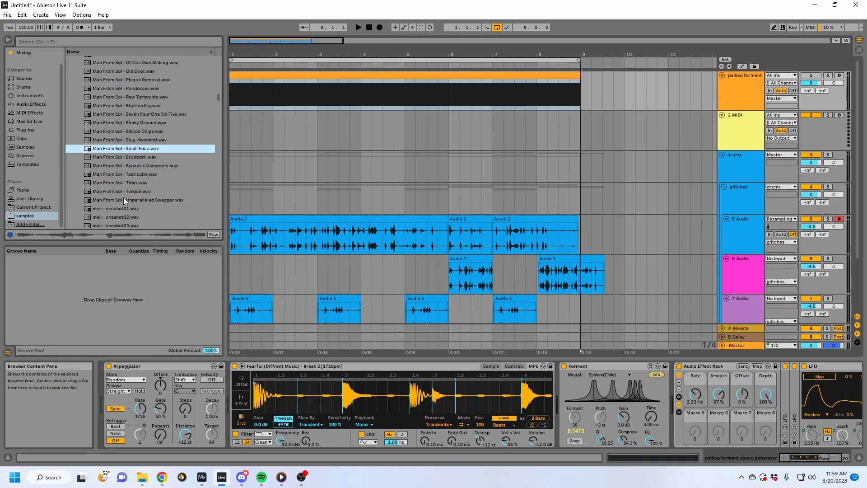
- Place the Man From Sol samples from Seven Four One Six Five to Unparalleled Swagger on 5 Audio at bar 10 and consolidate them
left_click(135, 115)
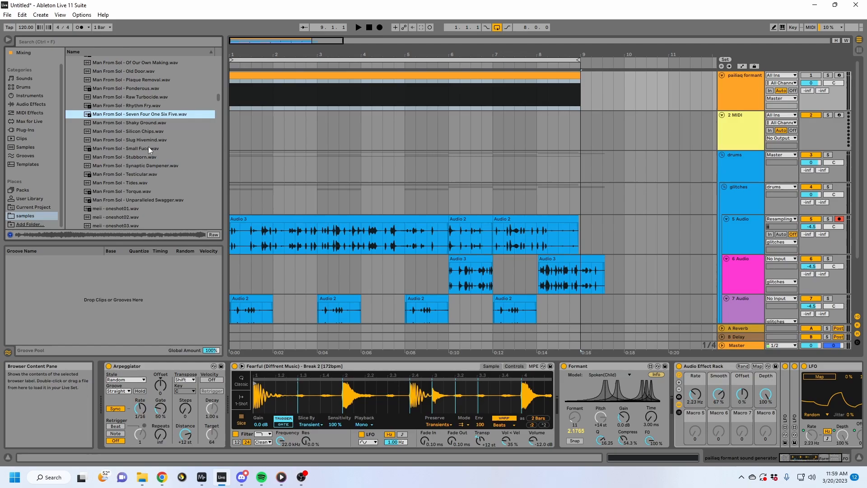
left_click(142, 199, "shift")
left_click_drag(110, 121, 626, 243)
left_click_drag(618, 54, 618, 14)
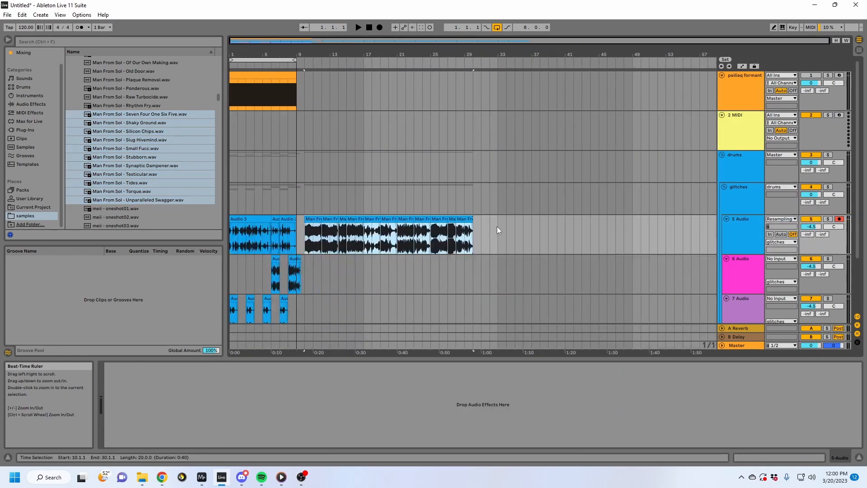
key("ctrl+j")
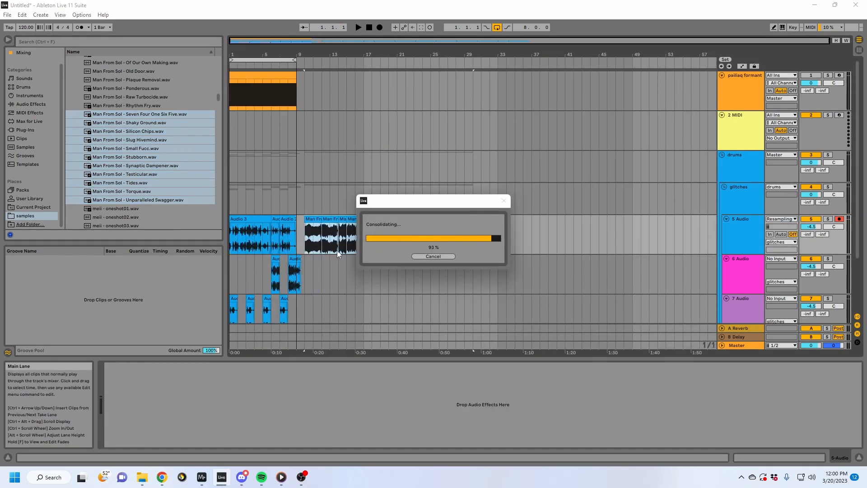
- Load the consolidated Man From Sol clip into the formant track's Simpler and deactivate the clip on 5 Audio
left_click(263, 88)
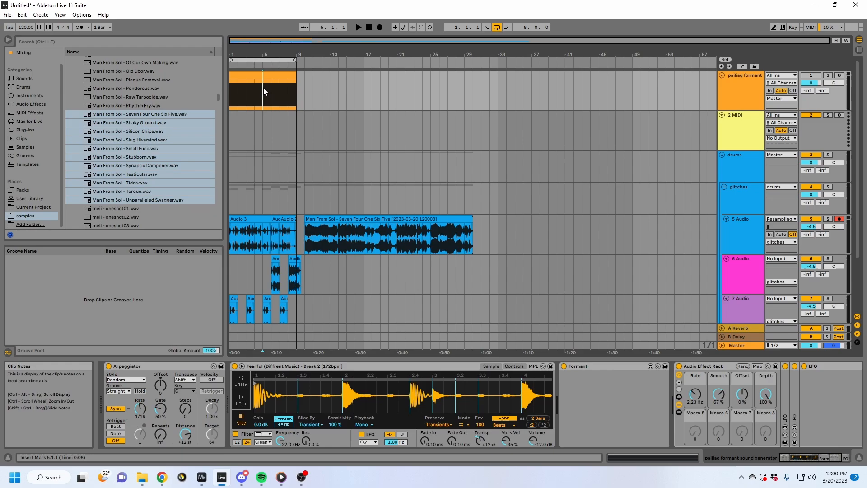
left_click(364, 218)
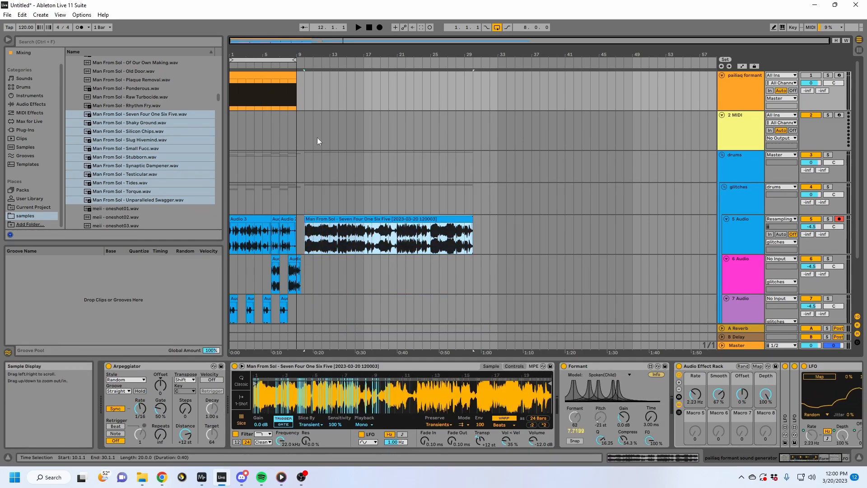
left_click(258, 75)
left_click(357, 213)
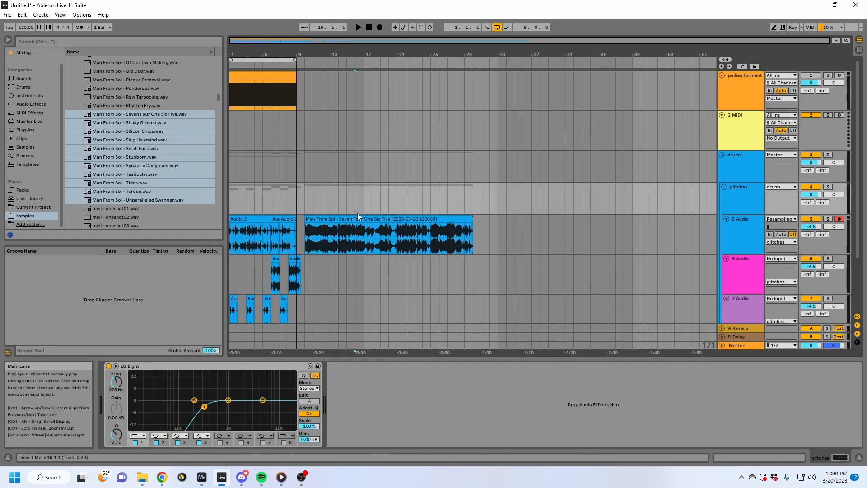
left_click(343, 219)
key("0")
- Solo the pailiaq formant track, play it, and double the warped length of its Simpler sample
left_click(250, 76)
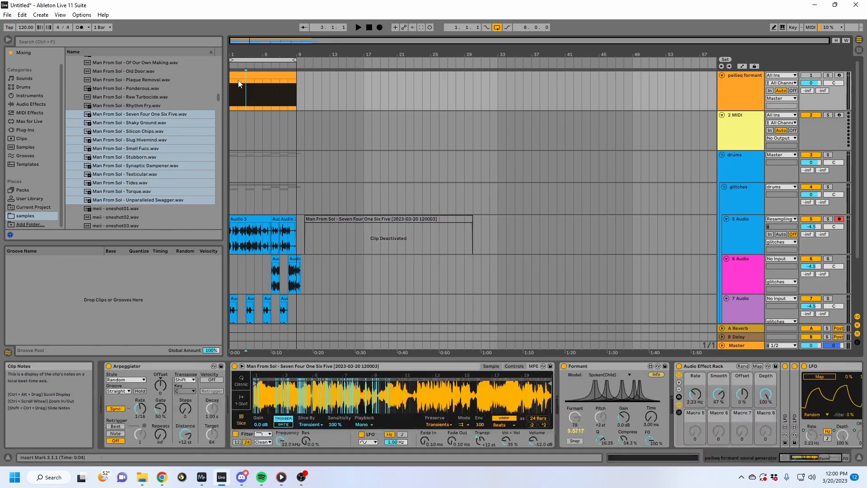
left_click(827, 75)
key("space")
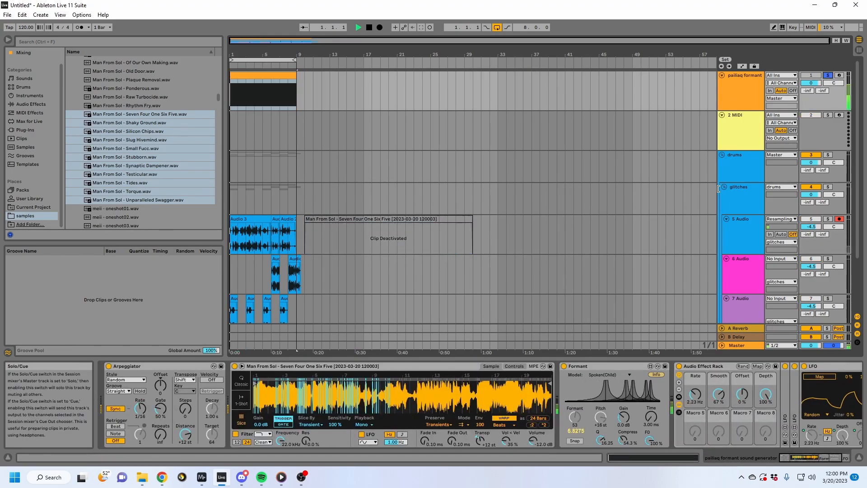
left_click(543, 426)
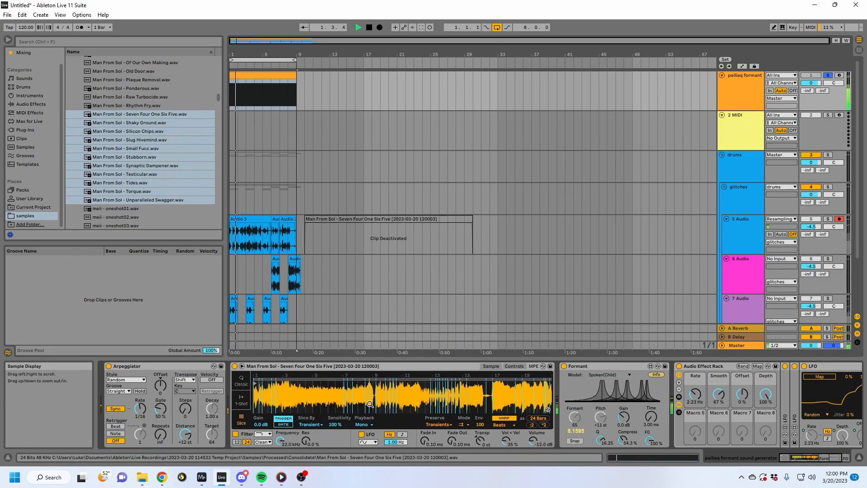
left_click_drag(365, 395, 365, 368)
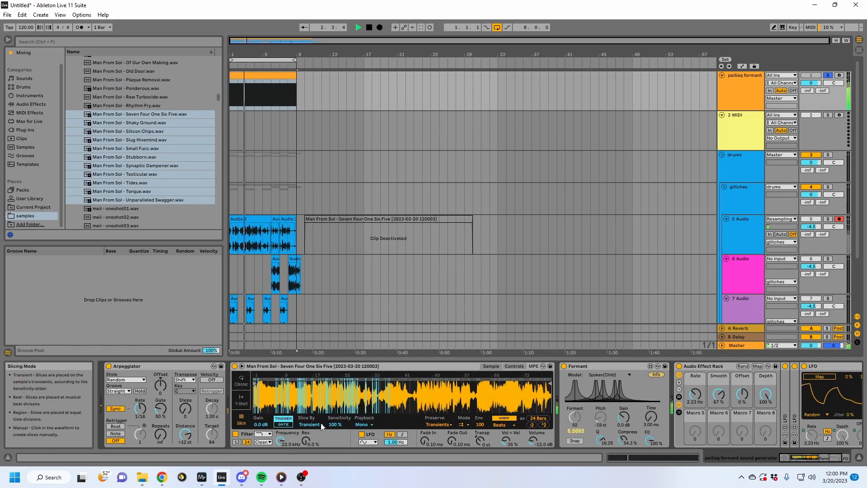
- Set the Simpler's slice sensitivity to 73% and the Arpeggiator rate to 1/8, and play the result
left_click_drag(336, 424, 336, 436)
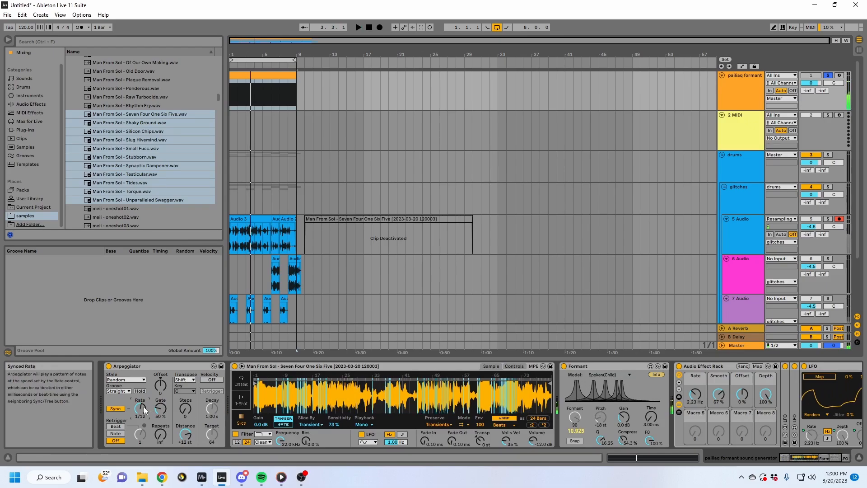
left_click_drag(142, 409, 143, 404)
key("space")
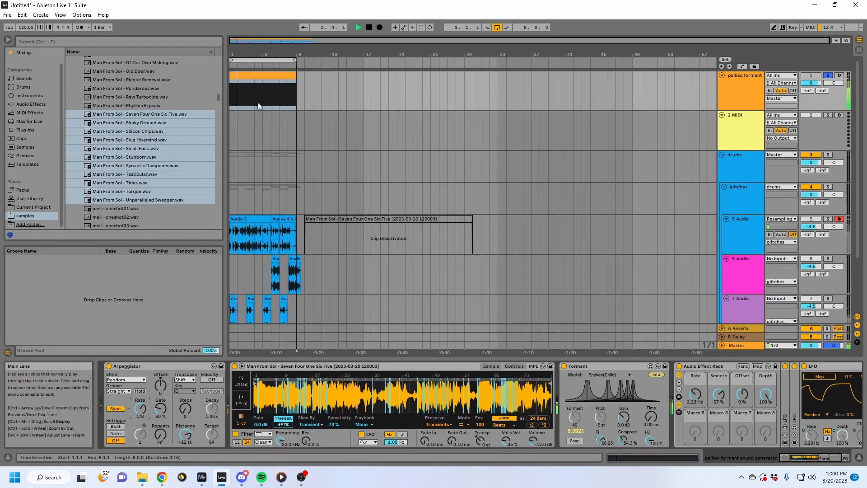
- Insert an audio track below 2 MIDI and set its input to pailiaq formant sound generator
left_click_drag(260, 54, 259, 79)
left_click(751, 135)
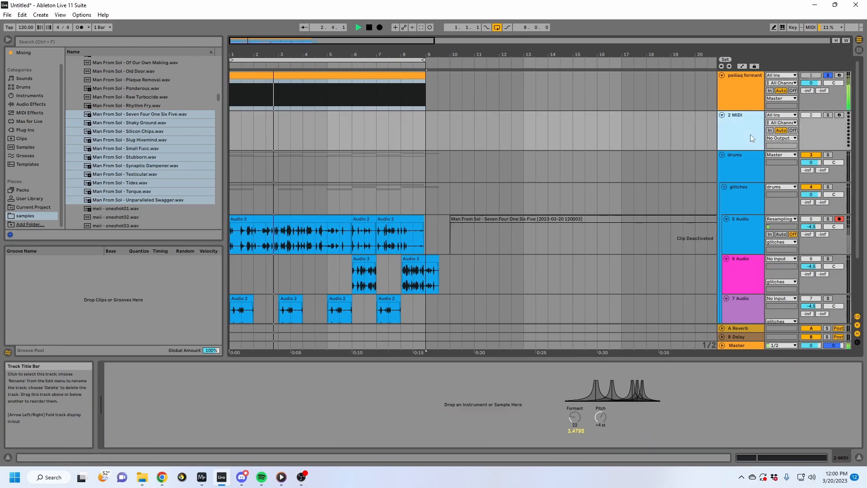
key("ctrl+t")
left_click(781, 155)
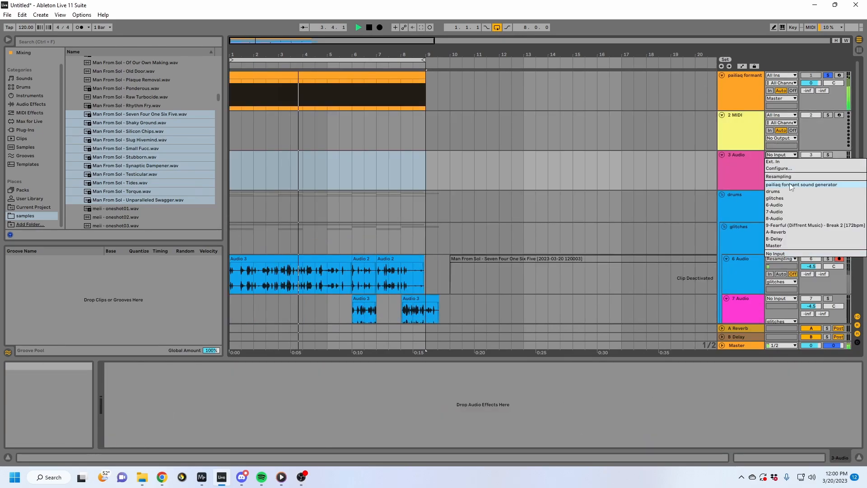
left_click(791, 185)
- Set the formant track's Audio Effect Rack Rate macro to 0.47 Hz and start recording onto 3 Audio
left_click(727, 81)
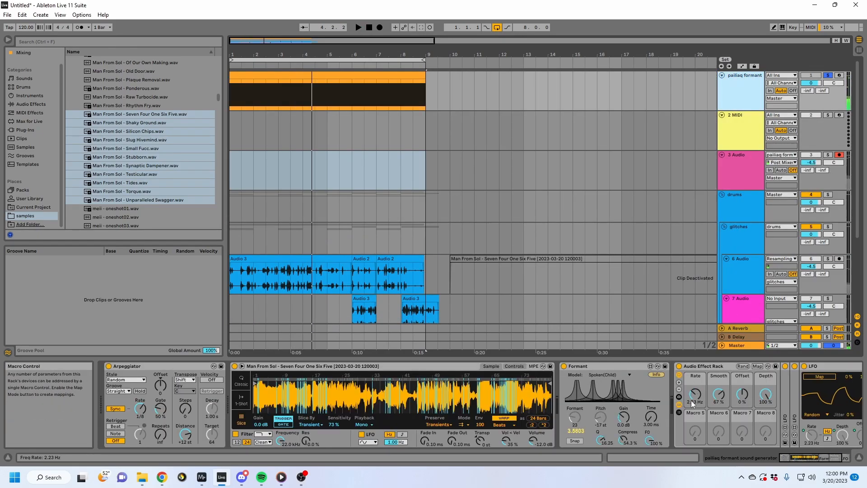
left_click_drag(691, 400, 691, 420)
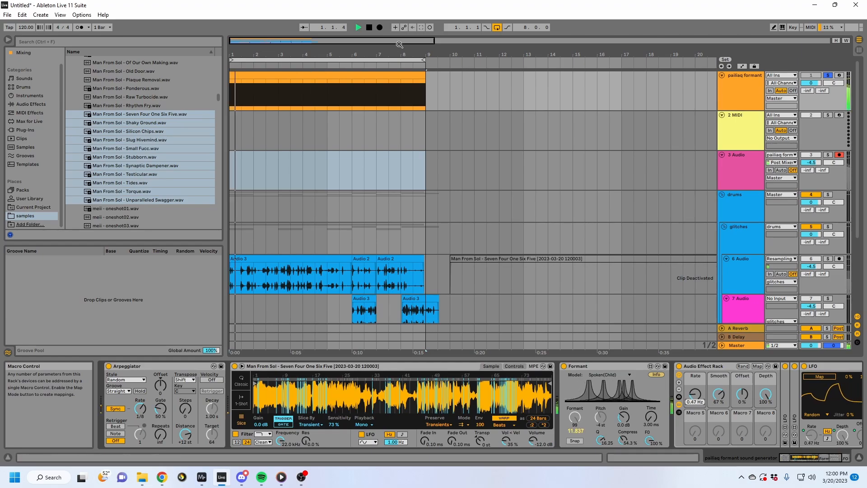
left_click(381, 30)
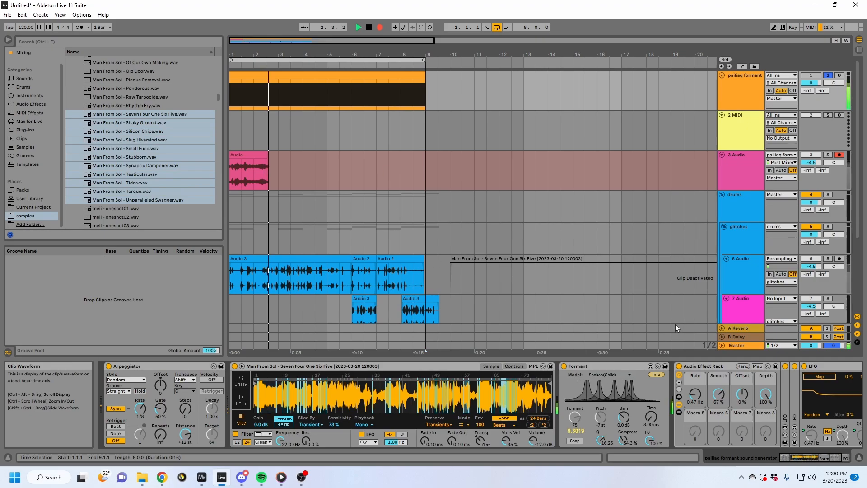
- Set the formant track's Audio Effect Rack Rate macro to 1.29 Hz and stop recording onto 3 Audio
left_click_drag(695, 393, 695, 373)
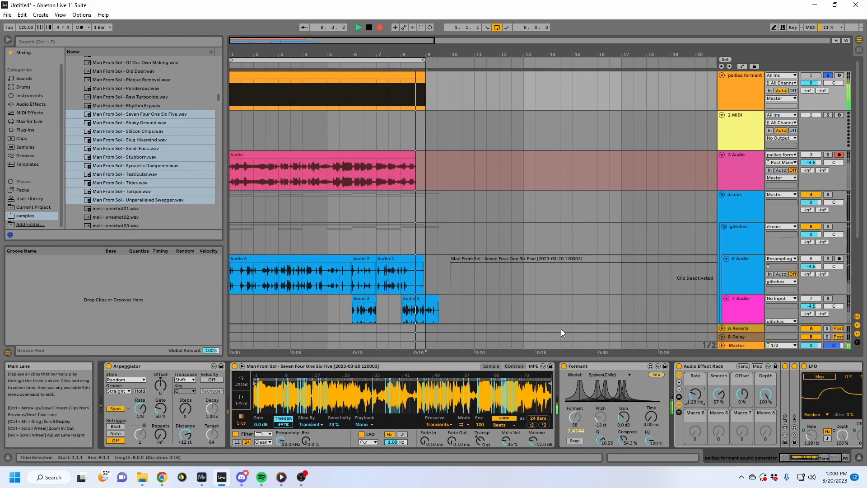
key("space")
- Extend the start of the recorded 3 Audio clip back to 1.1.1, and play the track soloed
left_click(244, 155)
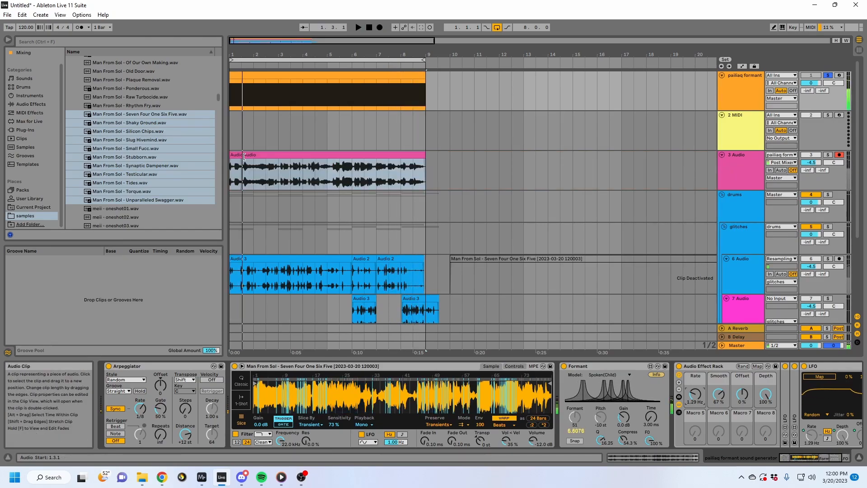
left_click_drag(244, 157, 224, 156)
left_click(828, 155)
key("space")
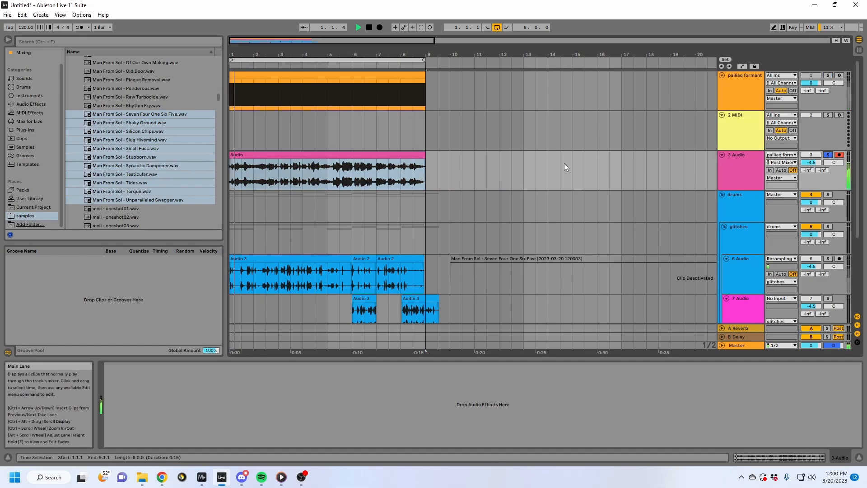
- Set the 3 Audio clip's warp mode to Re-Pitch and double its original tempo to 240 BPM
left_click(777, 456)
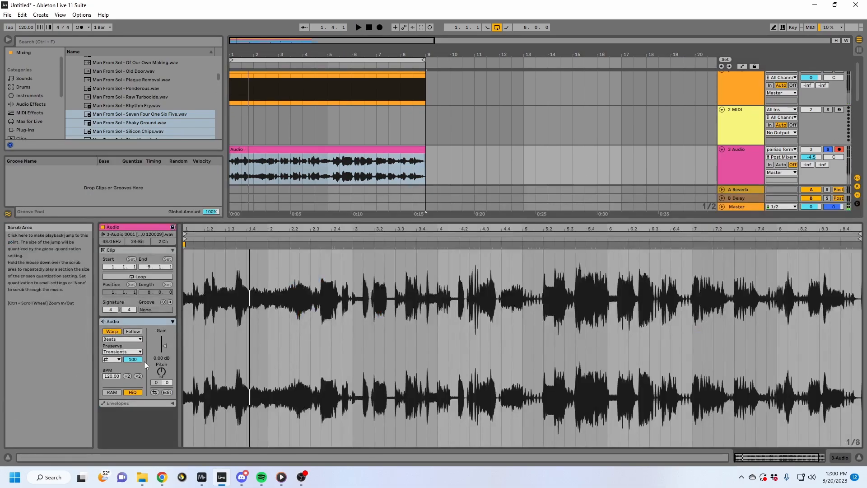
left_click(139, 376)
left_click(122, 339)
left_click(123, 367)
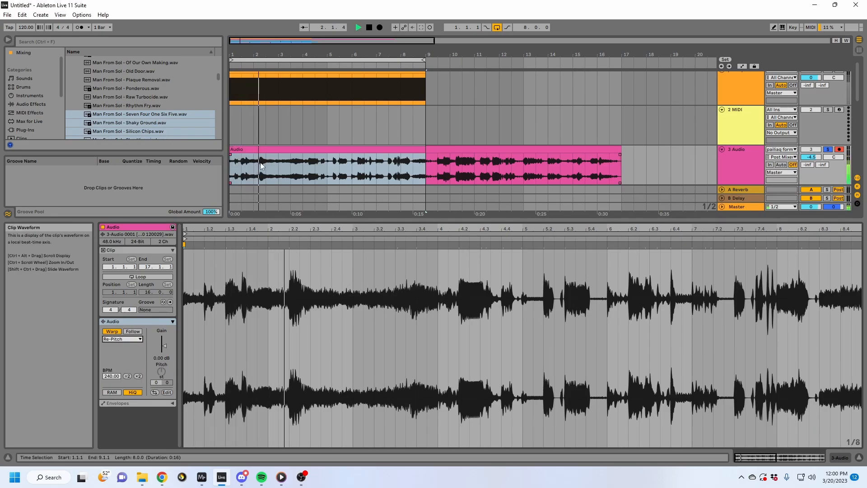
- Split the stretched 3 Audio clip at 1.3.1, move the remaining part to 1.1.1, and play it with the other tracks
key("space")
left_click_drag(261, 163, 224, 140)
left_click_drag(253, 55, 253, 135)
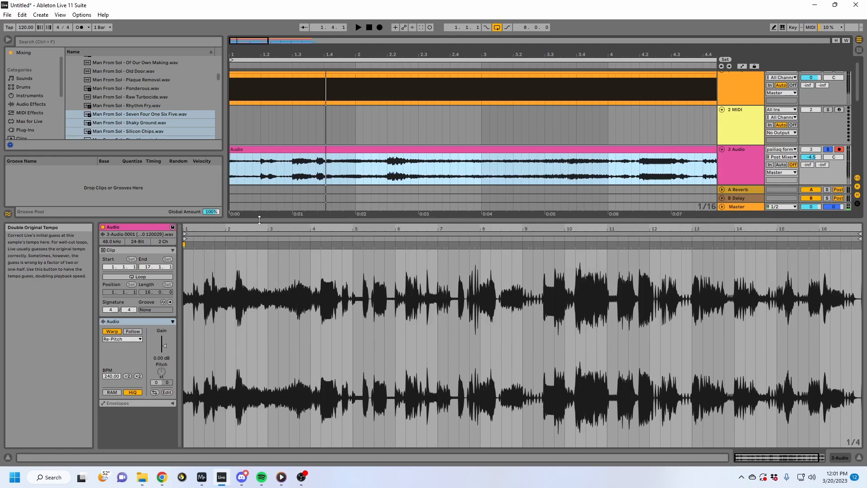
left_click(292, 167)
key("ctrl+e")
left_click_drag(296, 150, 231, 151)
key("space")
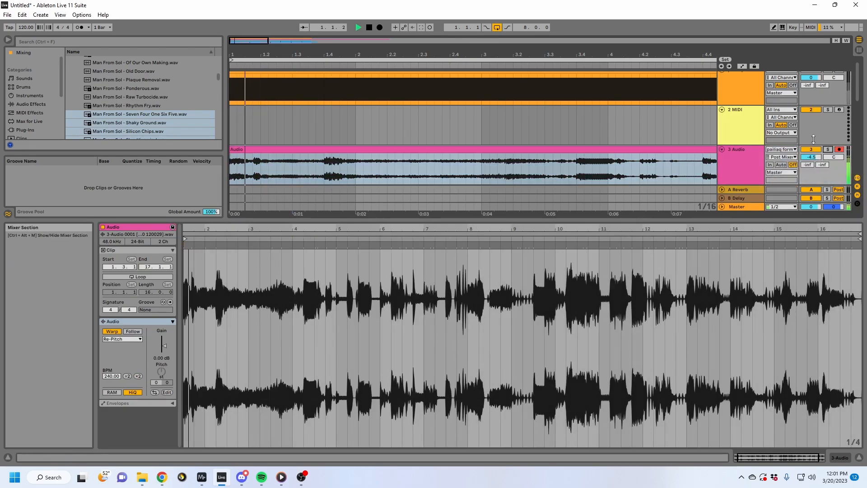
scroll(485, 137, "down", 2)
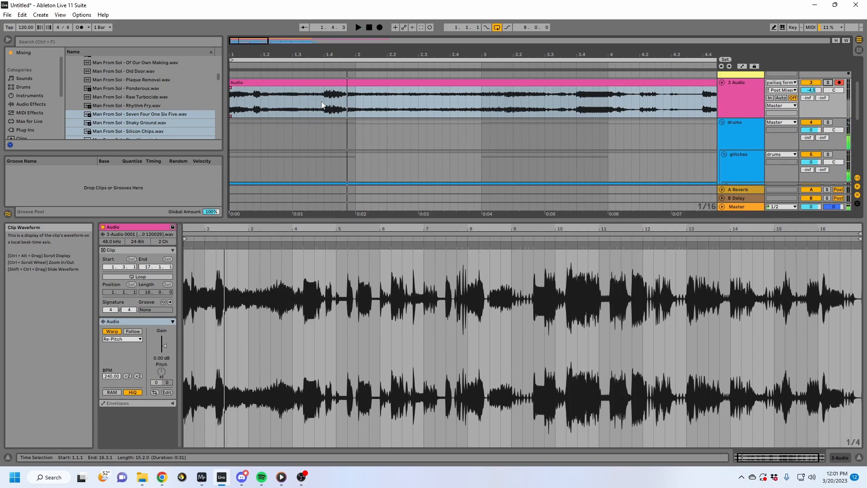
- Deactivate the 3 Audio section from 1.4.1 to 2.1.1 and play the result
left_click_drag(323, 104, 359, 100)
key("0")
left_click(316, 83)
key("space")
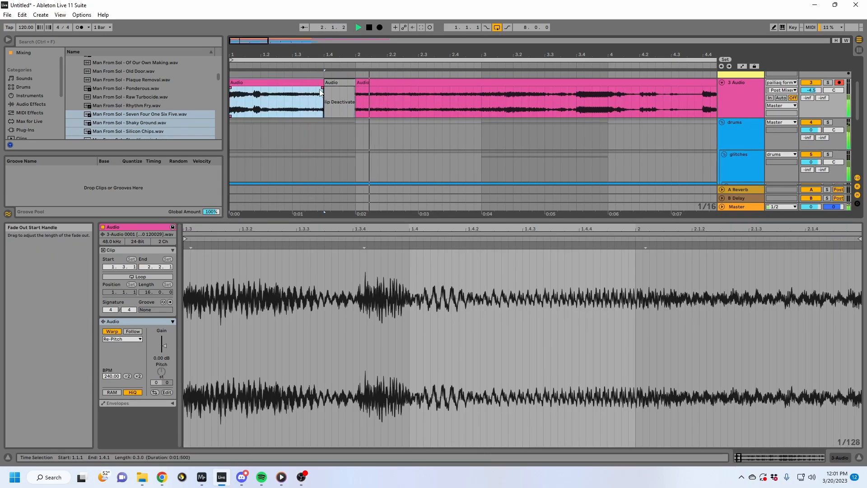
- Fade out the first 3 Audio clip across its whole length and deactivate the clip from bar 2 onward
left_click_drag(322, 92, 223, 83)
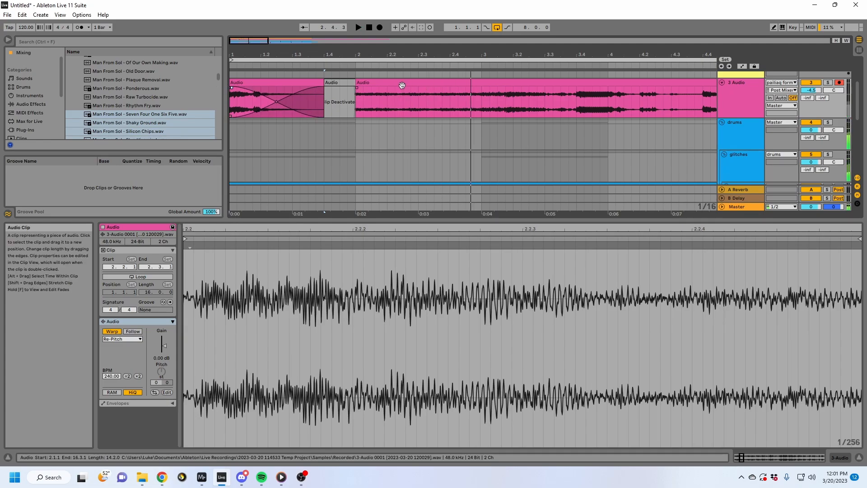
left_click(359, 83)
key("space")
left_click(319, 82)
key("space")
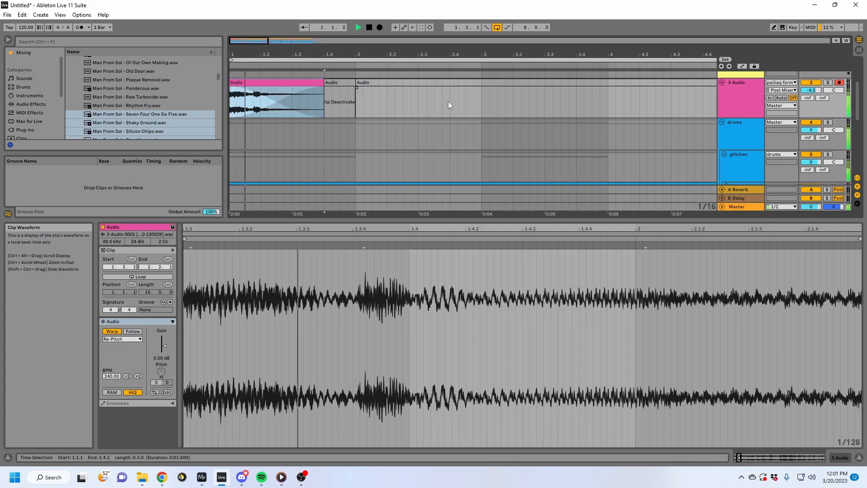
- Duplicate the 3 Audio clip pattern across the eight-bar loop and play it with the drums
left_click(484, 104, "shift")
key("ctrl+d")
key("space")
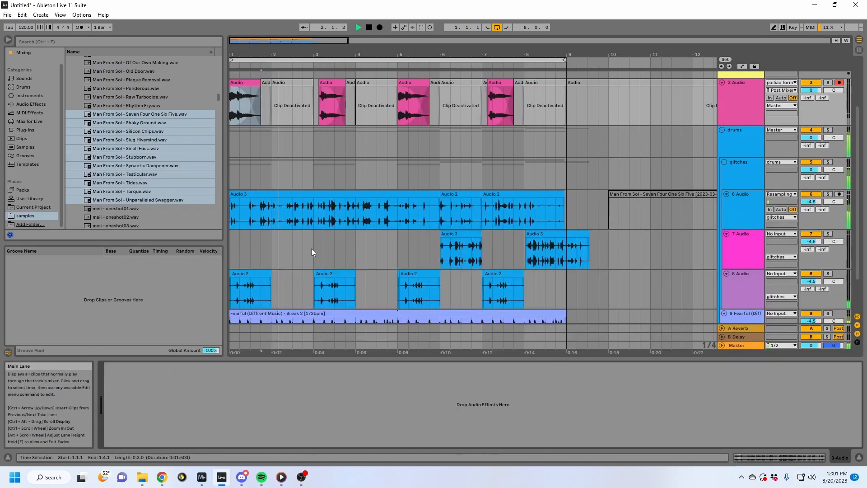
scroll(311, 252, "down", 2)
scroll(312, 252, "up", 4)
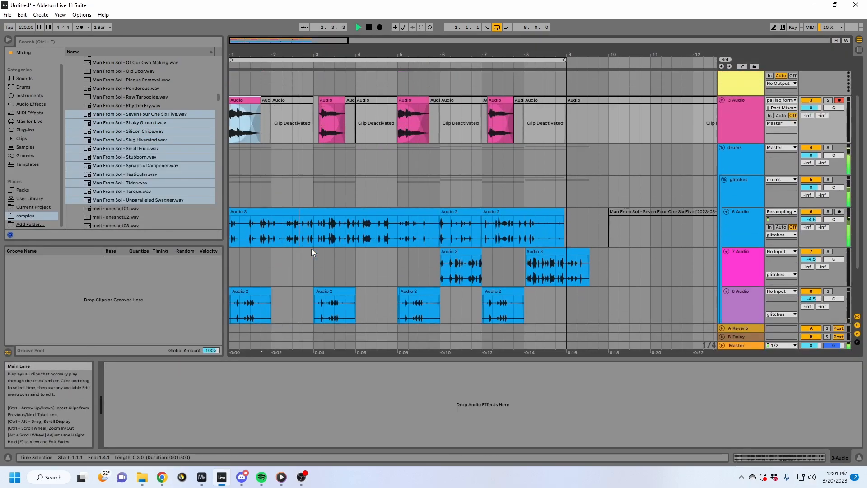
- Reactivate the leftover 3 Audio clip after bar 9 and trim its start to 13.1.1
left_click(582, 156)
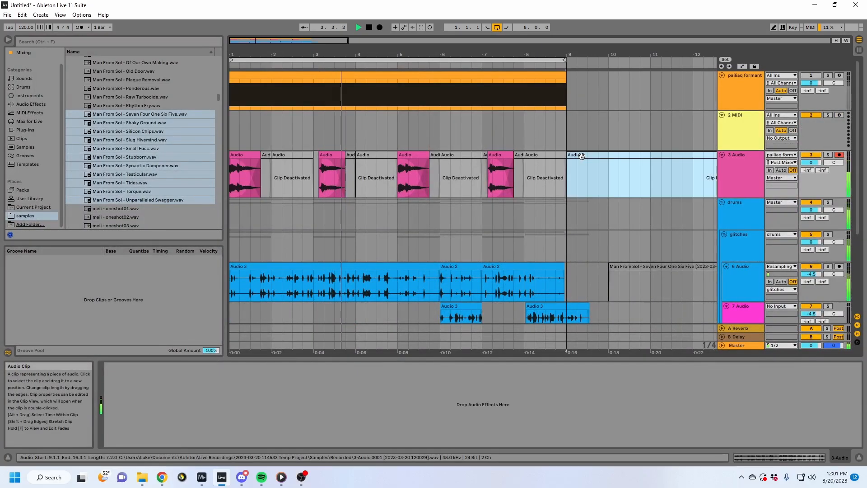
key("0")
left_click_drag(575, 54, 315, 53)
left_click(342, 174)
left_click_drag(312, 156, 351, 157)
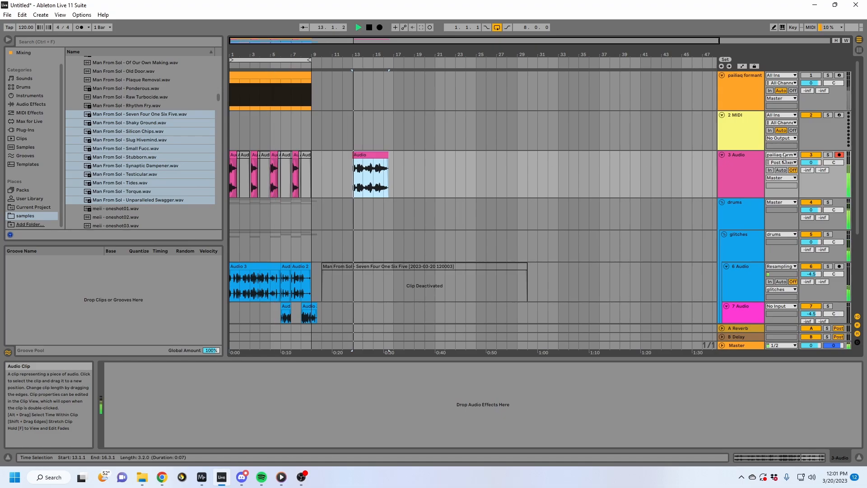
- Audition the leftover 3 Audio clip soloed and copy its section from 13.3.1 to 14.1.1
left_click(827, 155)
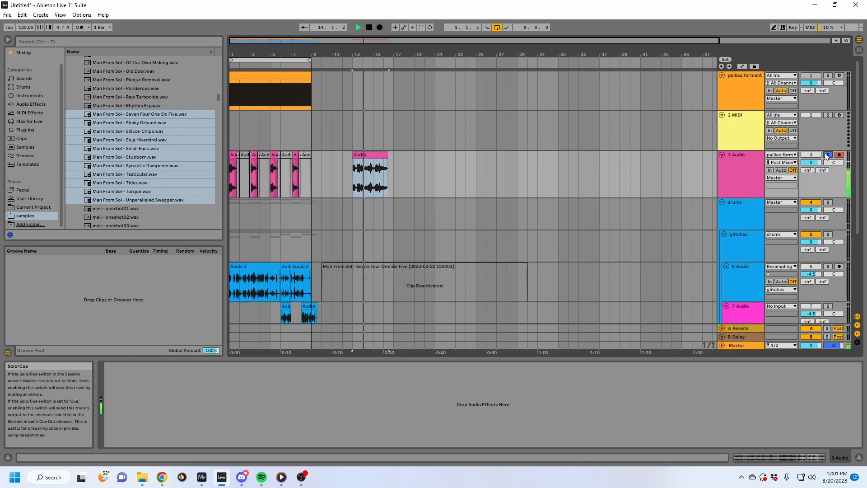
left_click_drag(360, 54, 361, 113)
key("space")
left_click_drag(351, 186, 389, 184)
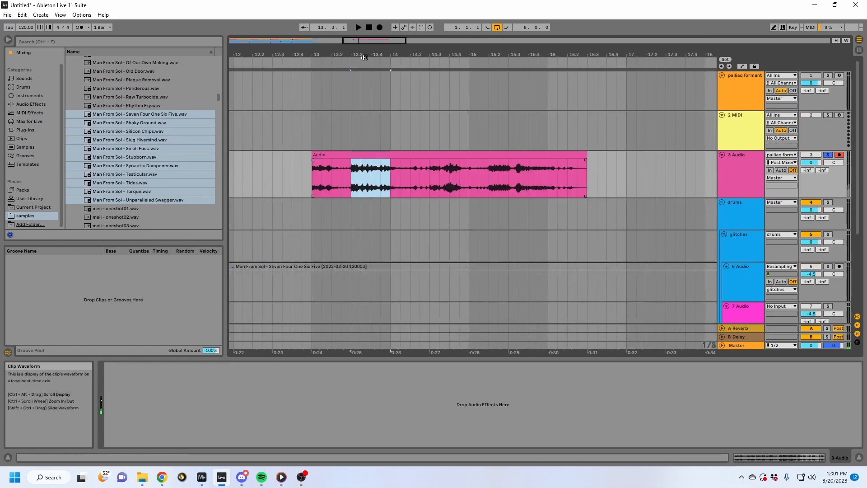
- Insert an audio track below 3 Audio and paste the copied section onto it at 1.4.1
mouse_move(364, 56)
left_mouse_down()
mouse_move(749, 44)
mouse_move(750, 20)
left_mouse_up()
left_click(749, 162)
key("ctrl+t")
left_click(243, 221)
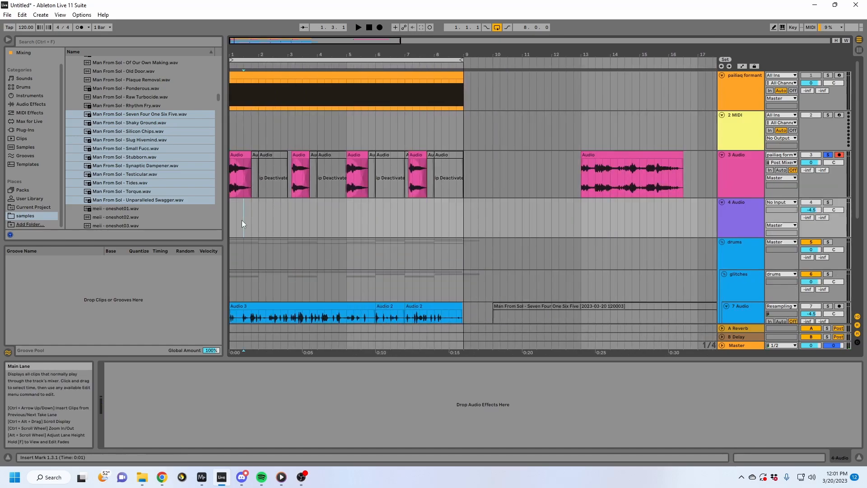
key("ctrl+v")
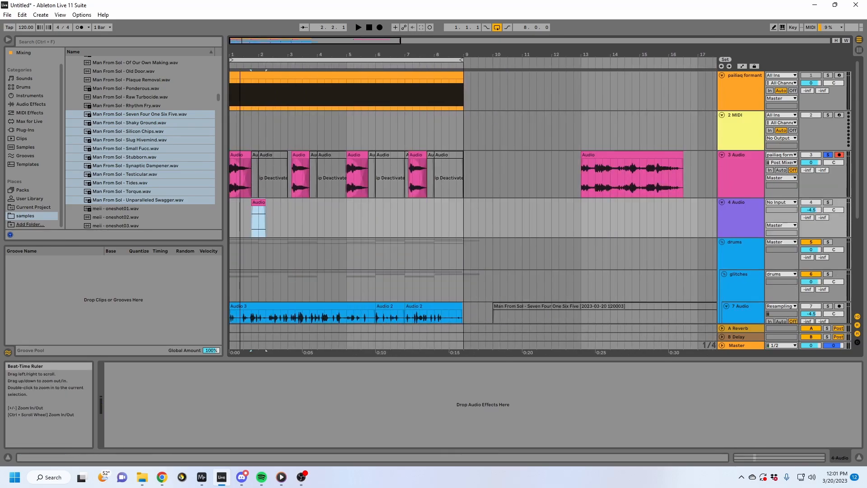
- Solo the 4 Audio track and play its pasted clip
left_click_drag(260, 55, 362, 148)
key("space")
key("space")
left_click(828, 202)
key("space")
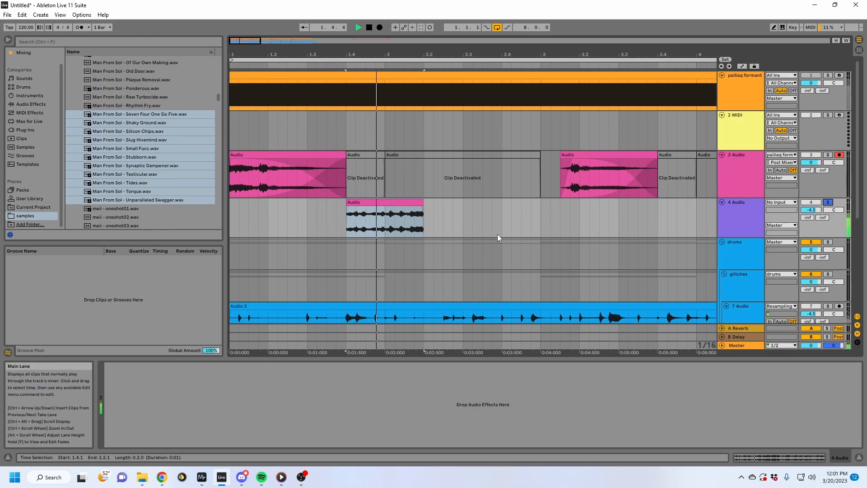
- Reverse the 4 Audio clip, shorten it to end at 2.1.2, and play it unsoloed with the other tracks
key("space")
mouse_move(347, 201)
left_mouse_down()
mouse_move(385, 200)
mouse_move(348, 201)
mouse_move(376, 201)
mouse_move(351, 208)
left_mouse_up()
left_click(230, 218)
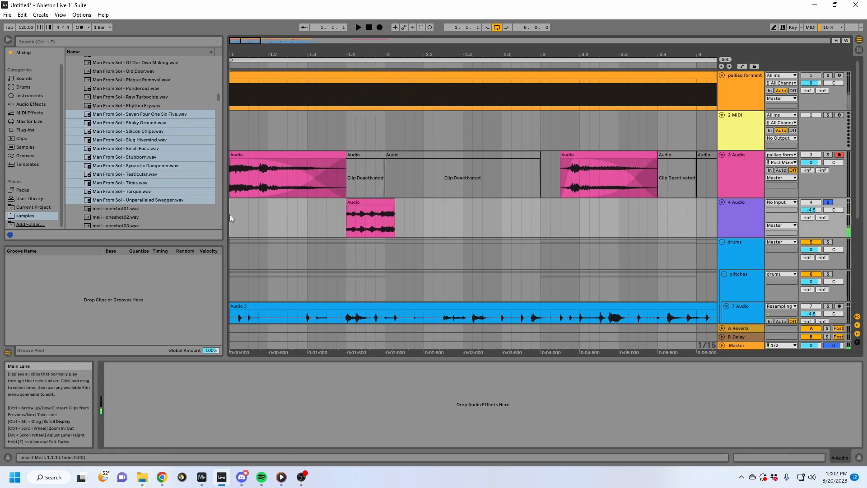
left_click(825, 203)
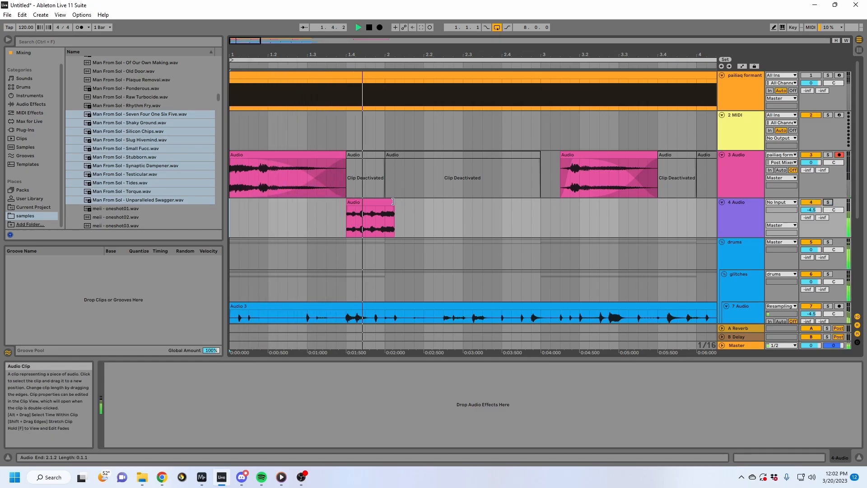
- Extend the 4 Audio clip's end to 3.1.1 and split the clip at 2.1.2
left_click_drag(392, 202, 541, 203)
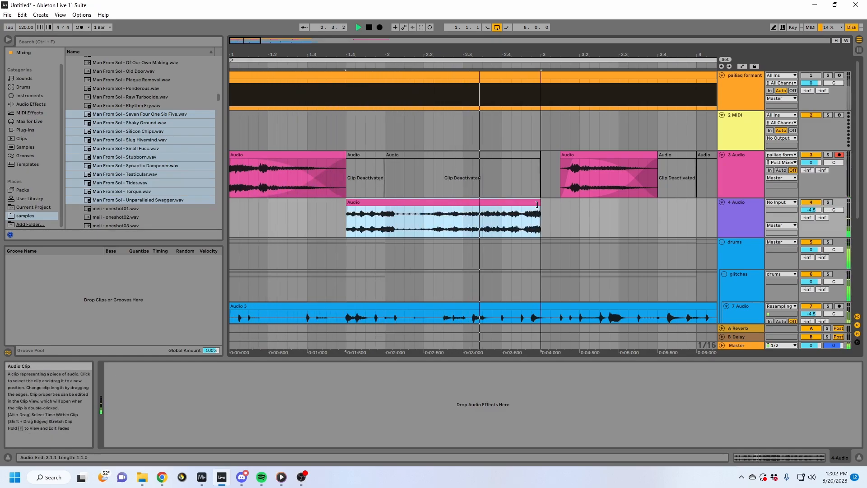
left_click(396, 229)
key("ctrl+e")
- Move the second 4 Audio piece to 2.1.1 and extend its end to 3.1.1
mouse_move(408, 202)
left_mouse_down()
mouse_move(388, 203)
mouse_move(397, 202)
left_mouse_up()
left_click(350, 211)
key("space")
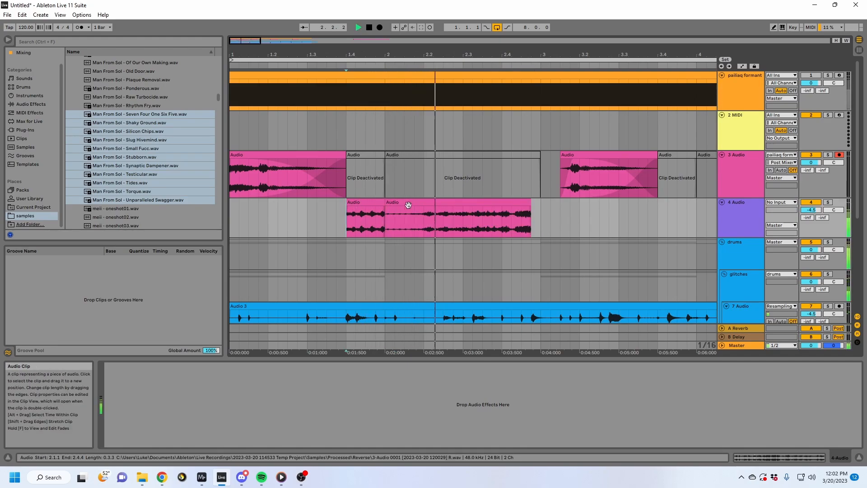
left_click_drag(530, 204, 540, 204)
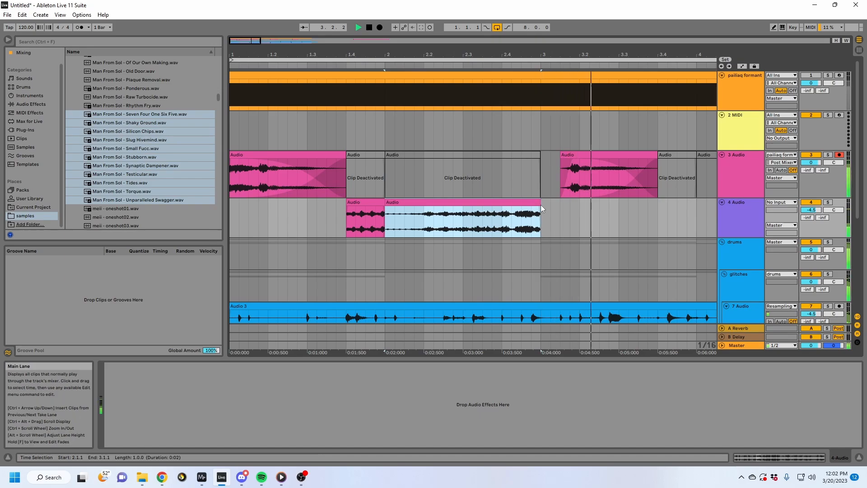
key("space")
- Play from bar 1 and extend the start of the second active 3 Audio clip back to 3.1.1
left_click(366, 202)
left_click(334, 180)
key("space")
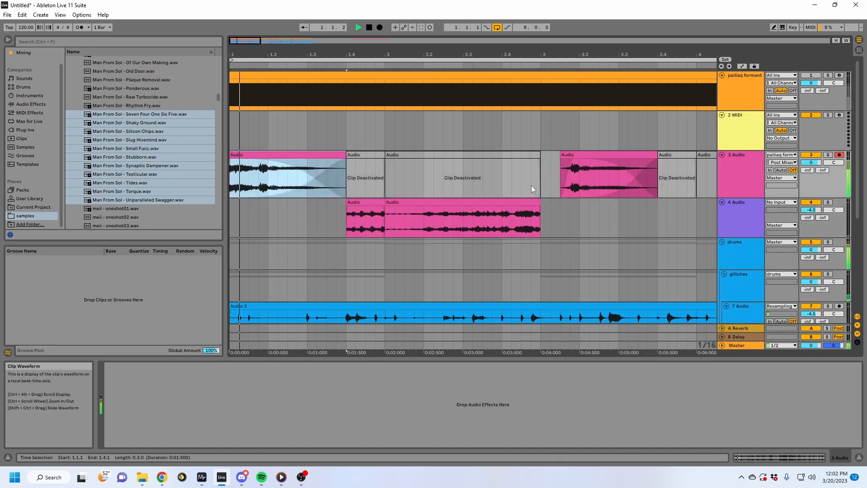
left_click_drag(566, 155, 541, 155)
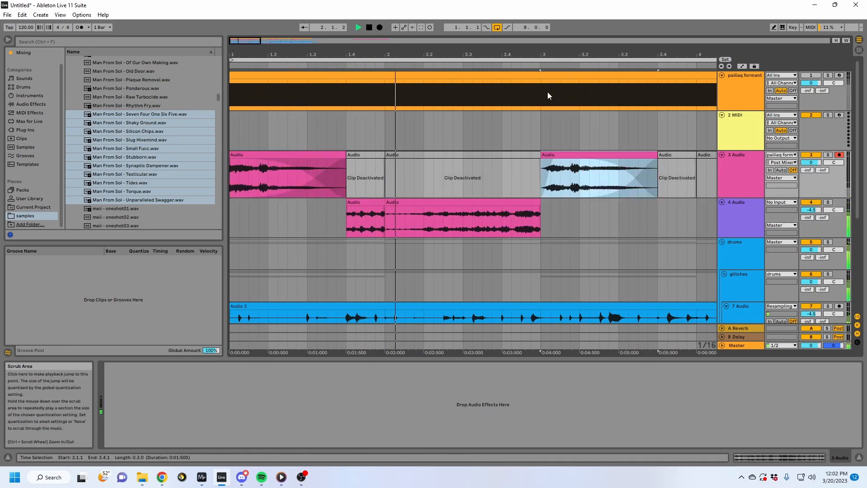
left_click(738, 227)
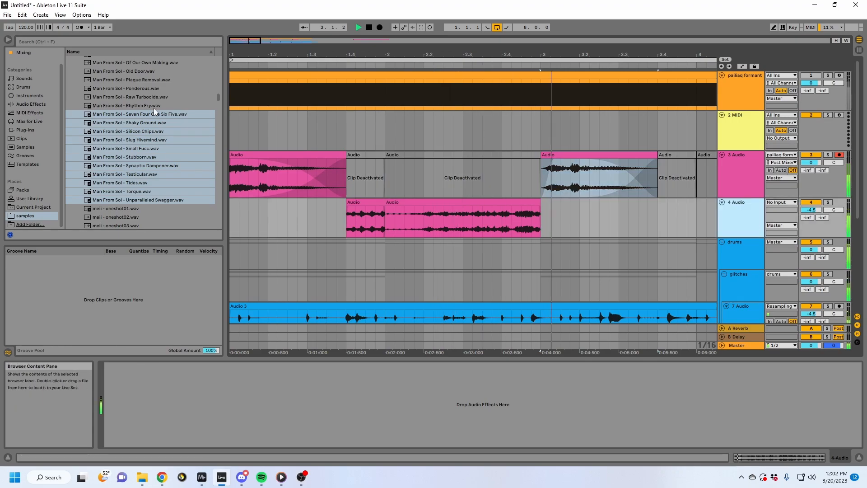
left_click_drag(492, 54, 492, 22)
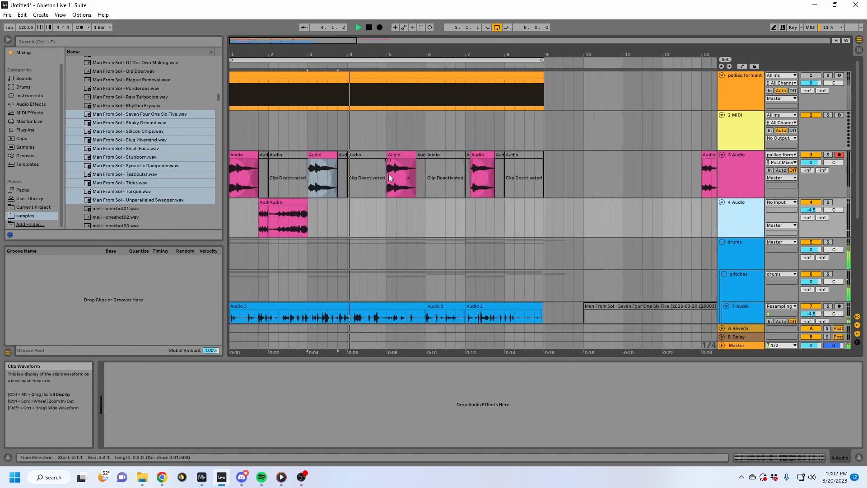
left_click(337, 214)
scroll(315, 175, "down", 3)
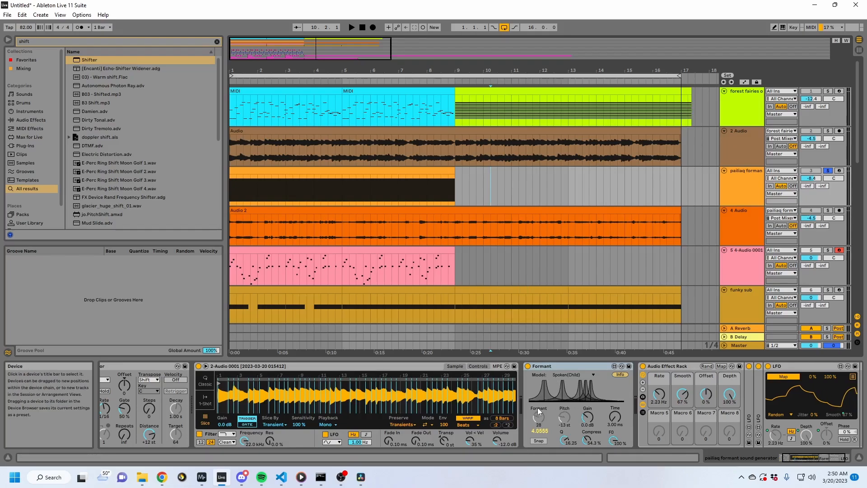
- Insert a Shifter before the Formant device on the pailiaq formant track, and collapse both devices
left_click_drag(86, 60, 522, 384)
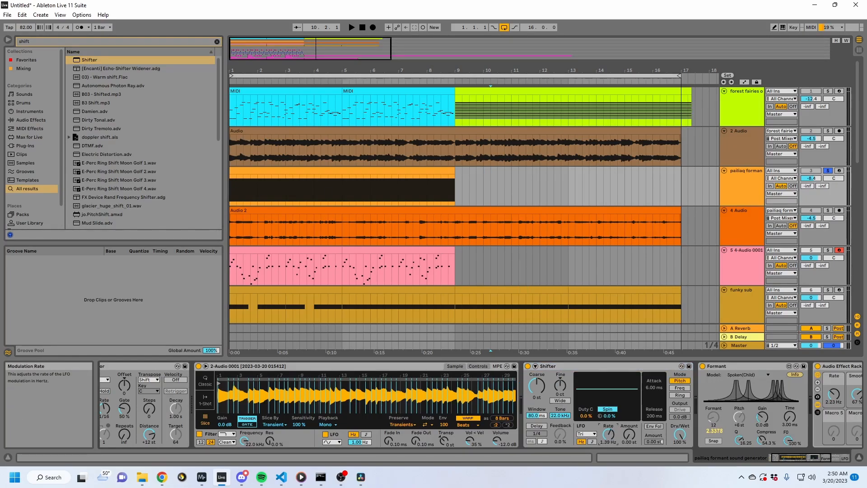
double_click(557, 364)
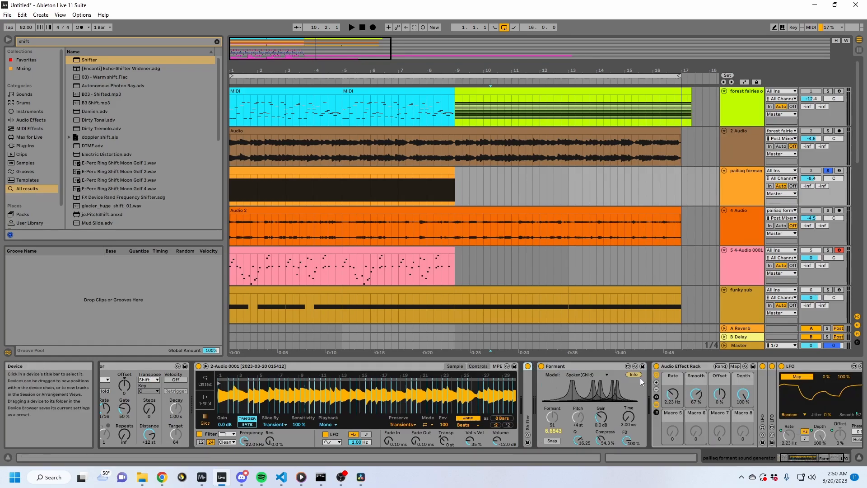
double_click(571, 365)
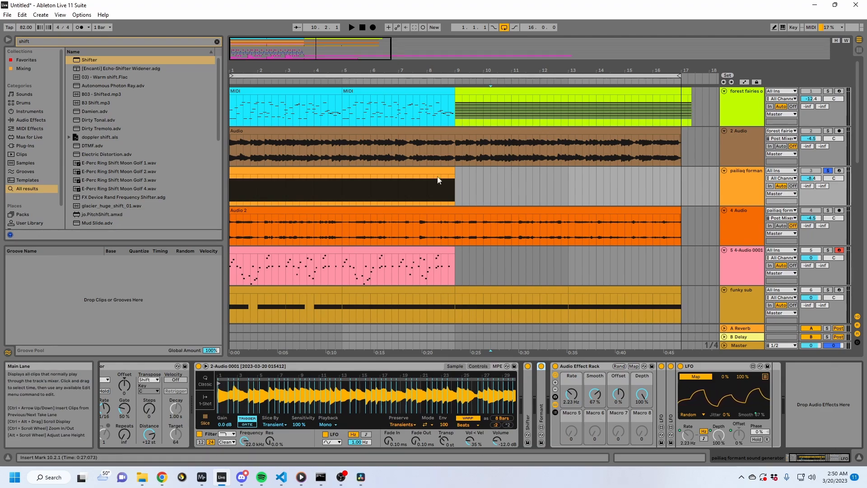
- Examine the pailiaq formant track's note clip, Arpeggiator and Simpler
left_click(398, 186)
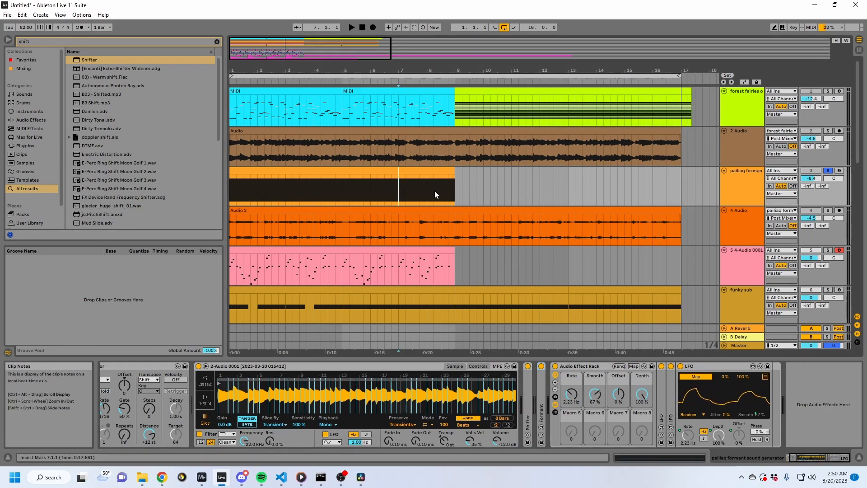
left_click(438, 189)
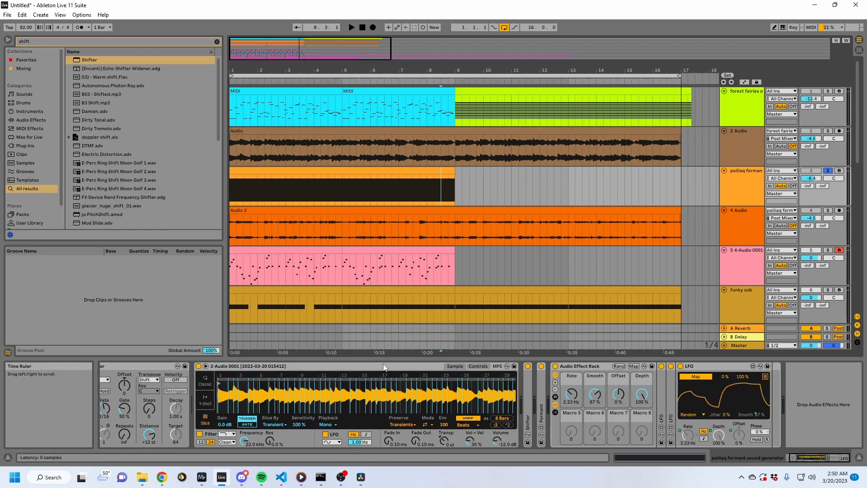
left_click(370, 369)
left_click(135, 369)
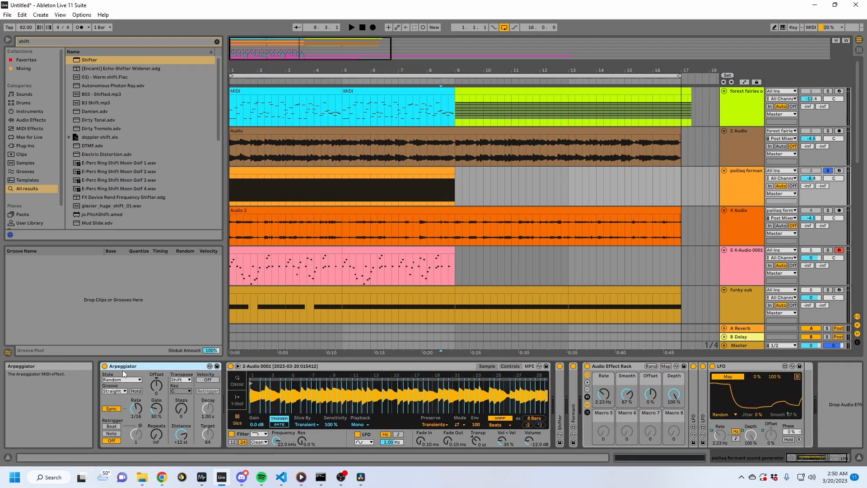
left_click(272, 371)
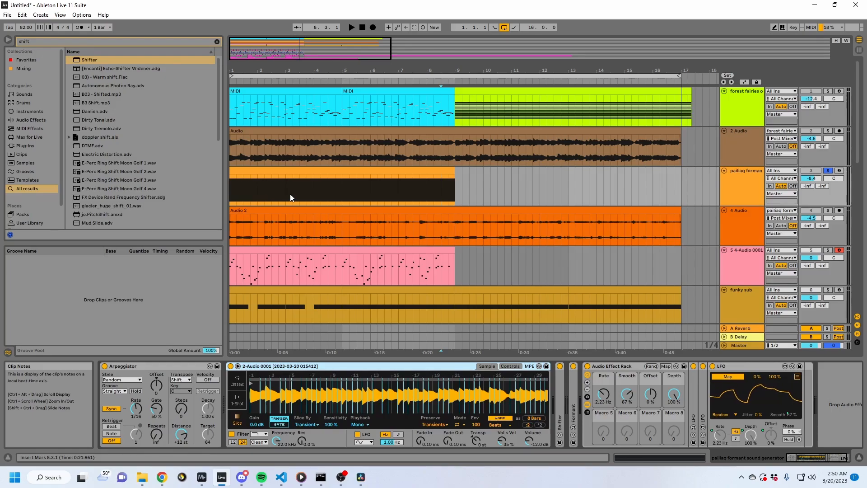
left_click(341, 193)
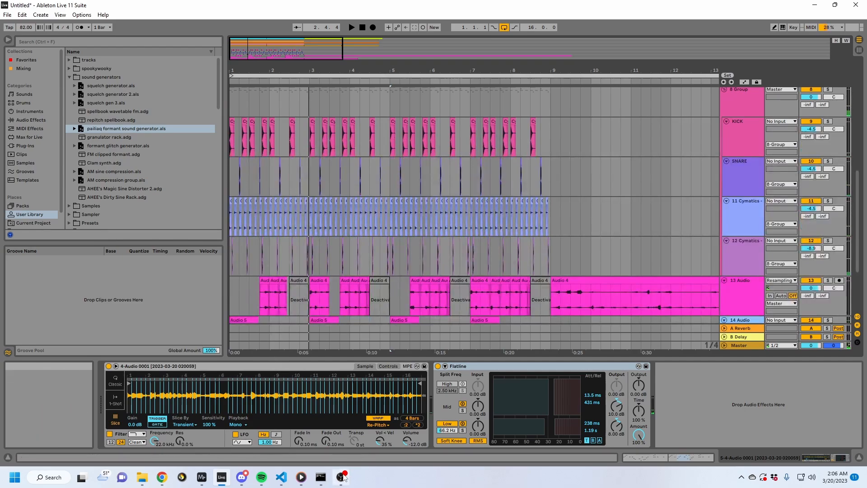
left_click(341, 477)
left_click(646, 316)
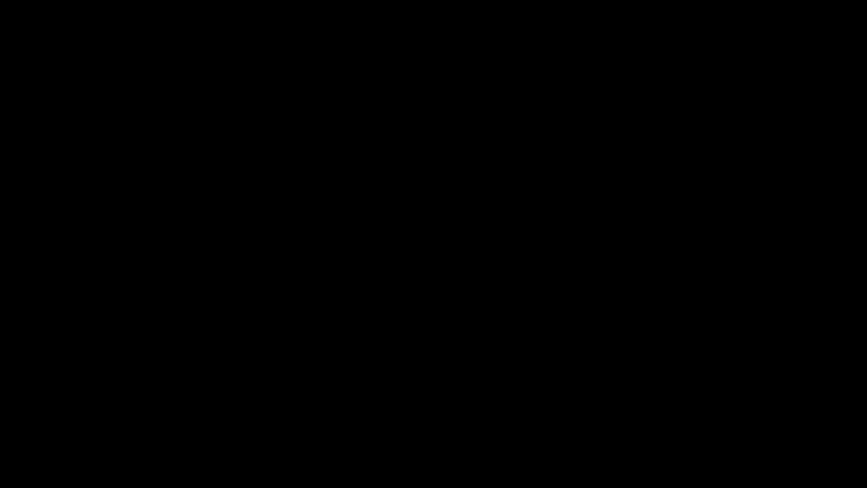